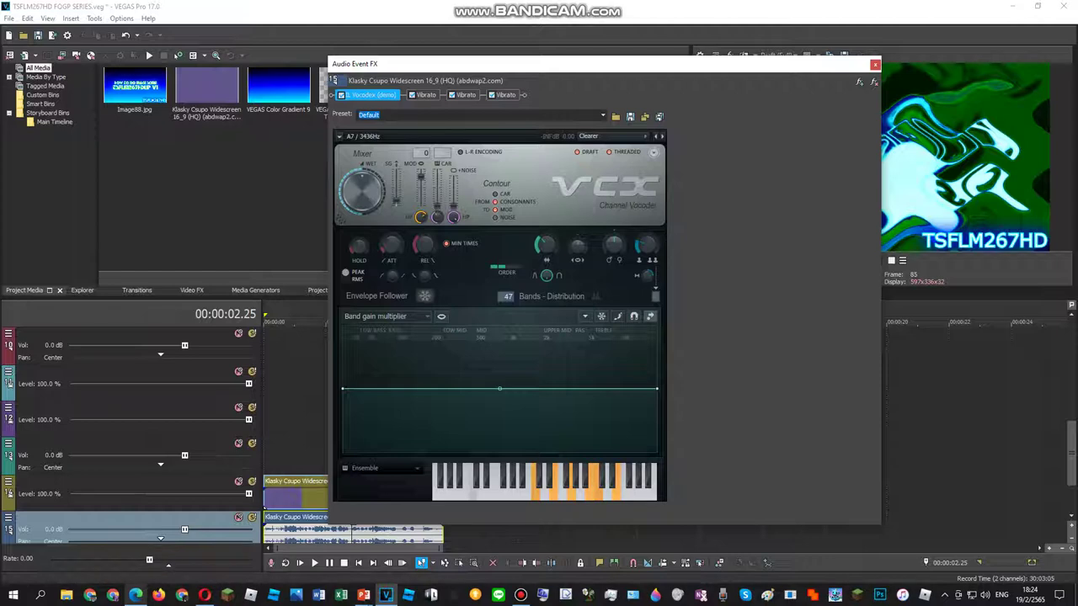
# Show the first Vibrato effect in the audio event's chain and check its graph in the reference YouTube video
pyautogui.doubleClick(304, 419)
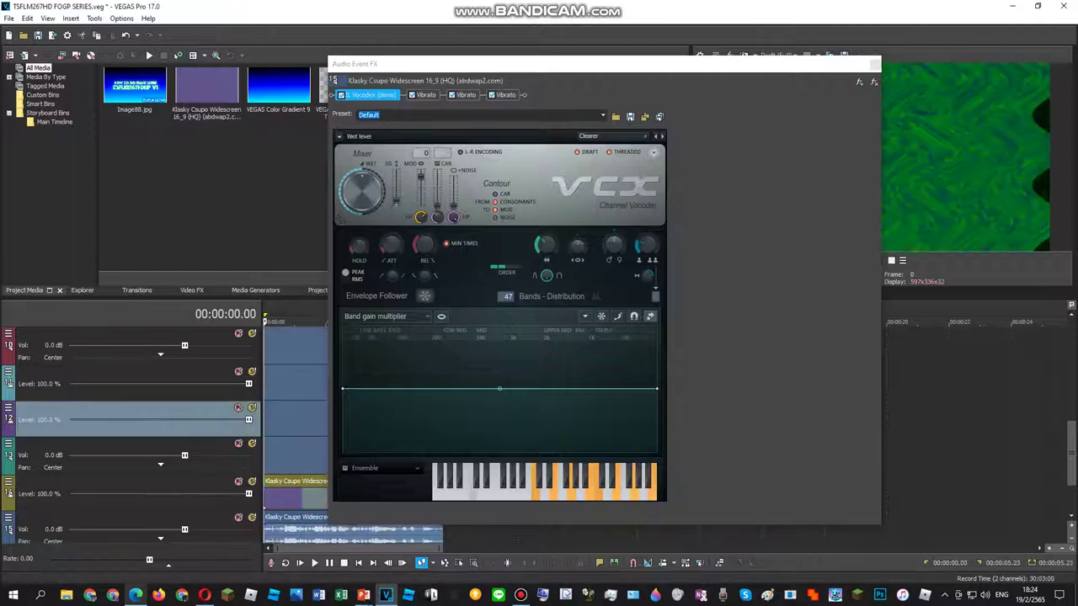
pyautogui.click(426, 95)
pyautogui.click(135, 595)
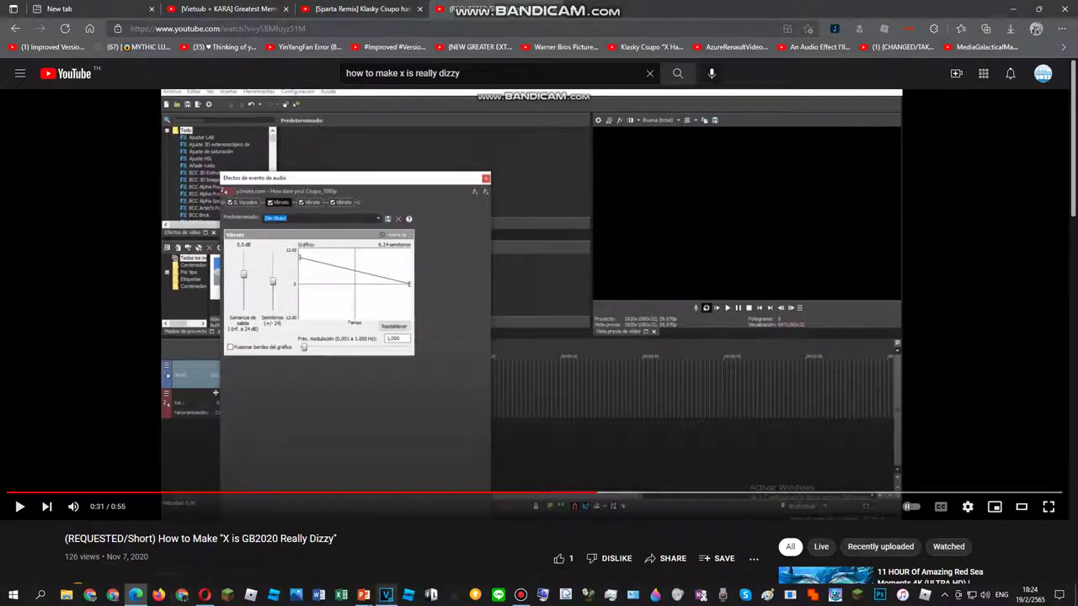
pyautogui.click(385, 595)
# Try the Vibrato 1, Triangle, Vibrato 3 and Weird 1 presets on the first Vibrato effect
pyautogui.click(525, 115)
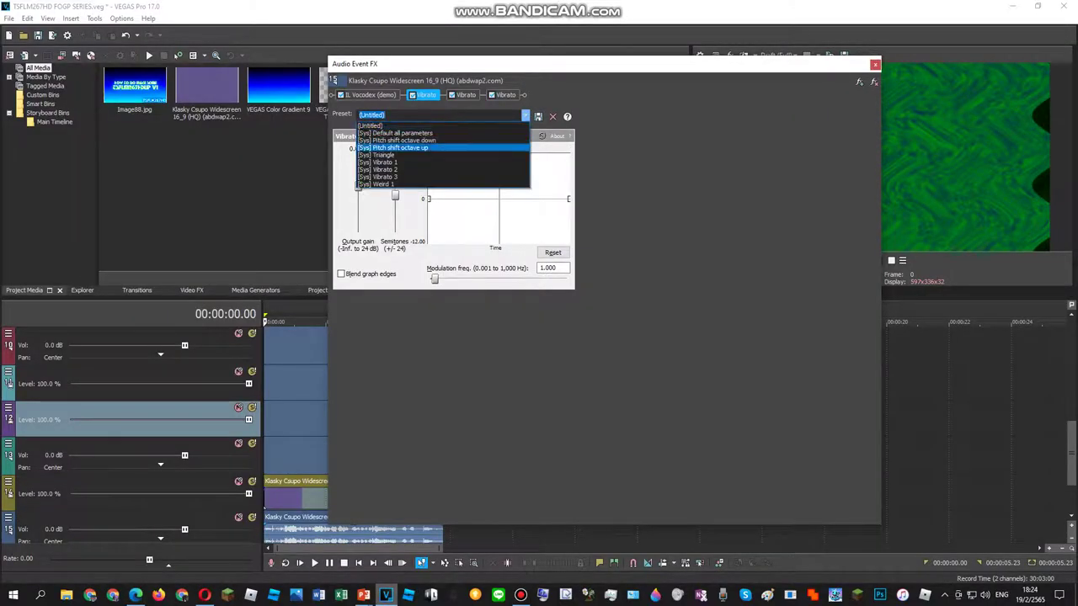
pyautogui.click(434, 163)
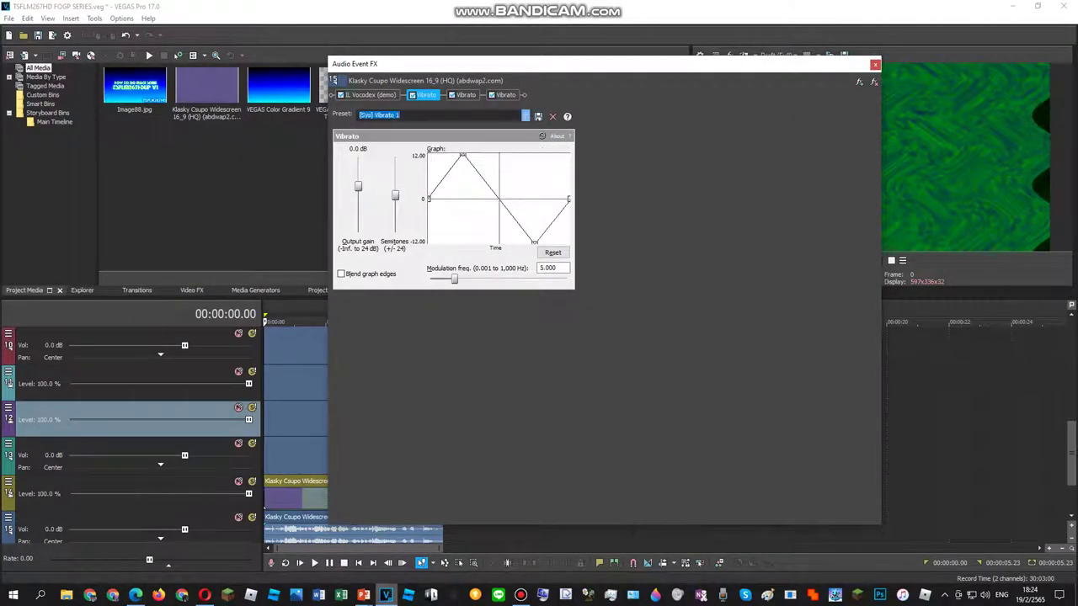
pyautogui.click(525, 115)
pyautogui.click(434, 155)
pyautogui.click(525, 116)
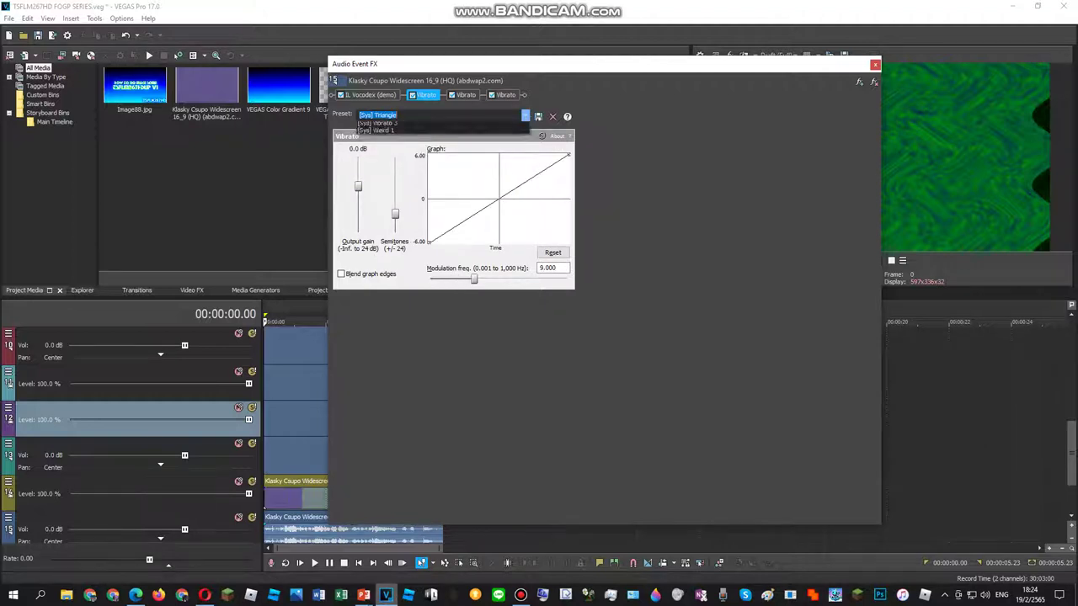
pyautogui.press('Down')
pyautogui.press('Down')
pyautogui.press('Down')
pyautogui.press('Return')
pyautogui.hotkey('alt', 'Down')
pyautogui.press('Down')
pyautogui.press('Down')
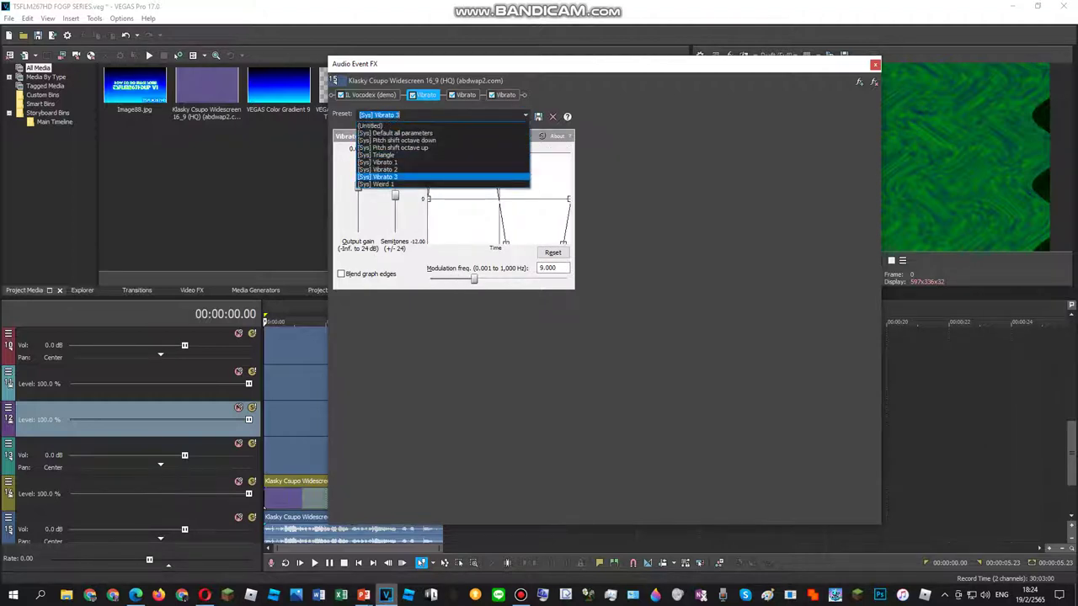
pyautogui.press('Down')
pyautogui.press('Return')
# Restore the first Vibrato effect with the Default all parameters preset and set its preset to Untitled
pyautogui.click(525, 115)
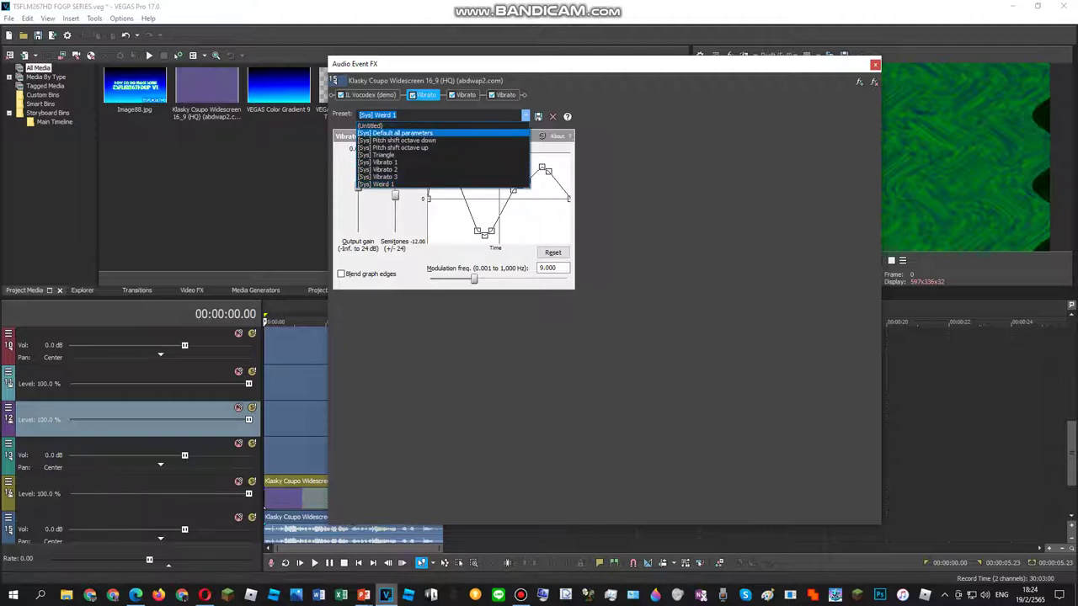
pyautogui.press('Return')
pyautogui.hotkey('alt', 'Down')
pyautogui.press('Up')
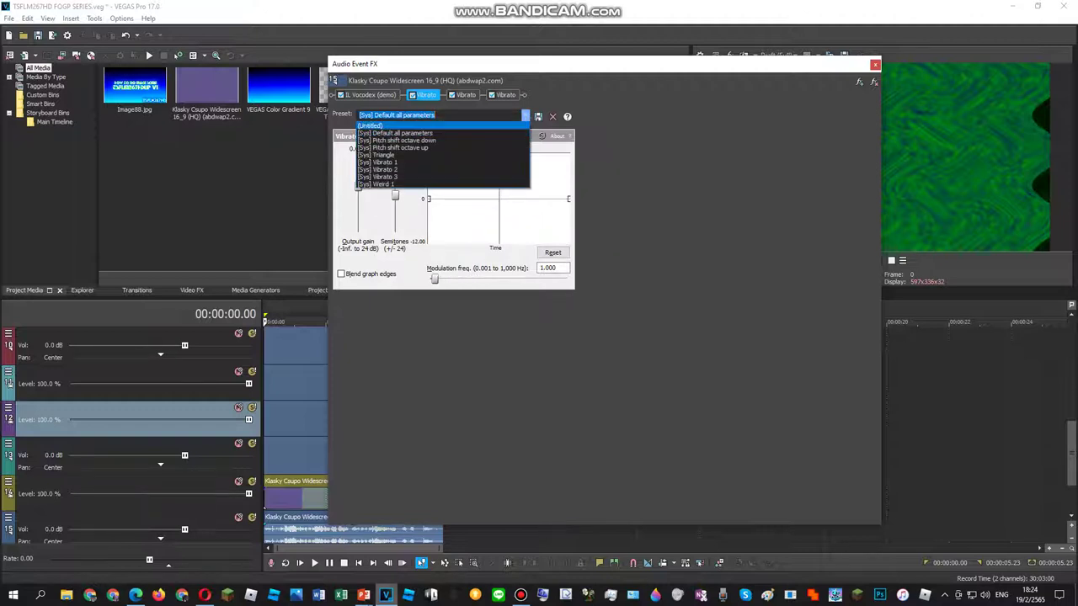
pyautogui.press('Return')
# Raise the start point of the first Vibrato's graph to about 6 semitones, matching the reference video and leaving the end at 0
pyautogui.click(496, 179)
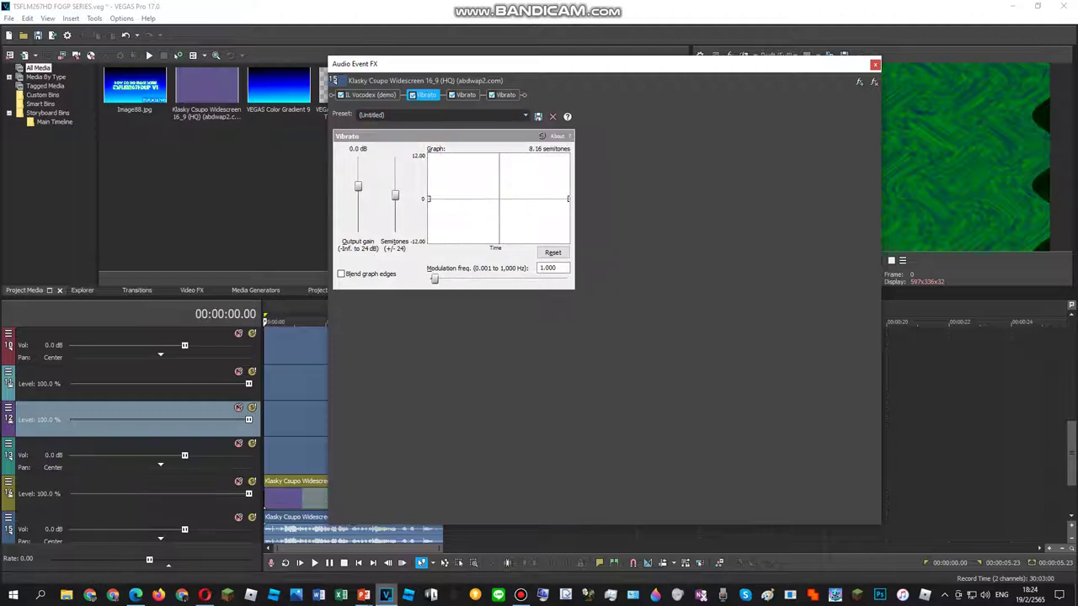
pyautogui.moveTo(428, 174); pyautogui.dragTo(429, 164)
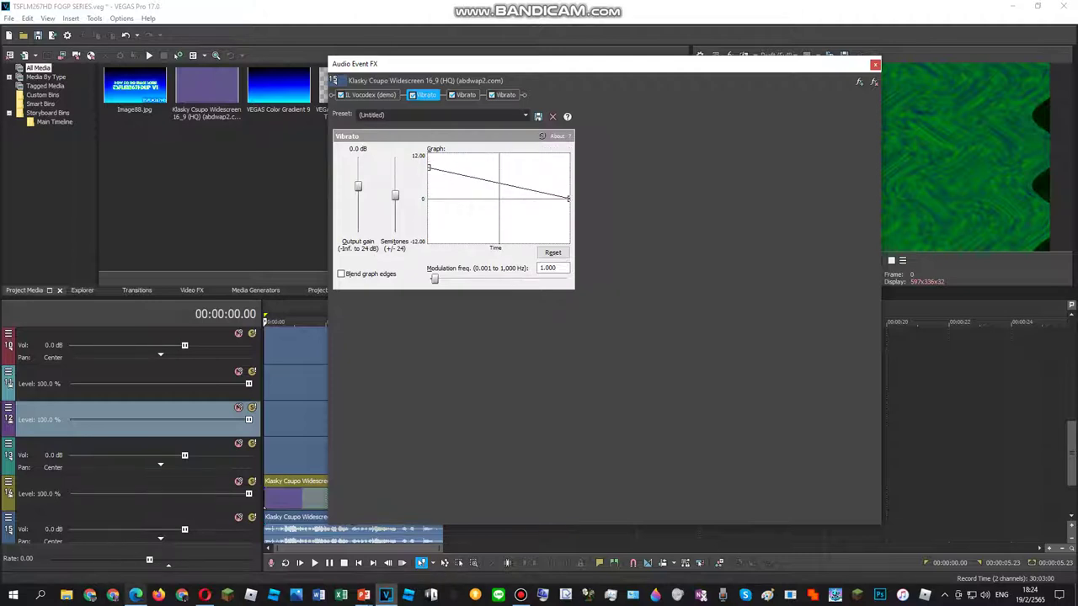
pyautogui.hotkey('alt', 'Tab')
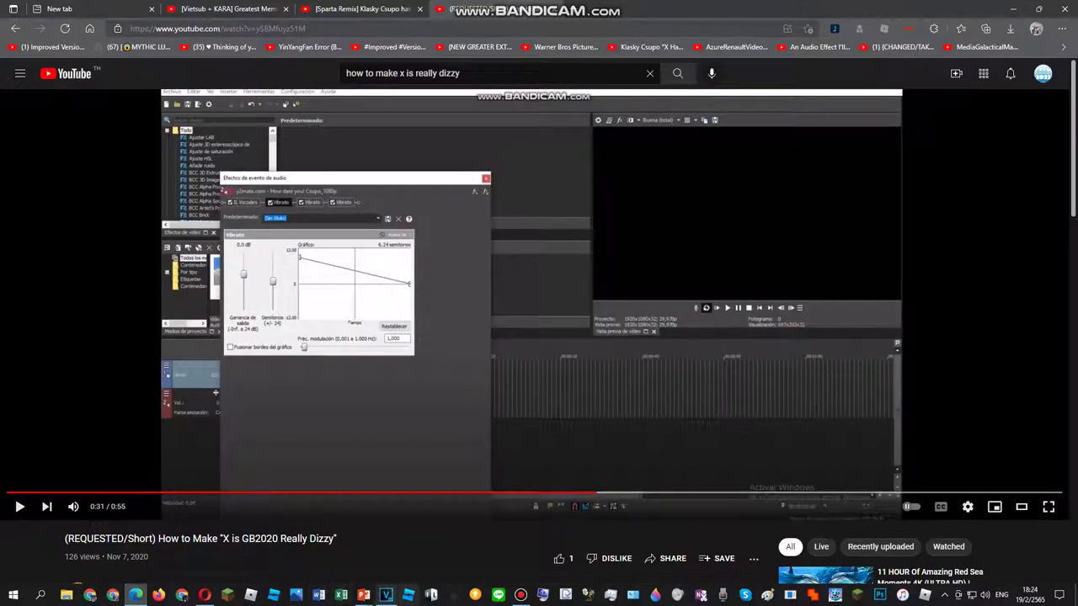
pyautogui.hotkey('alt', 'Tab')
pyautogui.moveTo(429, 167); pyautogui.dragTo(428, 174)
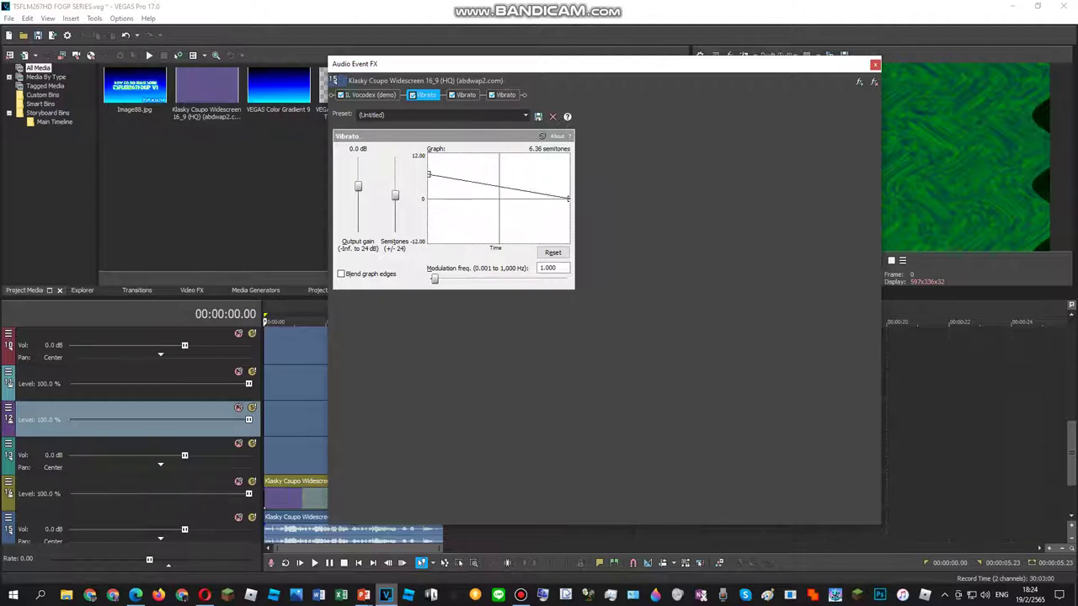
pyautogui.moveTo(428, 174); pyautogui.dragTo(428, 176)
# Advance the reference YouTube video to 0:33 to examine the second Vibrato graph, rechecking the first Vibrato in VEGAS Pro
pyautogui.click(135, 595)
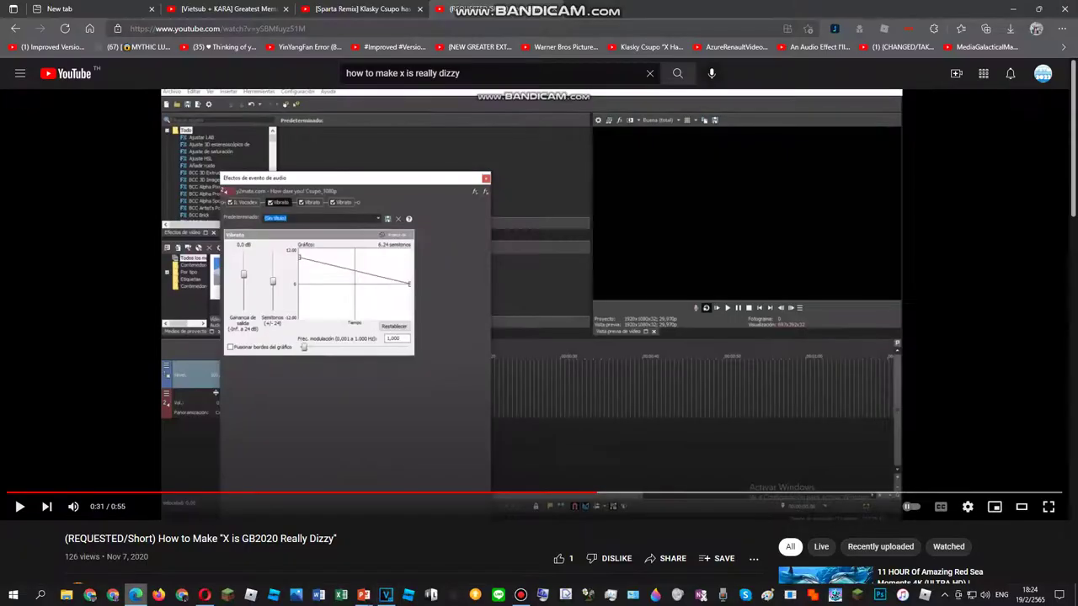
pyautogui.press('space')
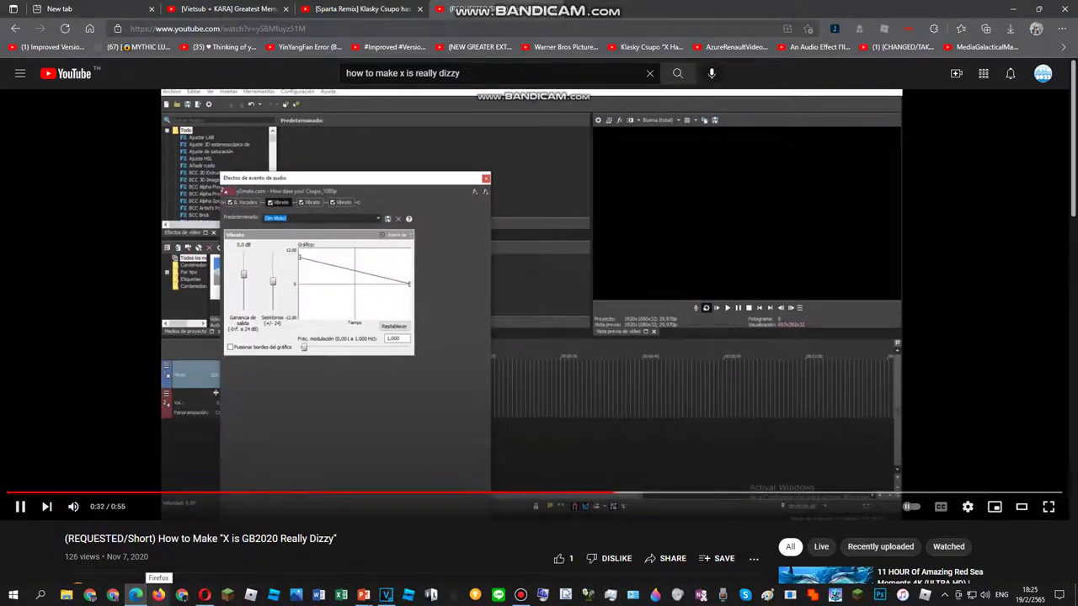
pyautogui.click(385, 595)
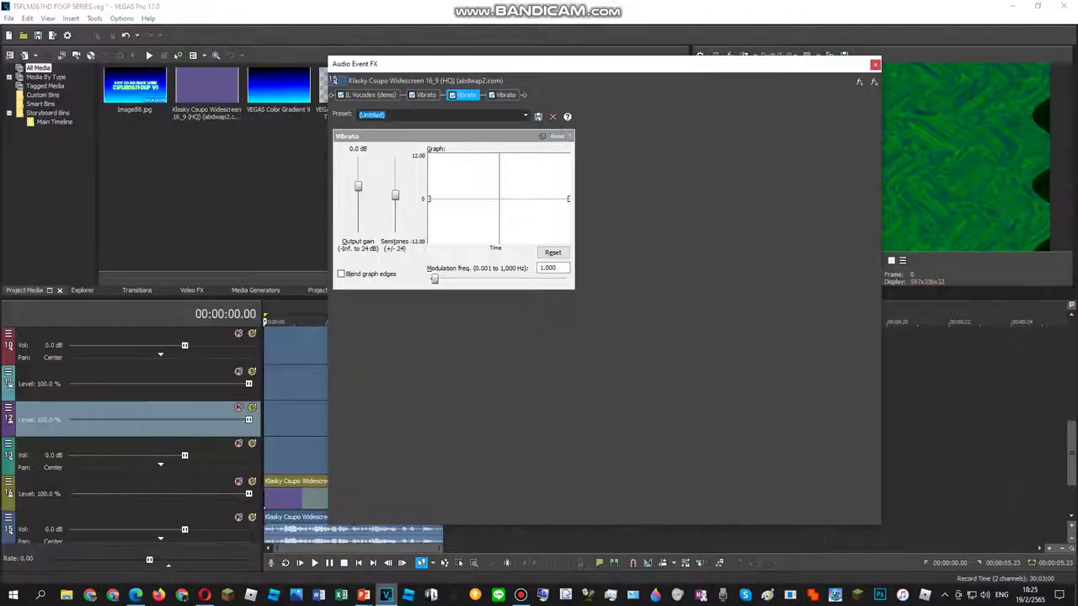
pyautogui.click(426, 95)
pyautogui.click(136, 595)
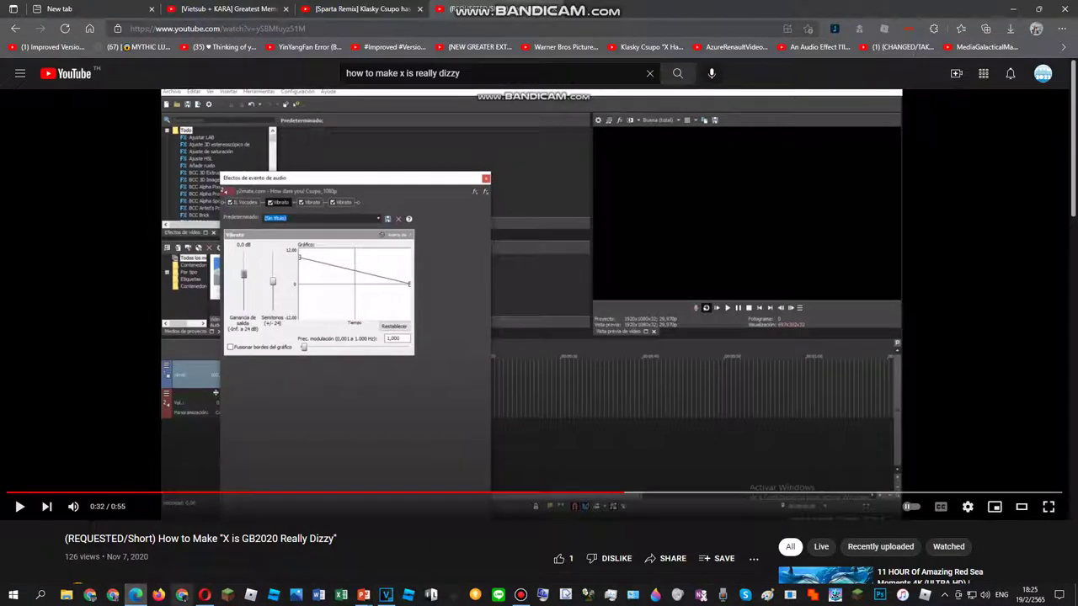
pyautogui.press('space')
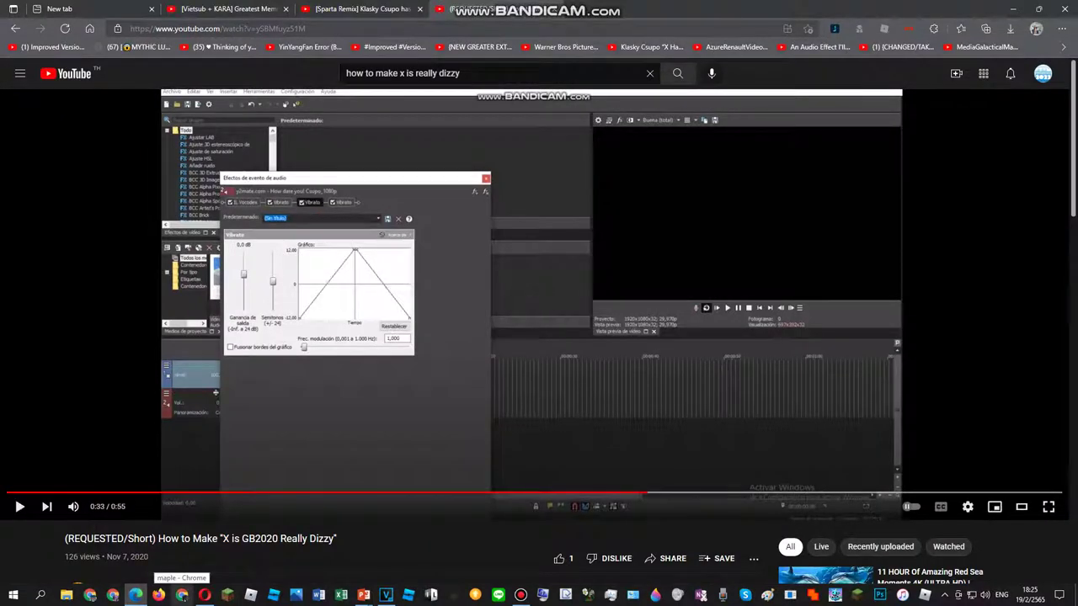
pyautogui.click(385, 595)
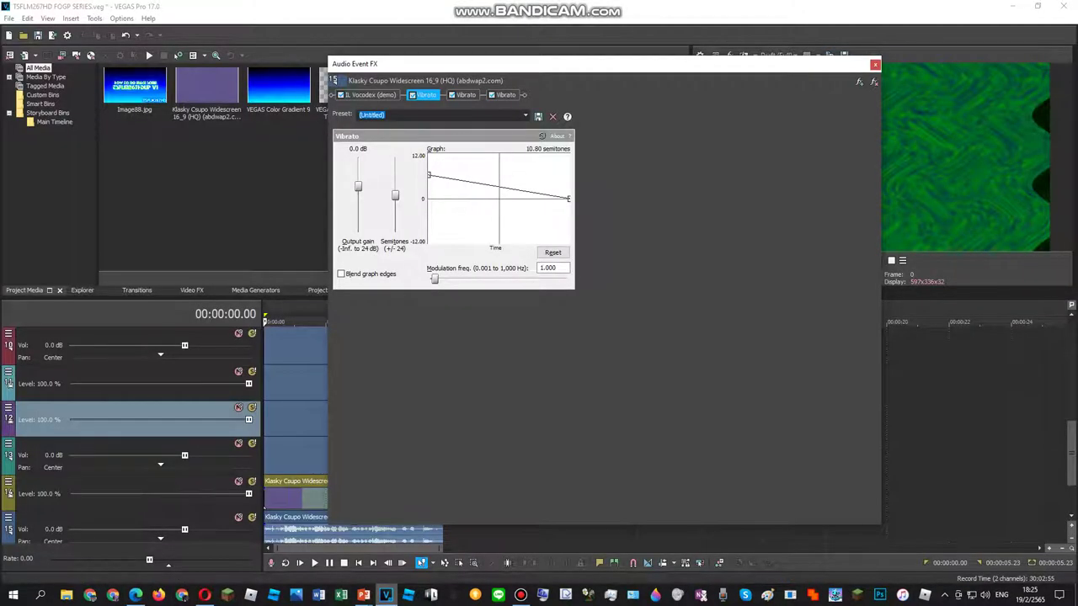
# Shape the second Vibrato's graph as a triangle peaking at 12 semitones in the middle, with both ends at -12, matching the reference video
pyautogui.click(465, 95)
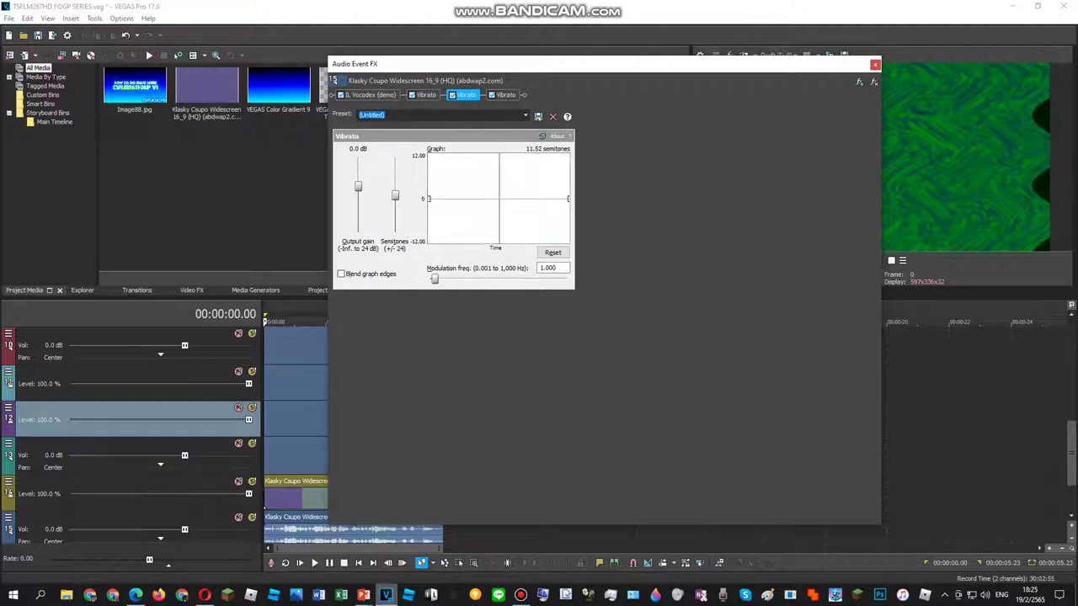
pyautogui.moveTo(499, 199); pyautogui.dragTo(499, 155)
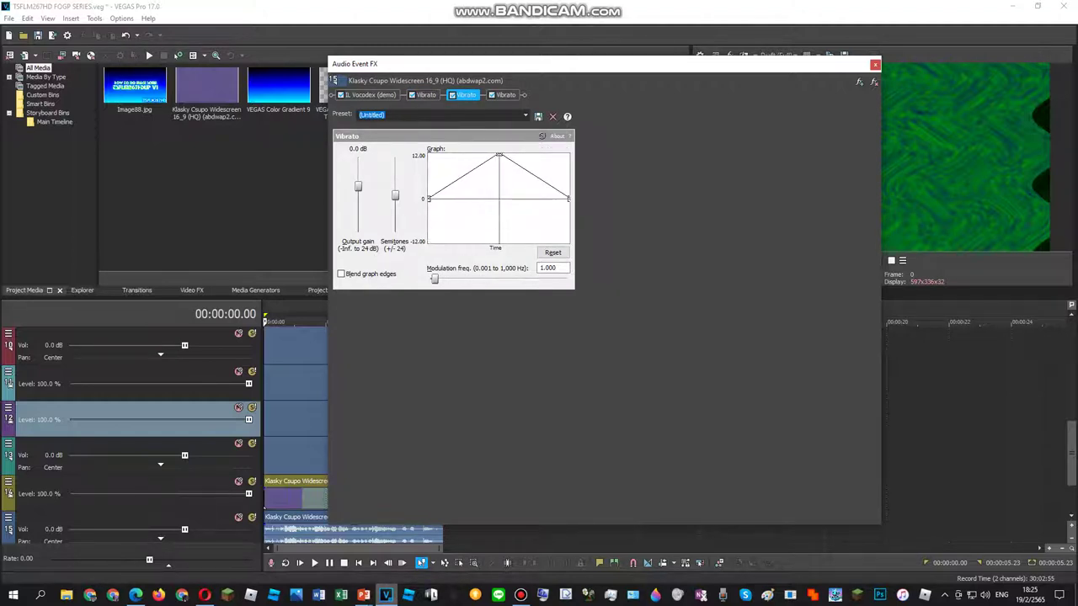
pyautogui.click(137, 595)
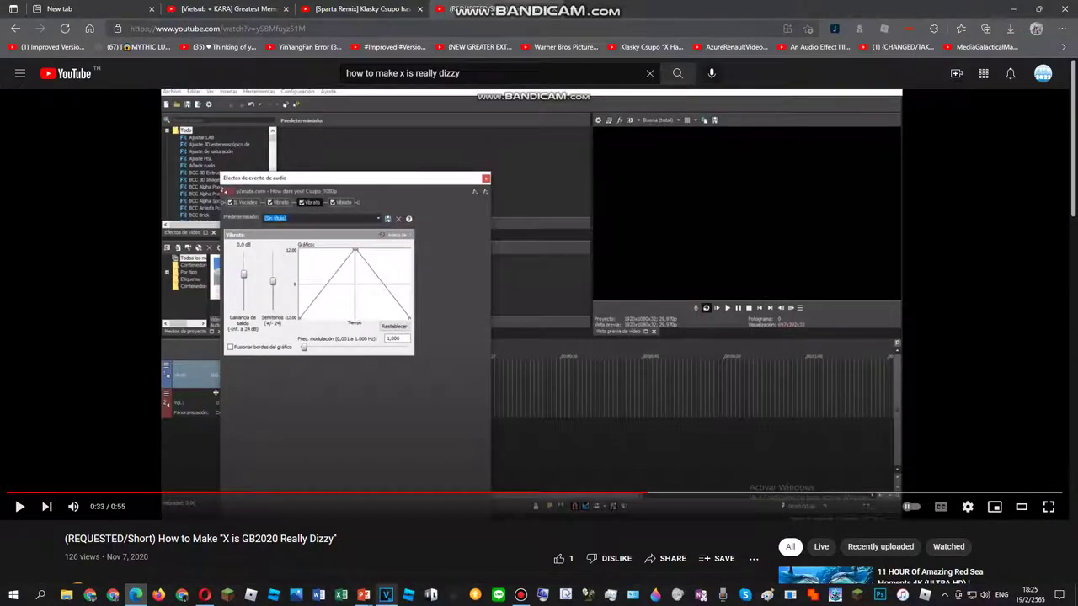
pyautogui.click(386, 595)
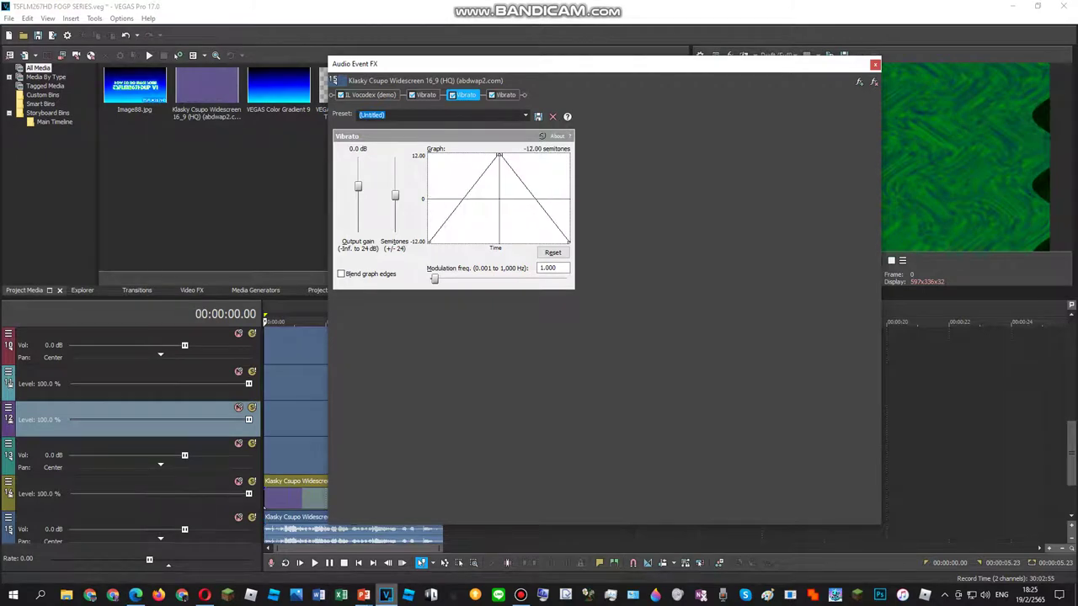
# Switch to the reference YouTube video and advance it to 0:36 to examine the third Vibrato graph
pyautogui.click(135, 595)
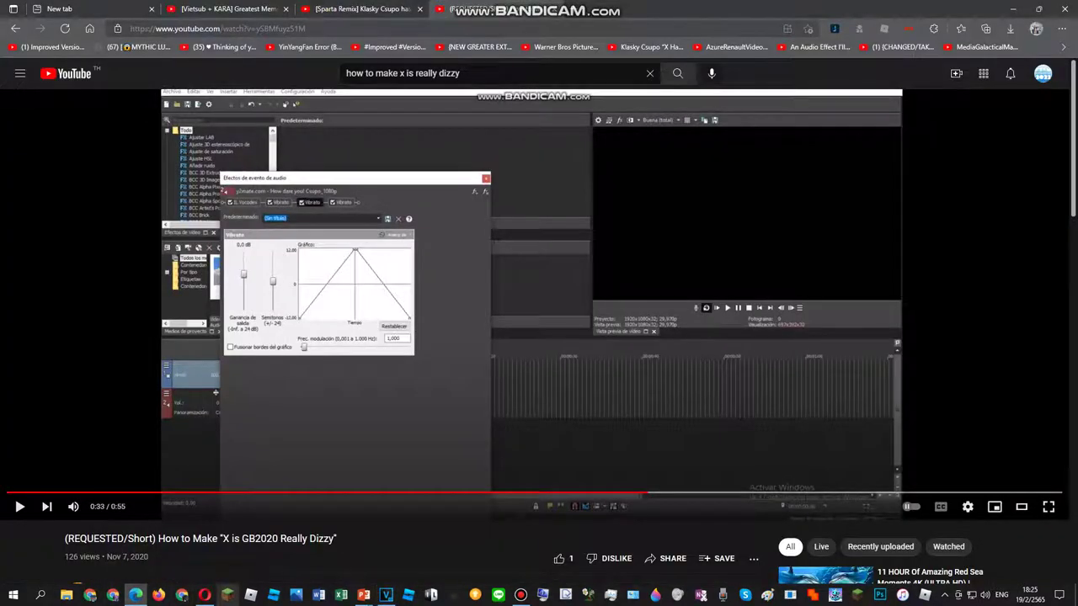
pyautogui.press('space')
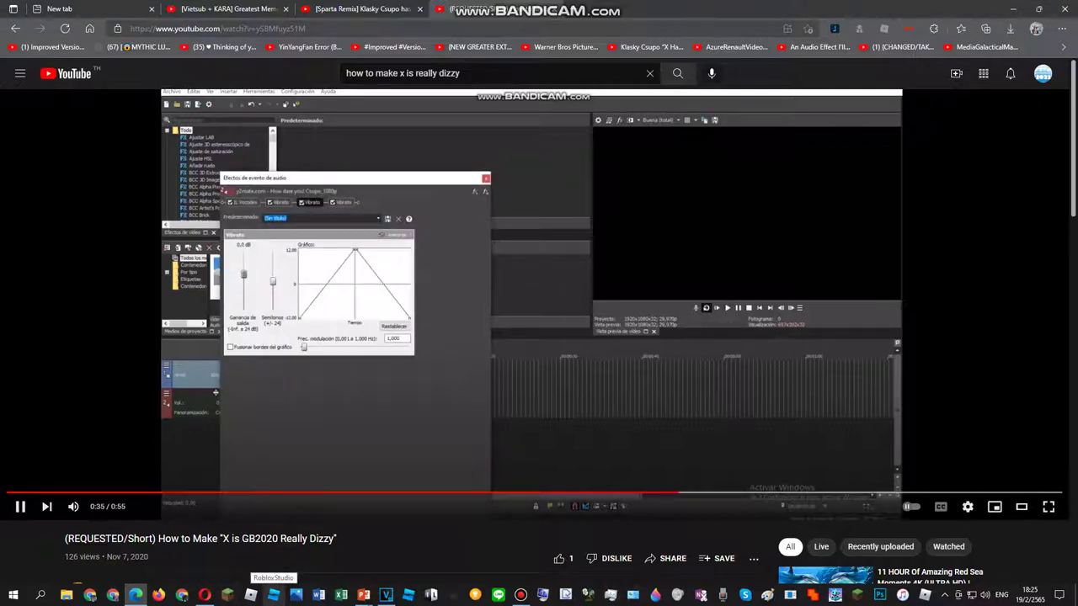
pyautogui.press('space')
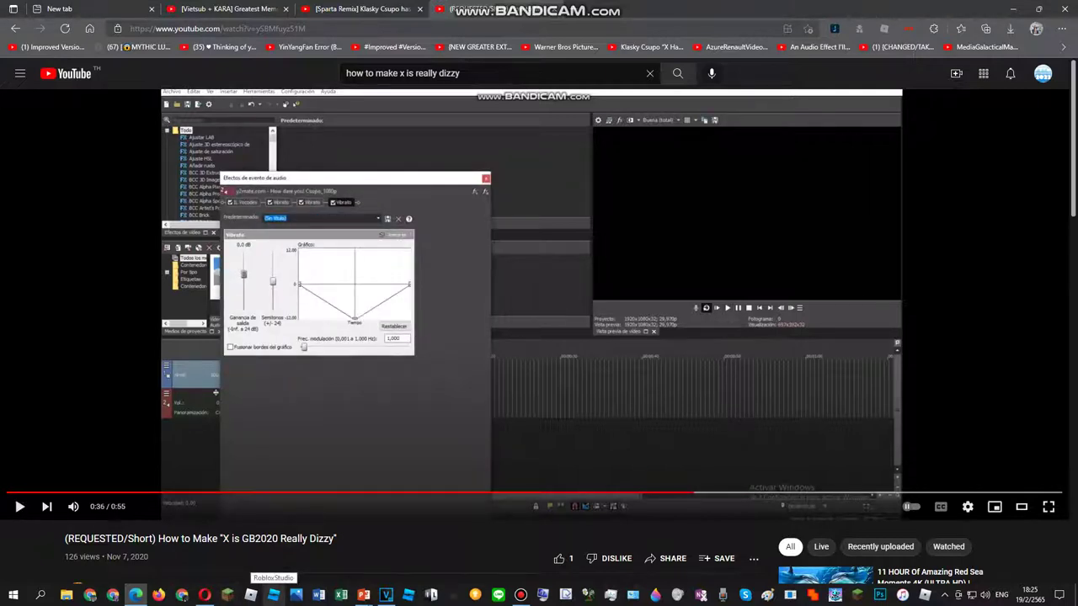
# In VEGAS Pro, shape the third Vibrato's graph as a V dipping to -12 semitones in the middle, and compare it with the reference
pyautogui.click(386, 594)
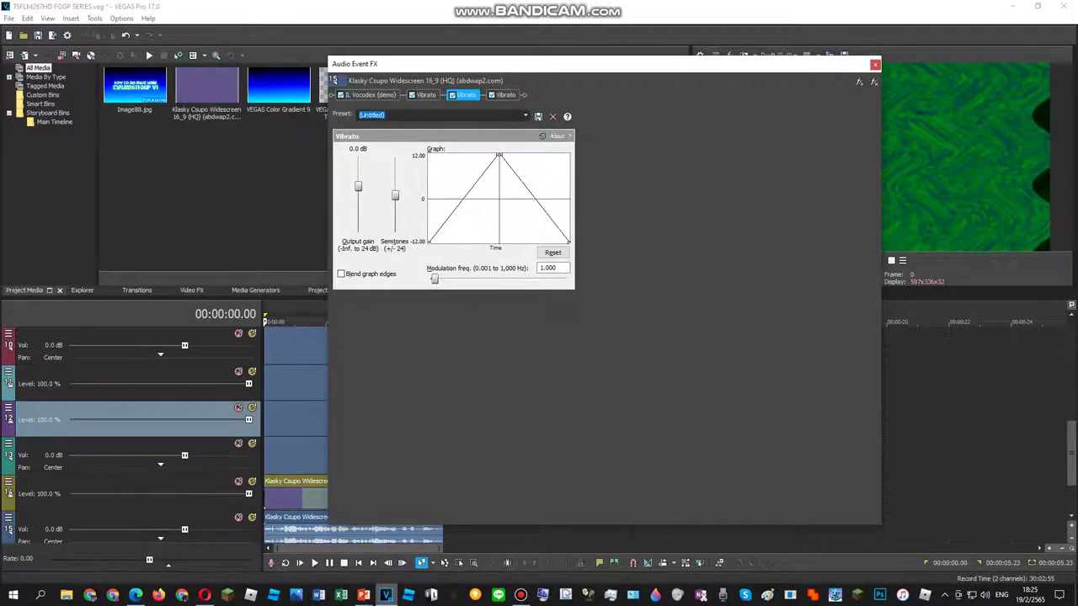
pyautogui.click(505, 95)
pyautogui.moveTo(498, 199); pyautogui.dragTo(497, 244)
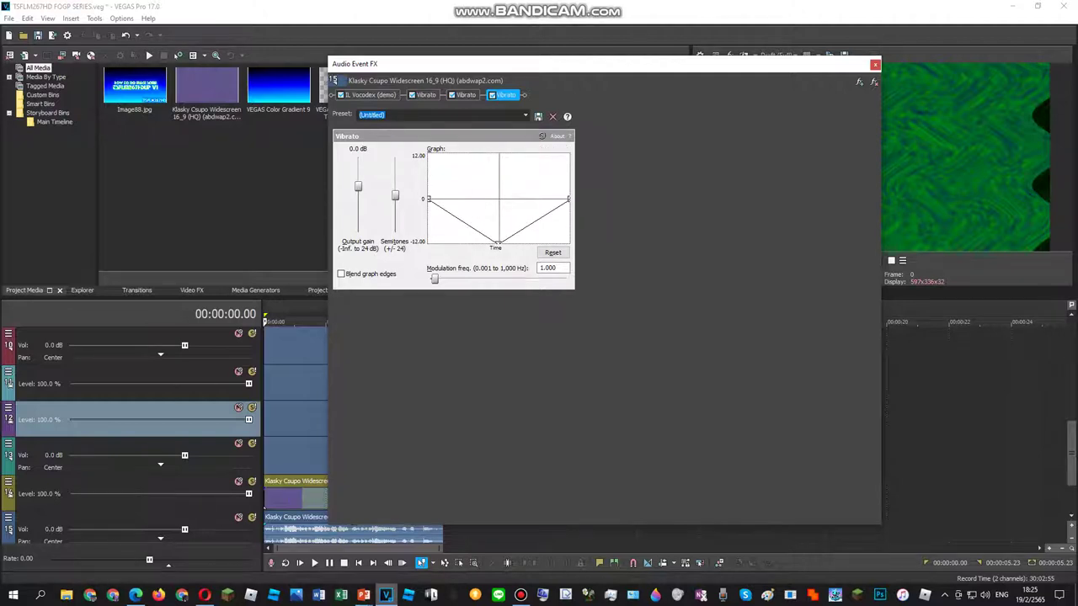
pyautogui.click(136, 595)
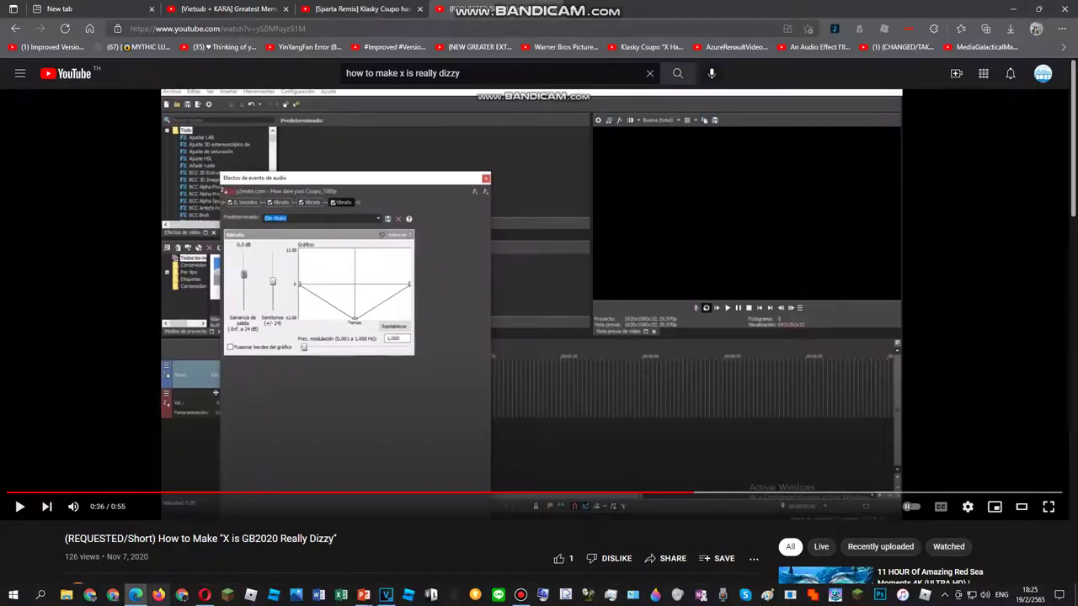
pyautogui.click(135, 595)
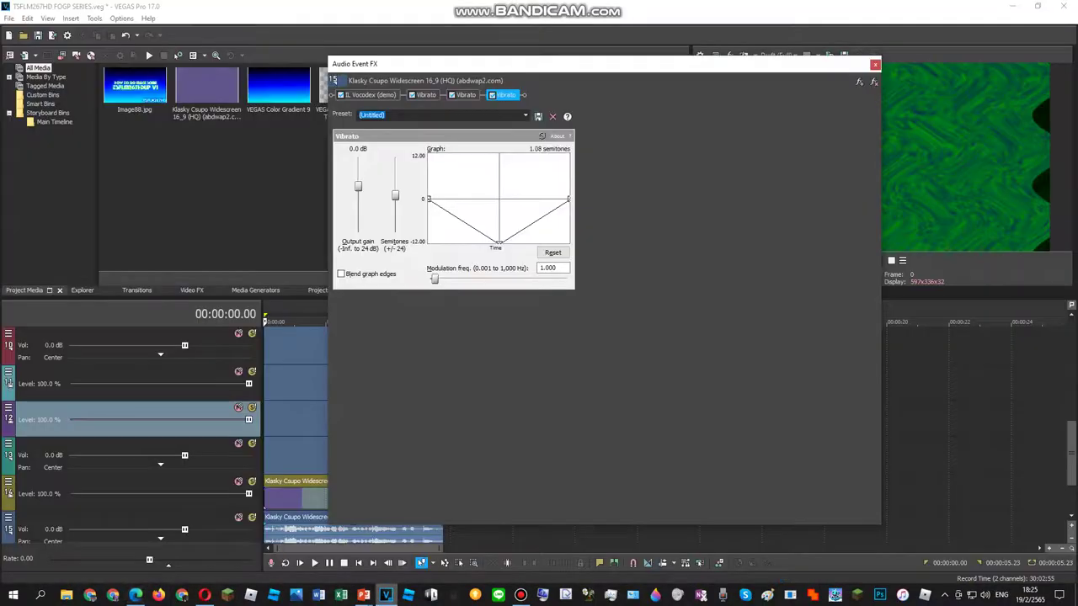
# Open the video effects of the Klasky Csupo video event and examine each colour point of its Gradient Map
pyautogui.click(520, 594)
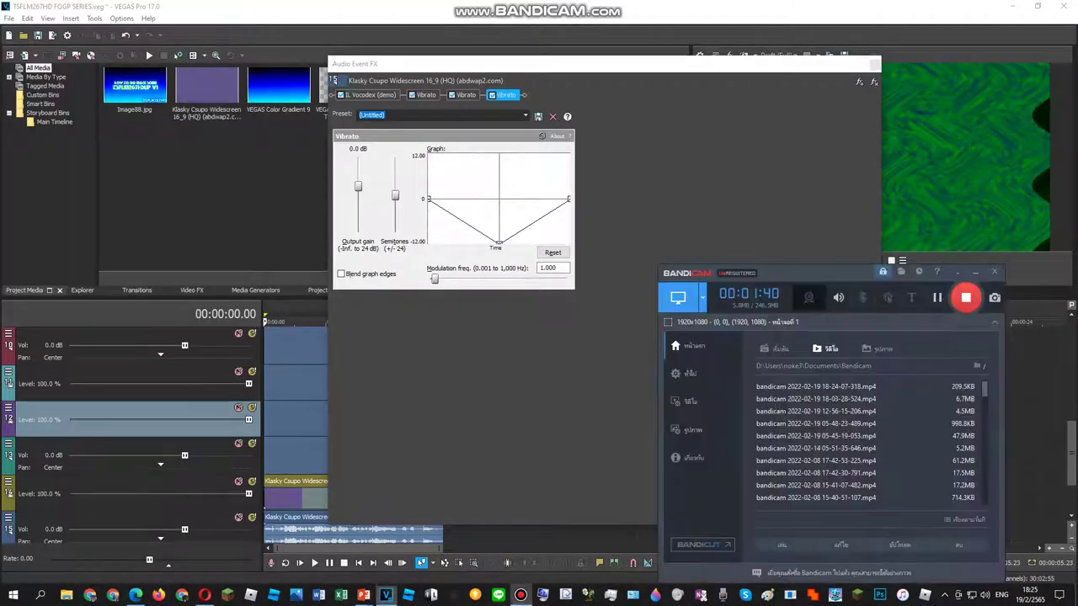
pyautogui.rightClick(288, 498)
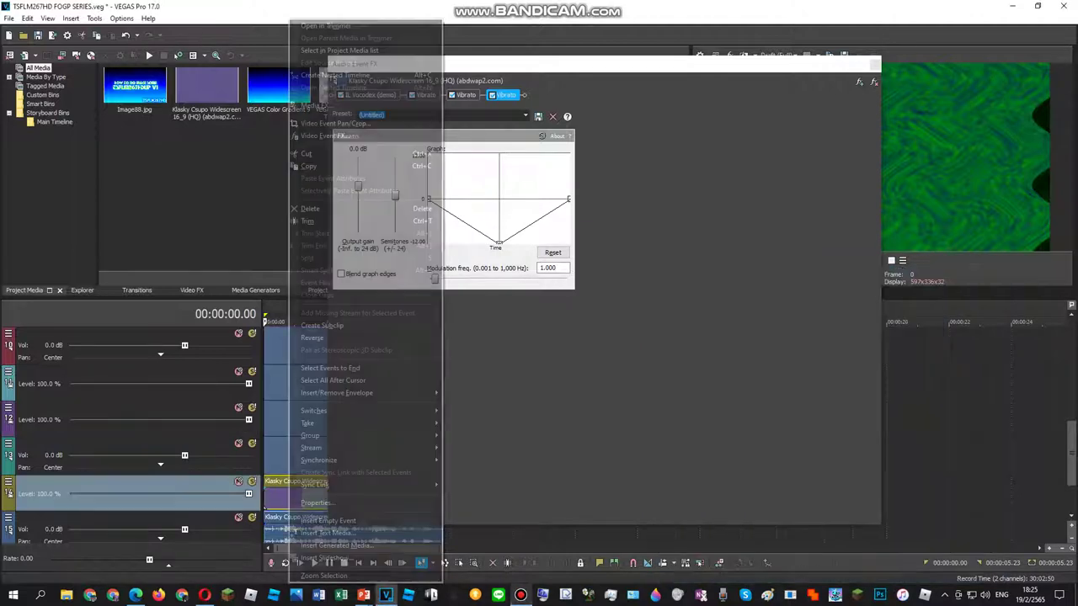
pyautogui.click(326, 135)
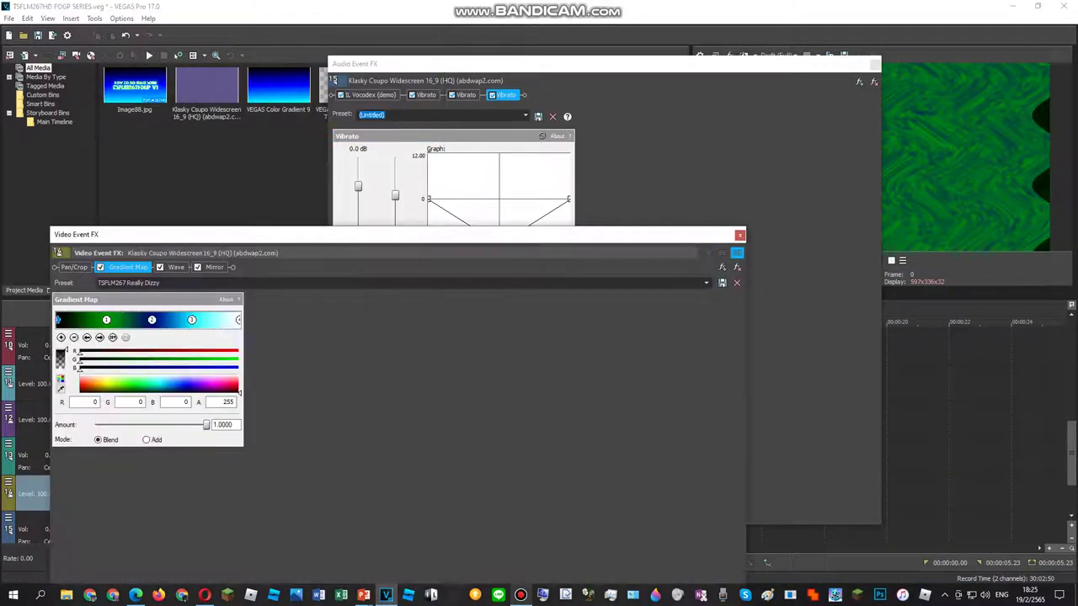
pyautogui.click(100, 338)
pyautogui.click(99, 338)
pyautogui.click(100, 337)
pyautogui.click(99, 337)
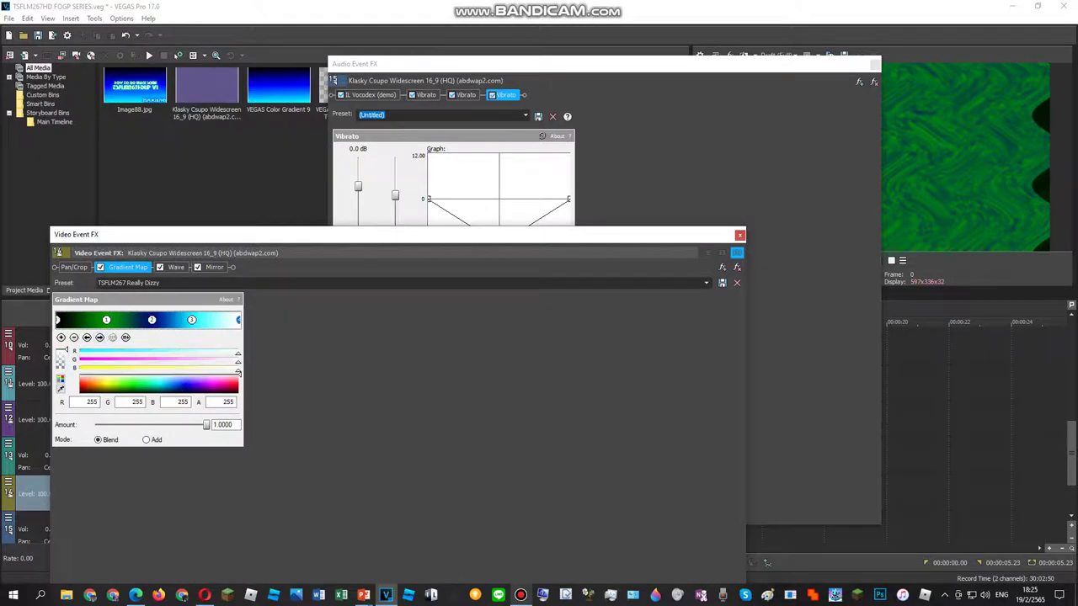
# Examine the video event's Wave and Mirror settings, and close the video and audio effect windows
pyautogui.click(175, 267)
pyautogui.click(214, 266)
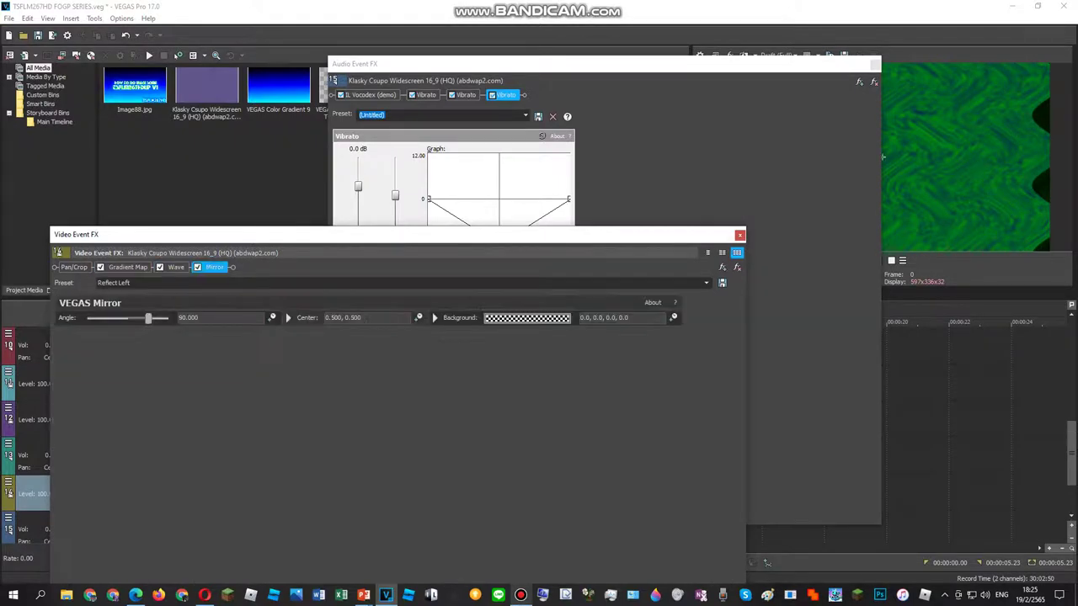
pyautogui.click(739, 234)
pyautogui.click(875, 64)
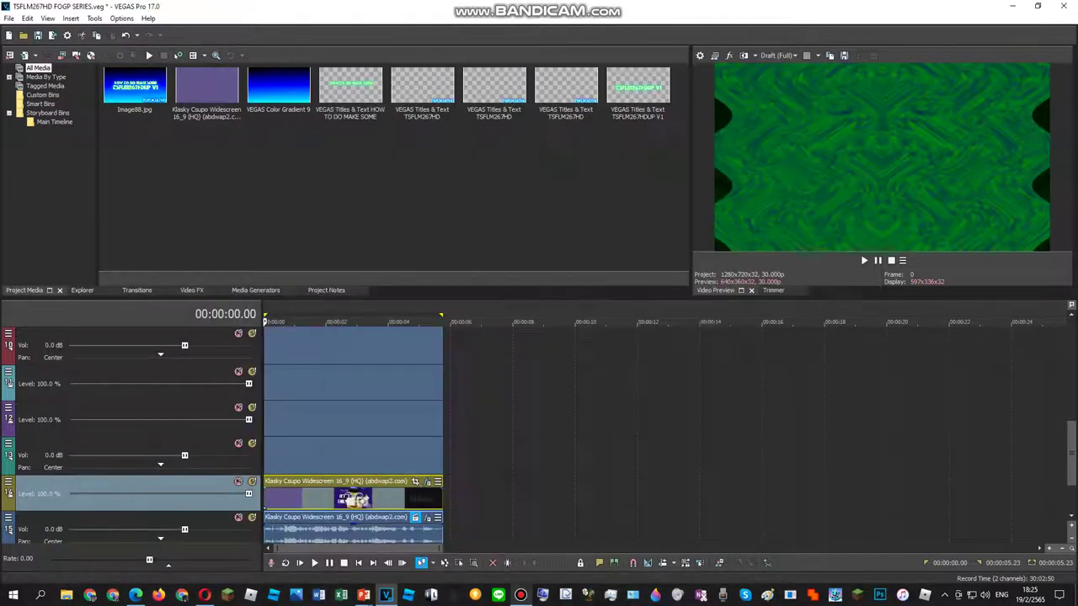
# Play back the Klasky Csupo clip on the timeline and replay parts of it to review the combined effects
pyautogui.press('space')
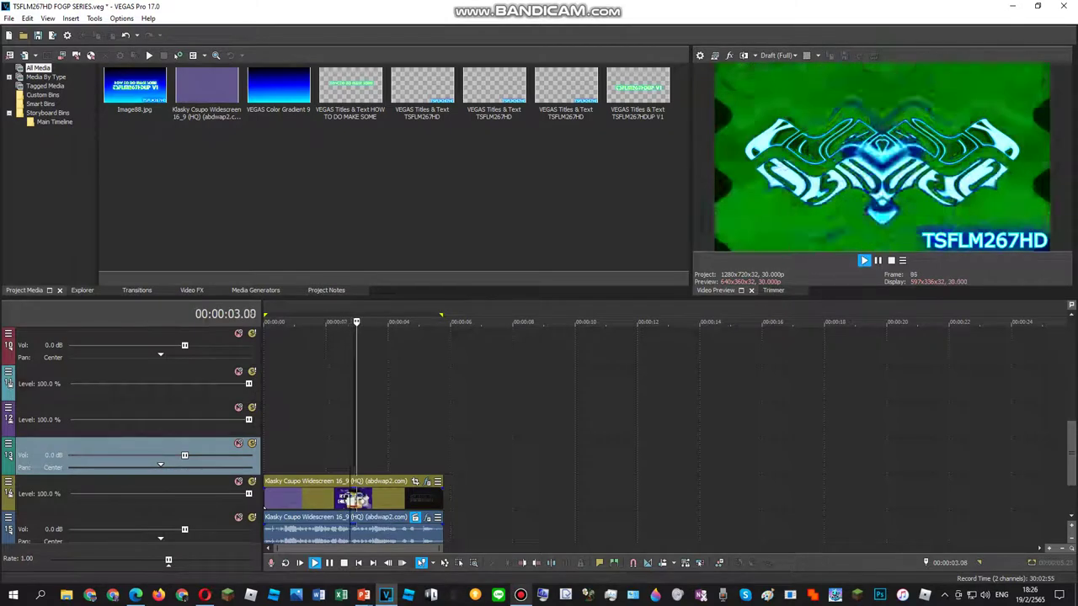
pyautogui.doubleClick(391, 317)
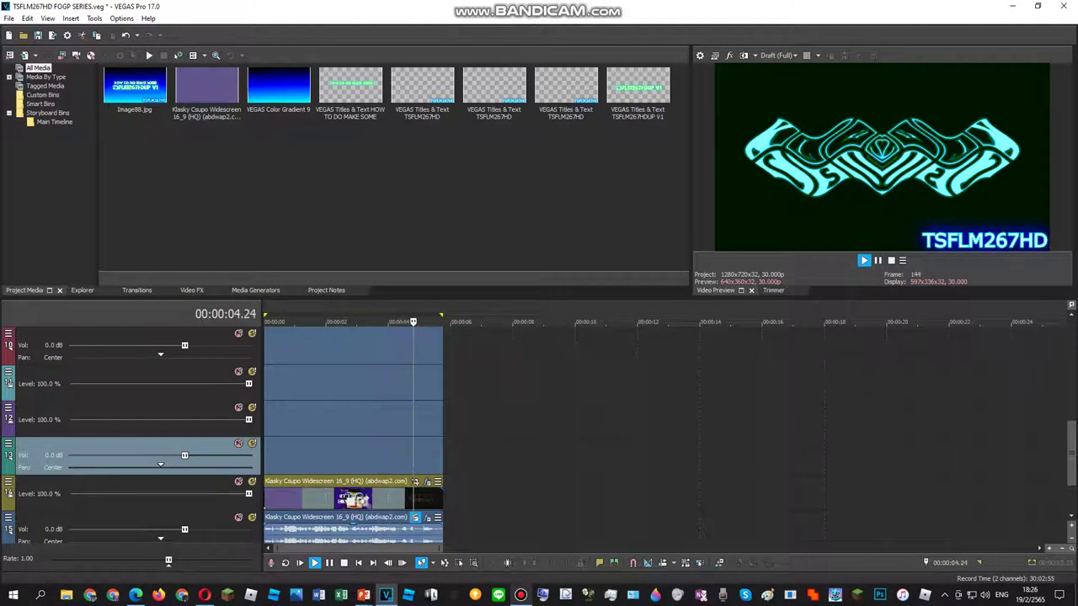
pyautogui.press('space')
pyautogui.click(385, 419)
pyautogui.press('space')
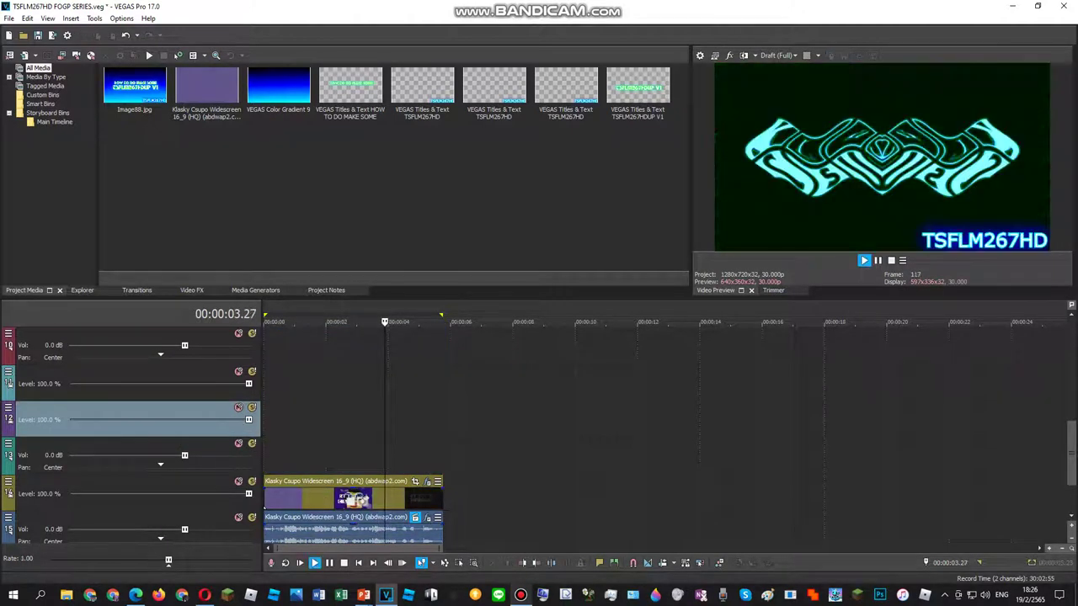
pyautogui.doubleClick(385, 419)
# Open the audio effects of the Klasky Csupo audio event, refine the second Vibrato's central peak to 12 semitones, and preview the clip
pyautogui.rightClick(319, 526)
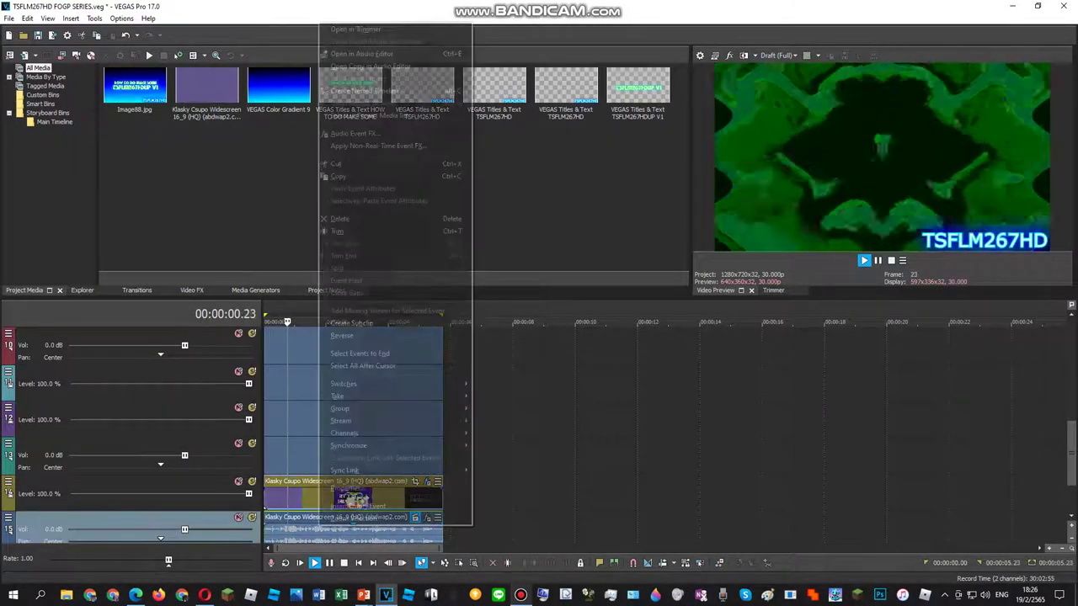
pyautogui.click(355, 133)
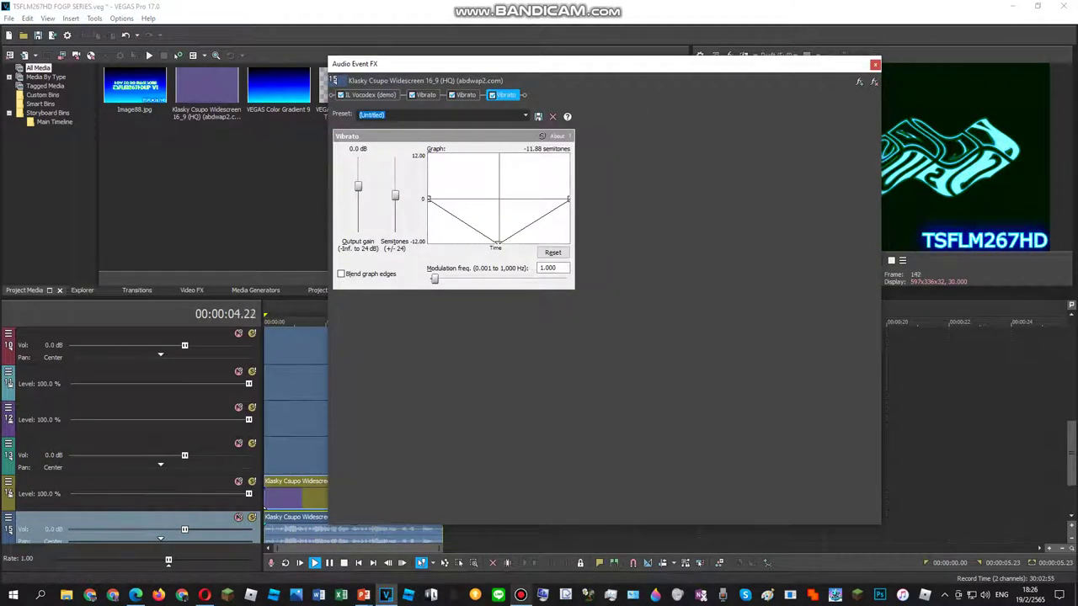
pyautogui.click(466, 95)
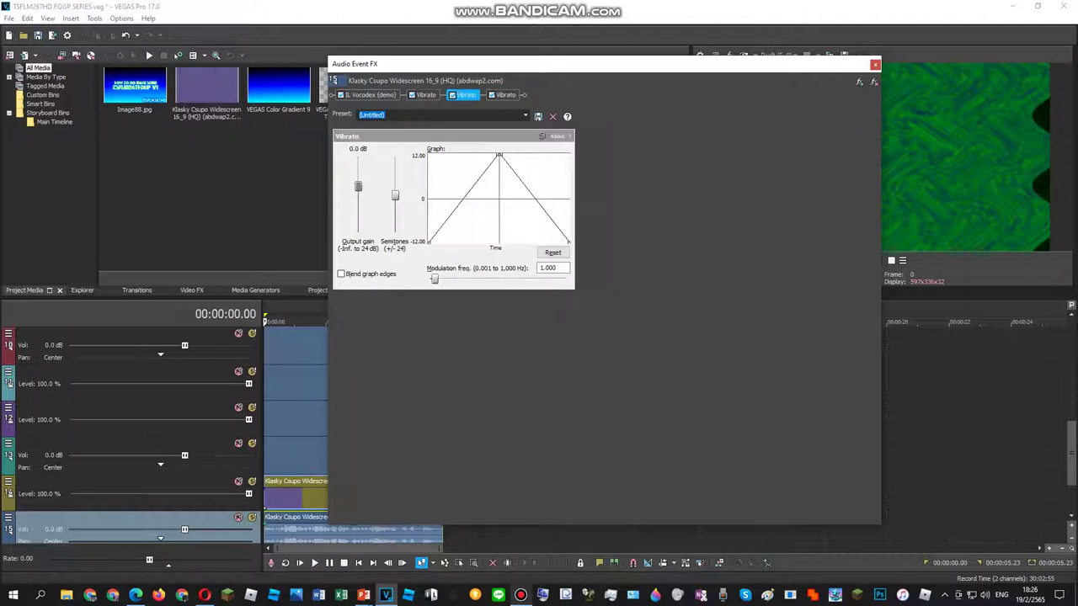
pyautogui.moveTo(499, 157); pyautogui.dragTo(497, 154)
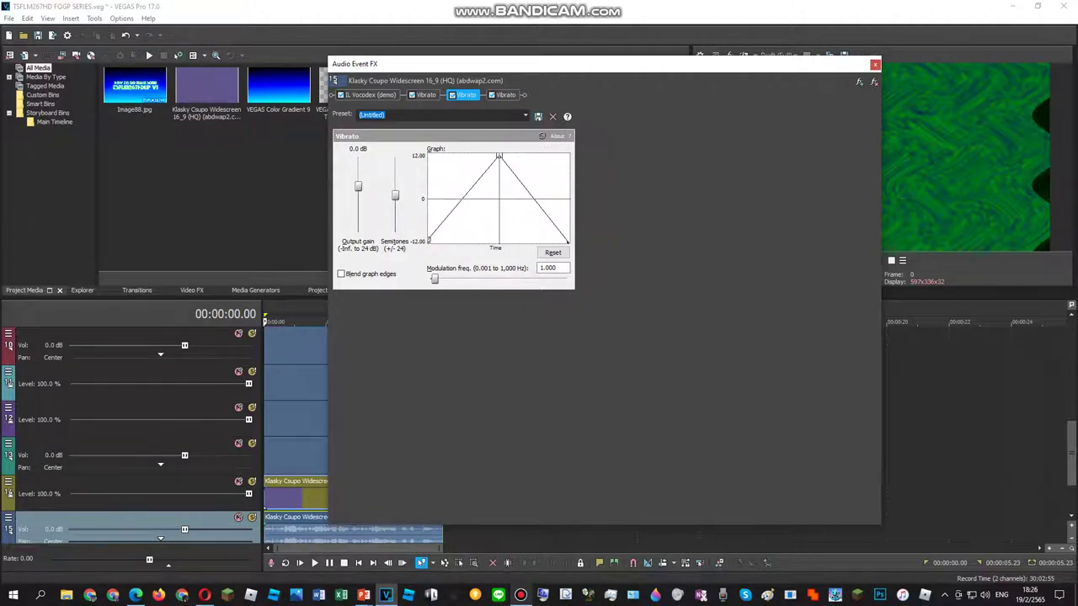
pyautogui.click(9, 383)
pyautogui.press('space')
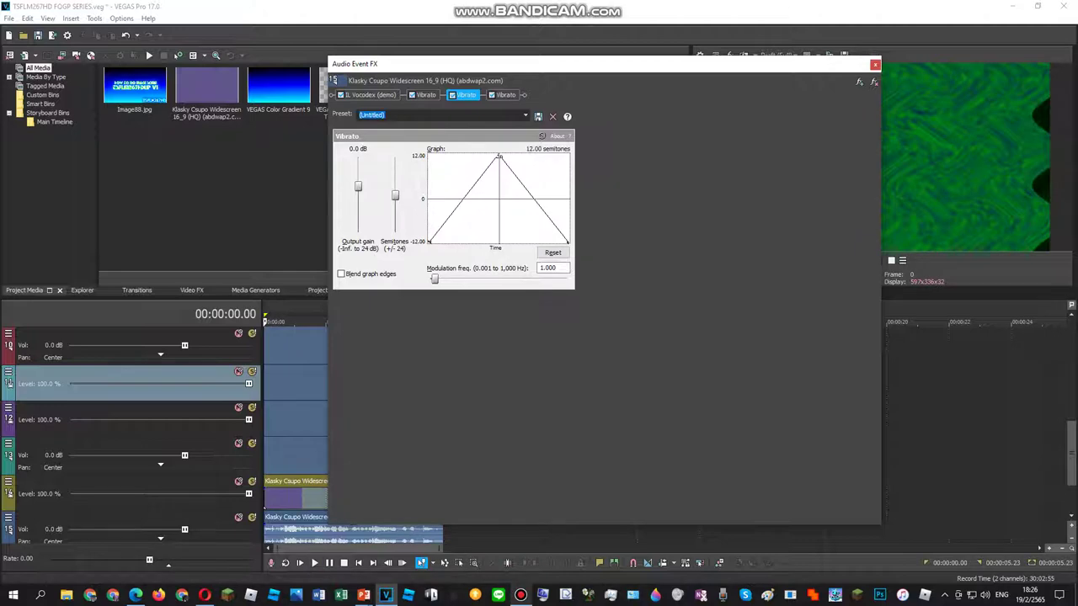
pyautogui.click(126, 335)
pyautogui.press('space')
# Shape the second Vibrato's graph as a clean triangle with its ends at -12 semitones and its peak at 12, and replay the clip
pyautogui.click(426, 95)
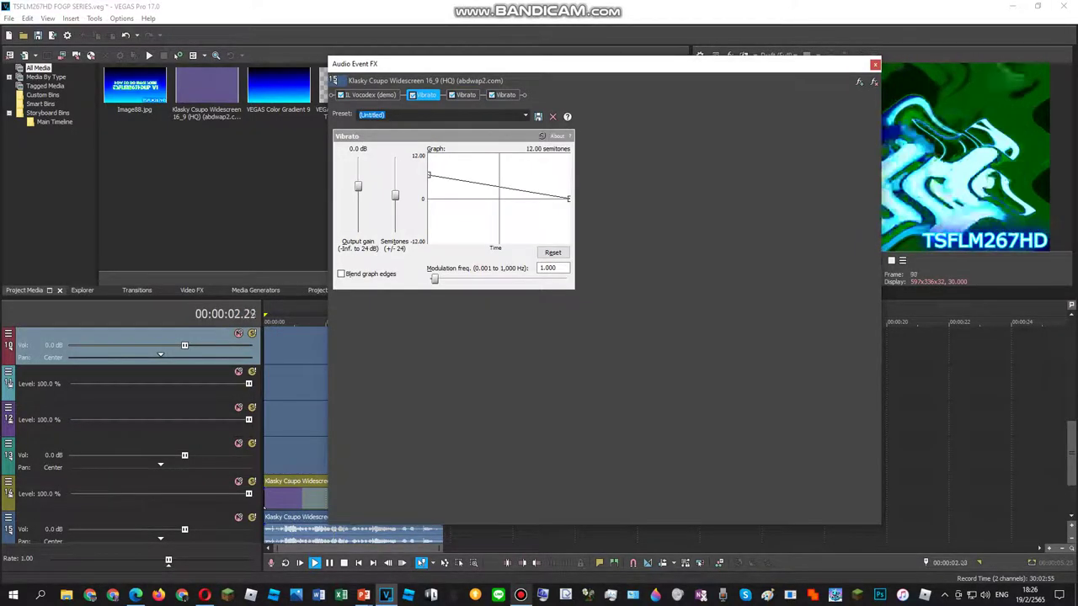
pyautogui.click(466, 95)
pyautogui.moveTo(499, 156); pyautogui.dragTo(479, 170)
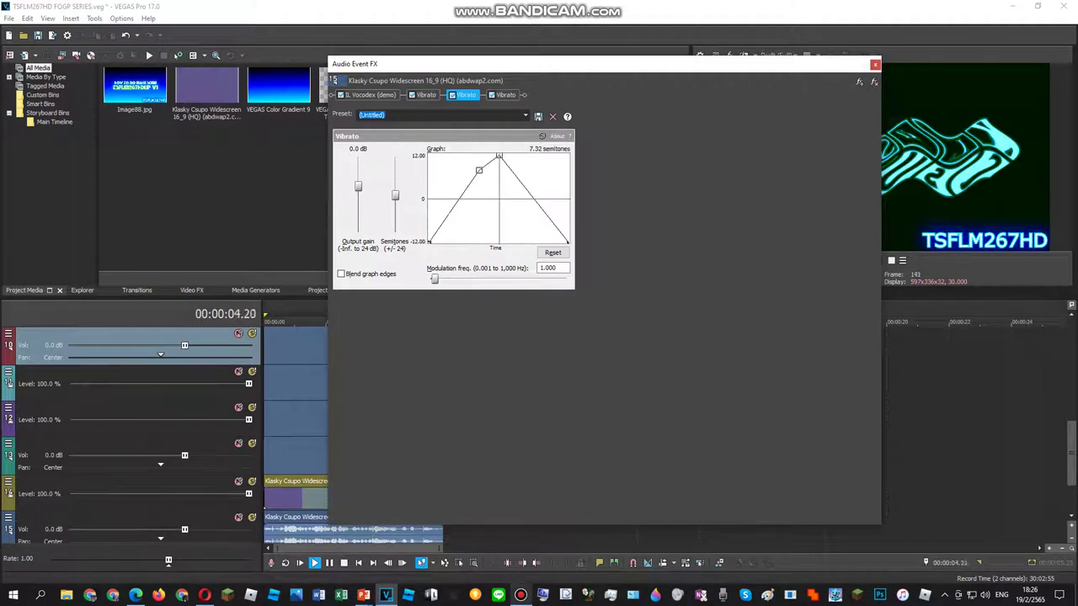
pyautogui.moveTo(429, 198); pyautogui.dragTo(429, 231)
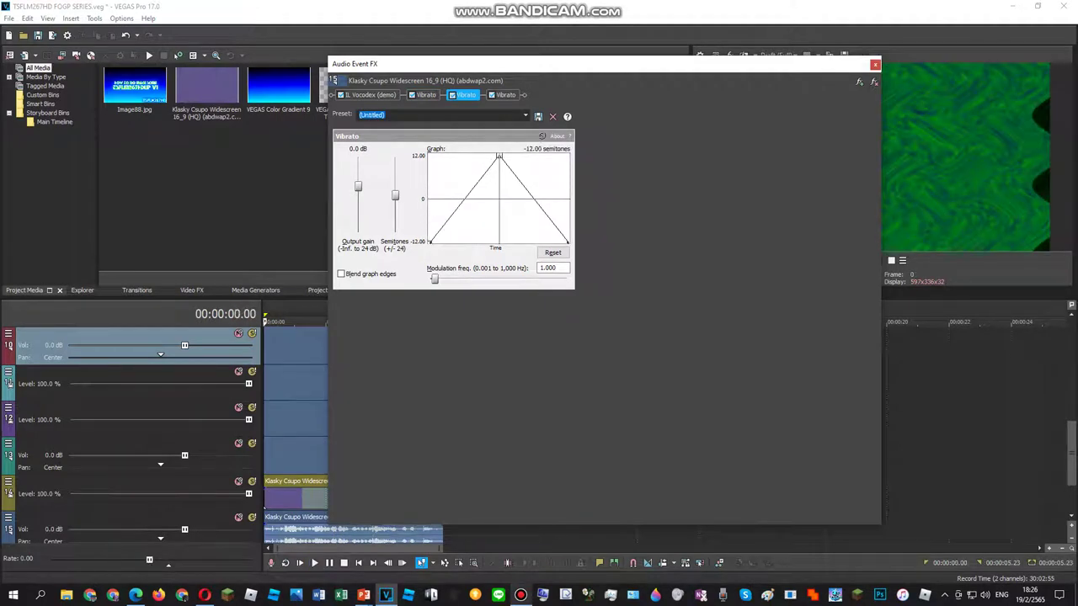
pyautogui.click(169, 395)
pyautogui.press('space')
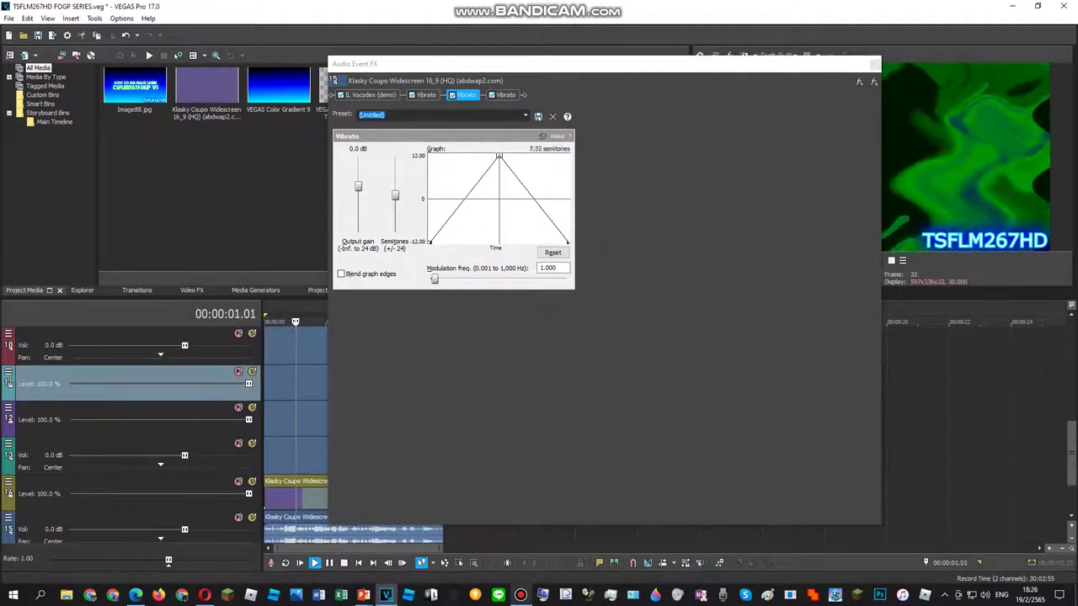
# Check the first Vibrato's graph, consult the reference YouTube video, replay the clip, and close the audio effects window
pyautogui.click(425, 94)
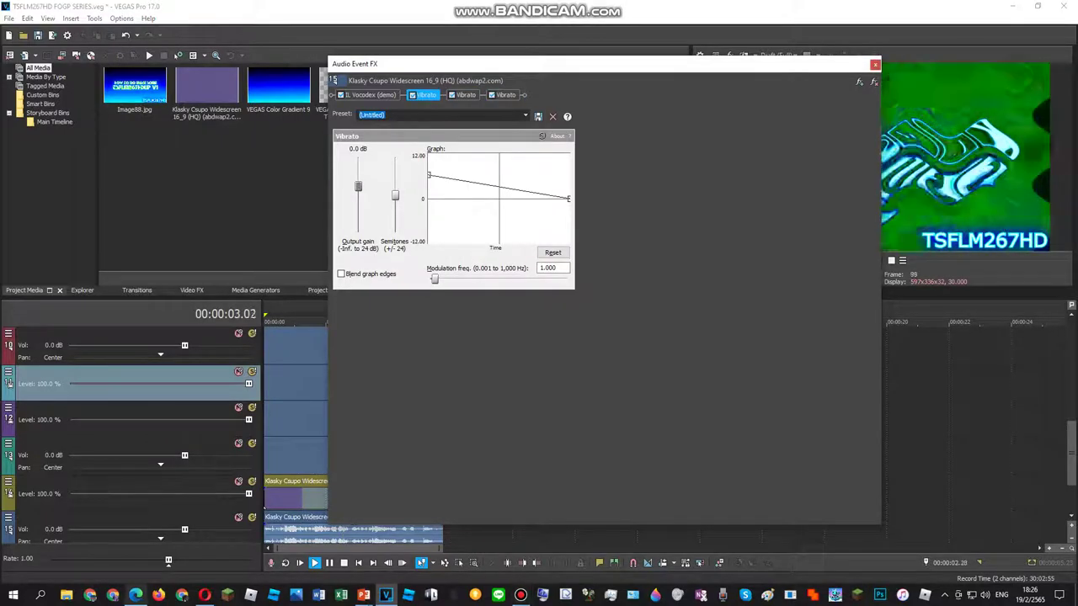
pyautogui.click(136, 595)
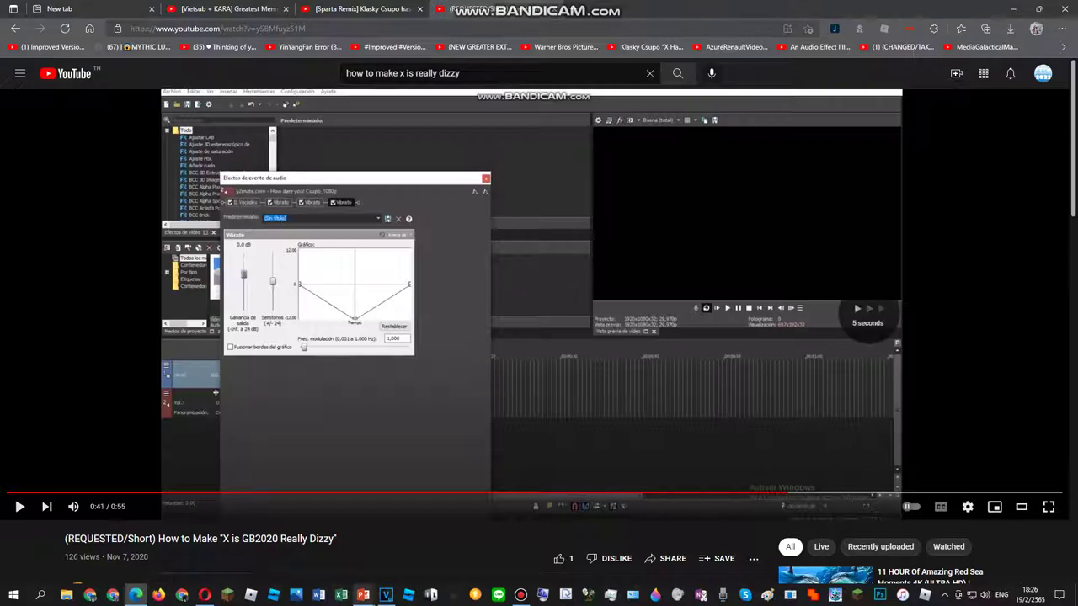
pyautogui.click(386, 594)
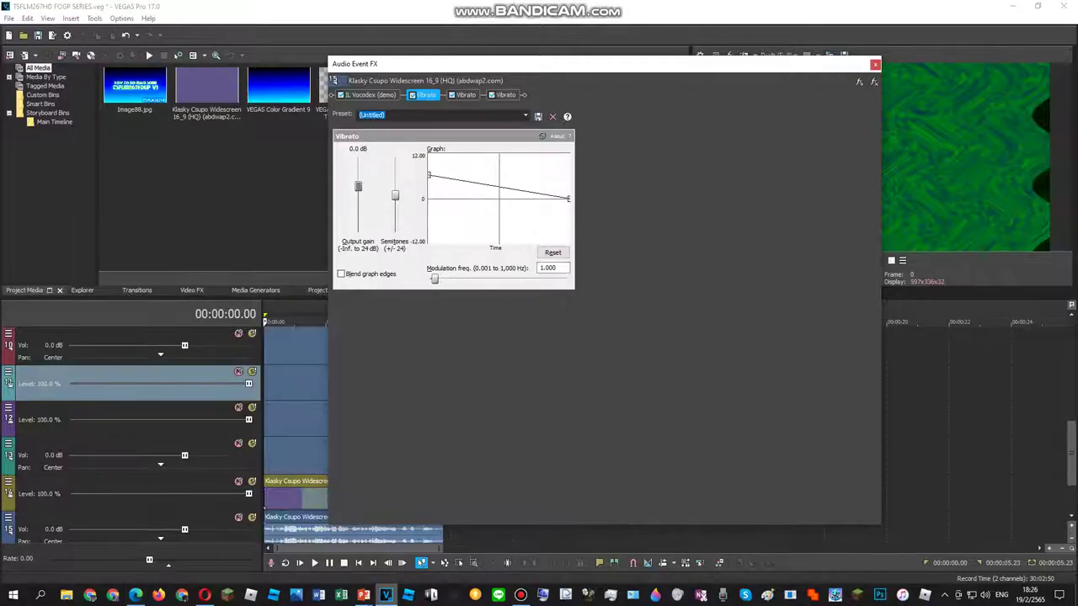
pyautogui.doubleClick(306, 419)
pyautogui.press('space')
pyautogui.click(875, 65)
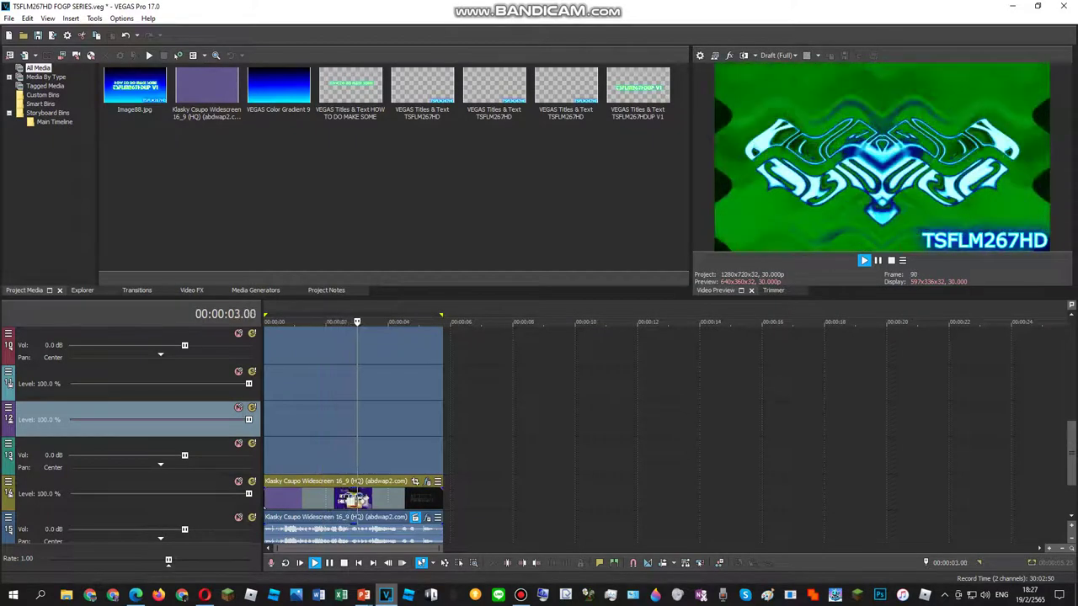
# Replay the Klasky Csupo clip from several timeline positions to review the finished sound and picture
pyautogui.click(356, 457)
pyautogui.click(349, 457)
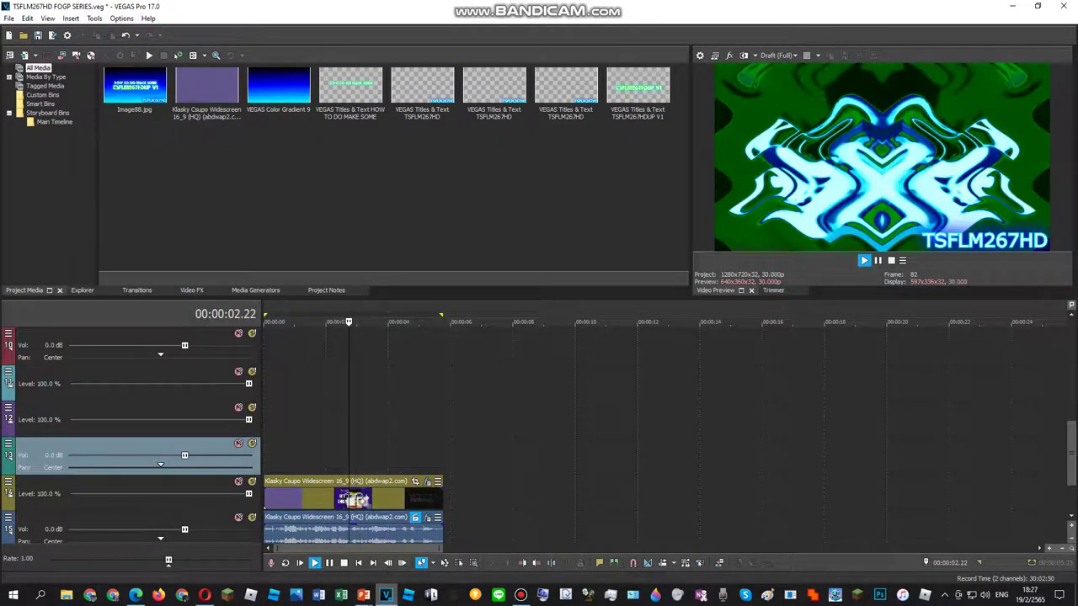
pyautogui.click(351, 457)
pyautogui.scroll(5, 351, 457)
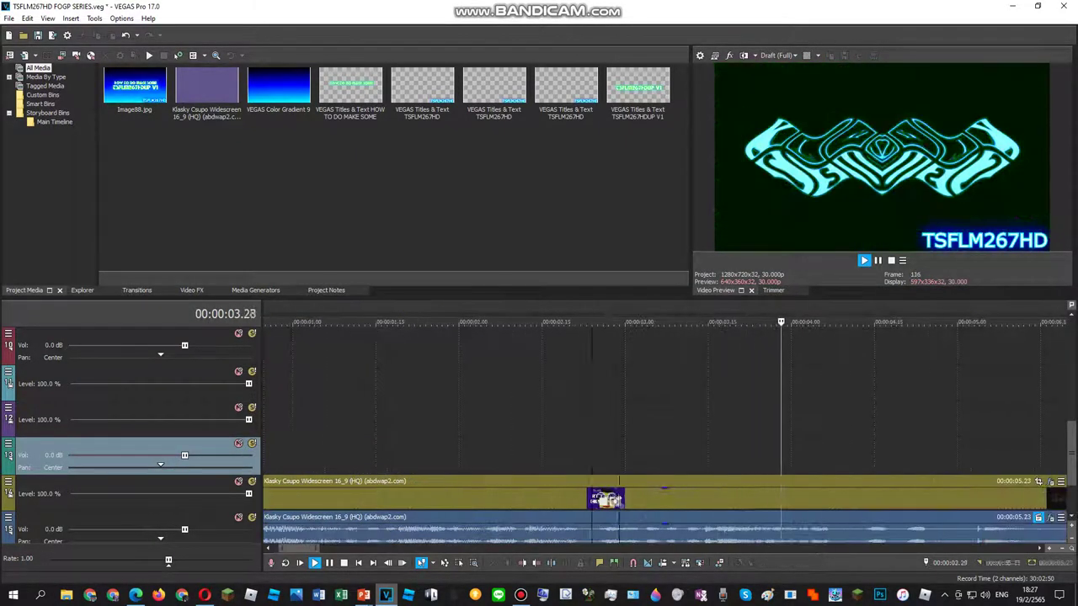
pyautogui.doubleClick(351, 457)
pyautogui.scroll(-6, 351, 457)
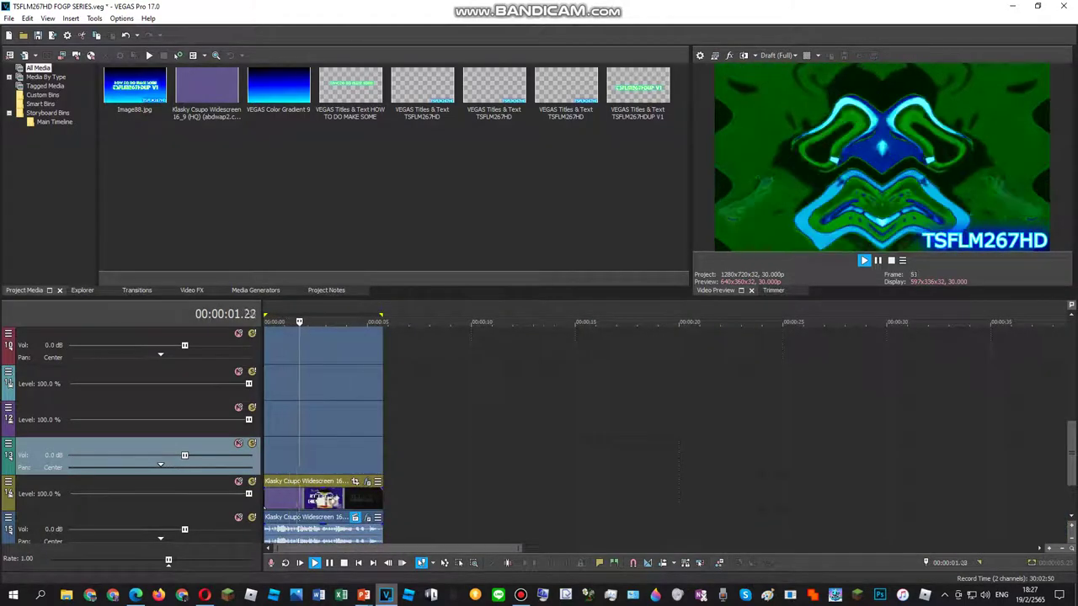
pyautogui.scroll(1, 351, 457)
pyautogui.click(382, 457)
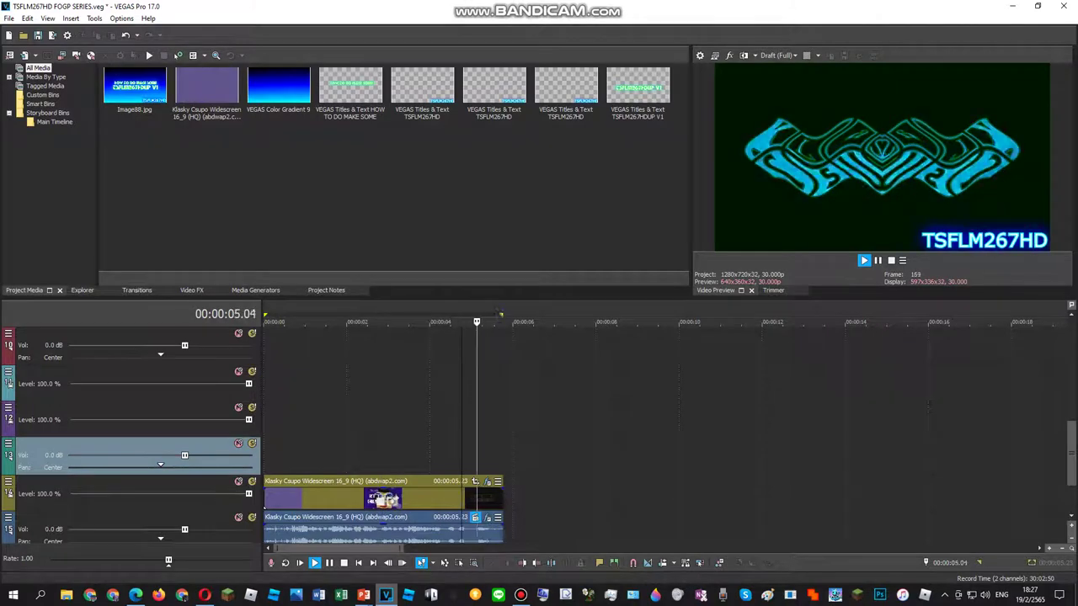
pyautogui.click(285, 471)
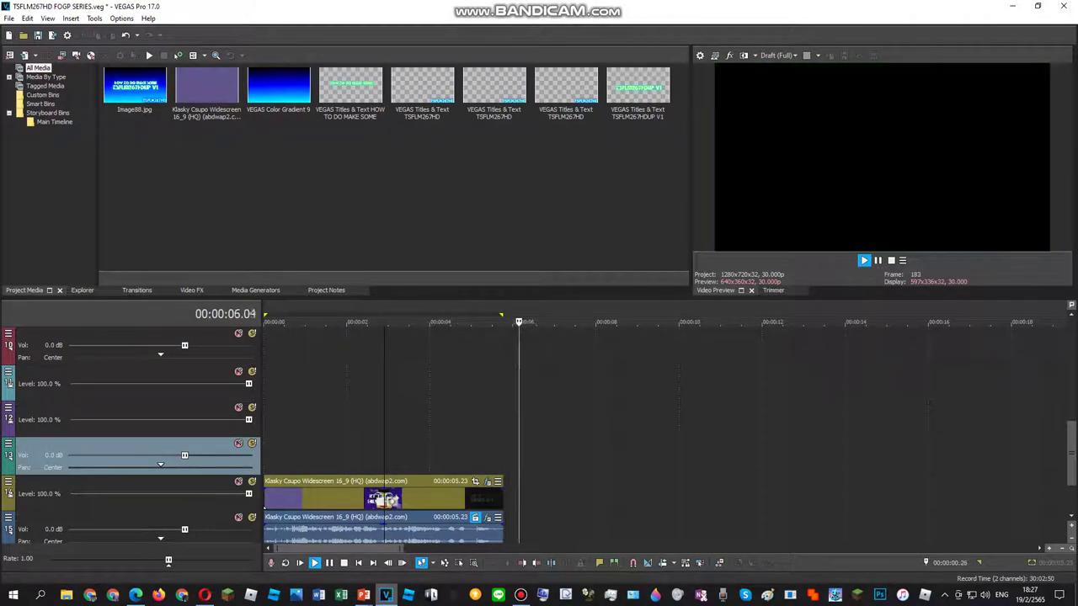
pyautogui.click(300, 404)
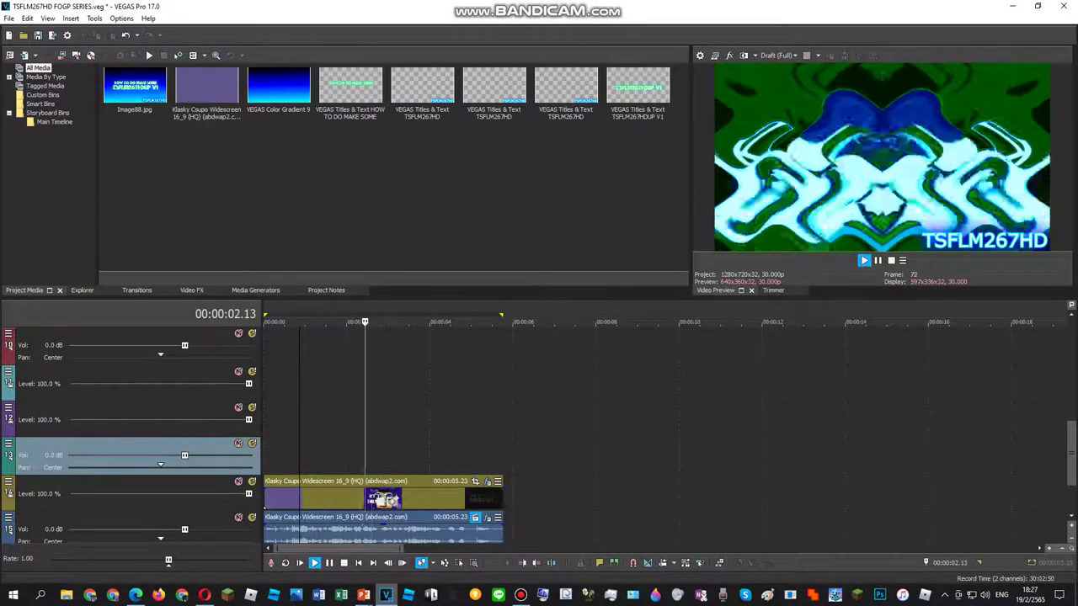
pyautogui.doubleClick(311, 419)
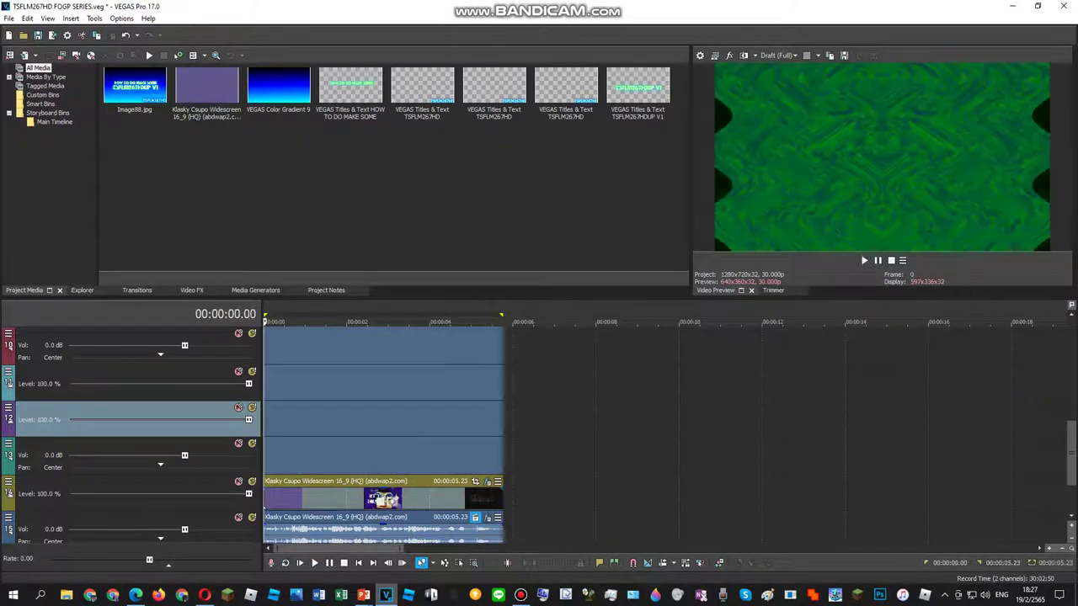
# Close VEGAS Pro and, in the browser, search YouTube for "how to make x is trippyness"
pyautogui.click(1062, 6)
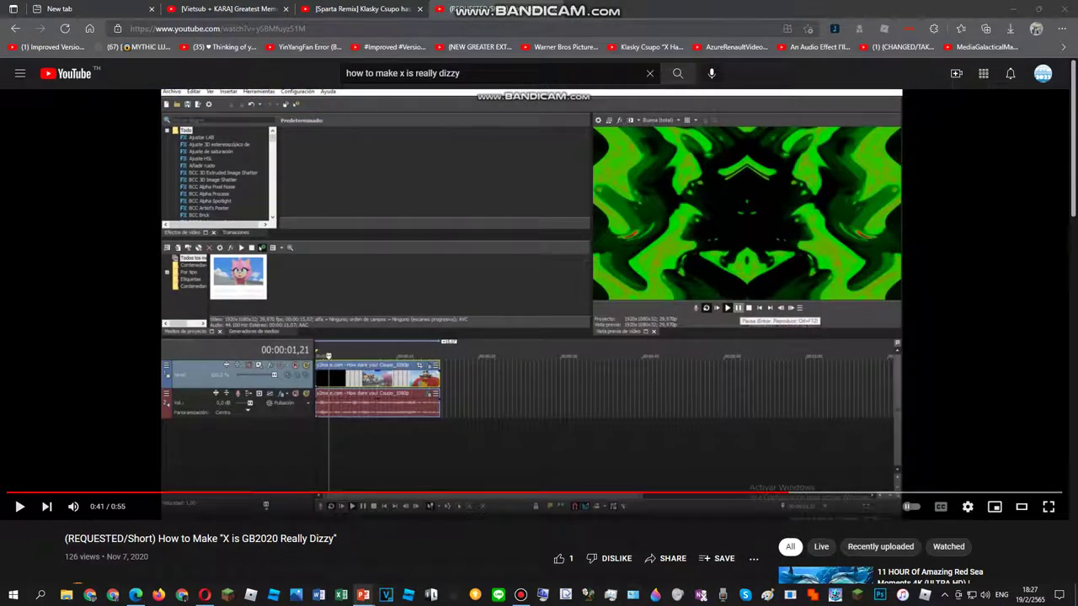
pyautogui.rightClick(386, 594)
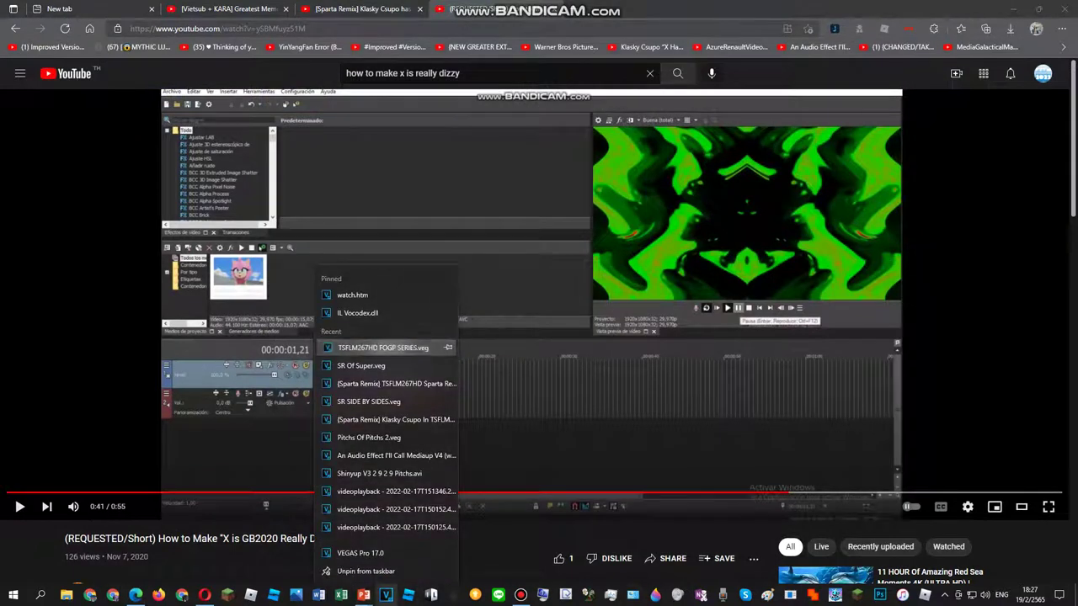
pyautogui.moveTo(477, 73); pyautogui.dragTo(418, 74)
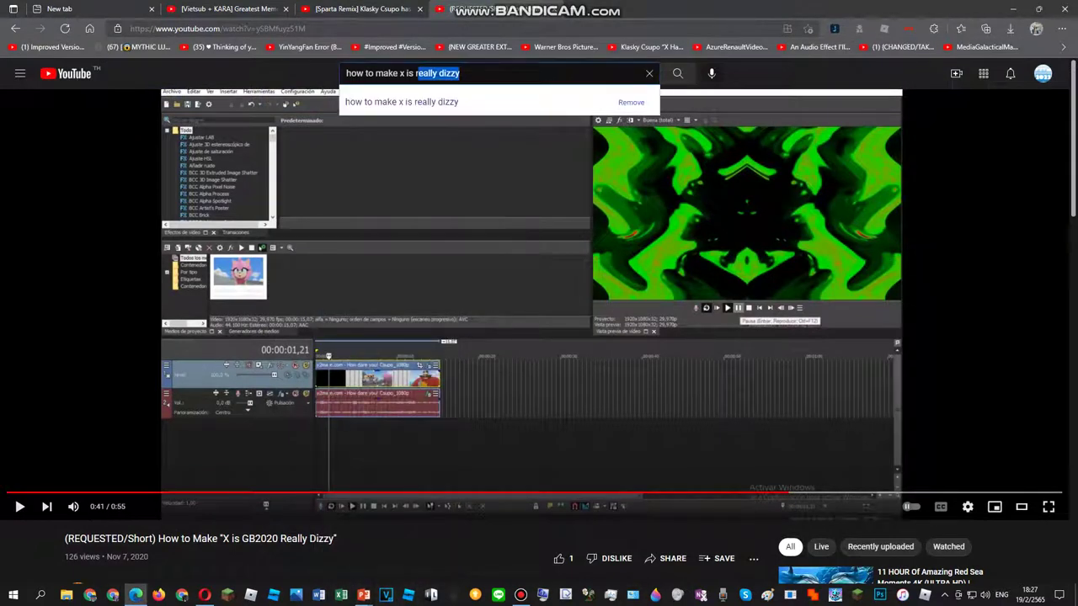
pyautogui.write('tripp')
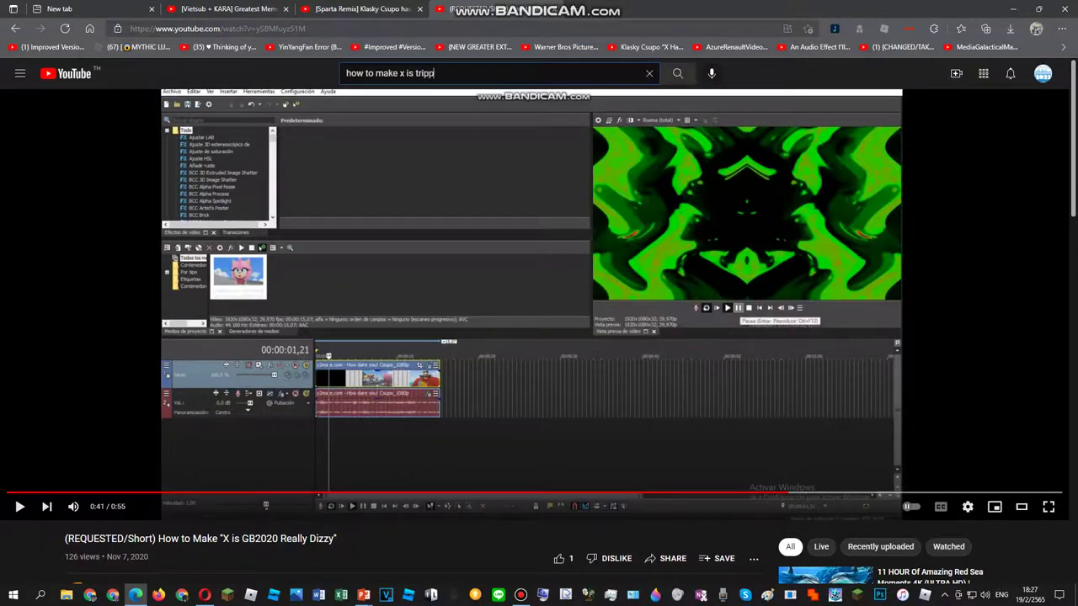
pyautogui.write('yness')
pyautogui.press('Return')
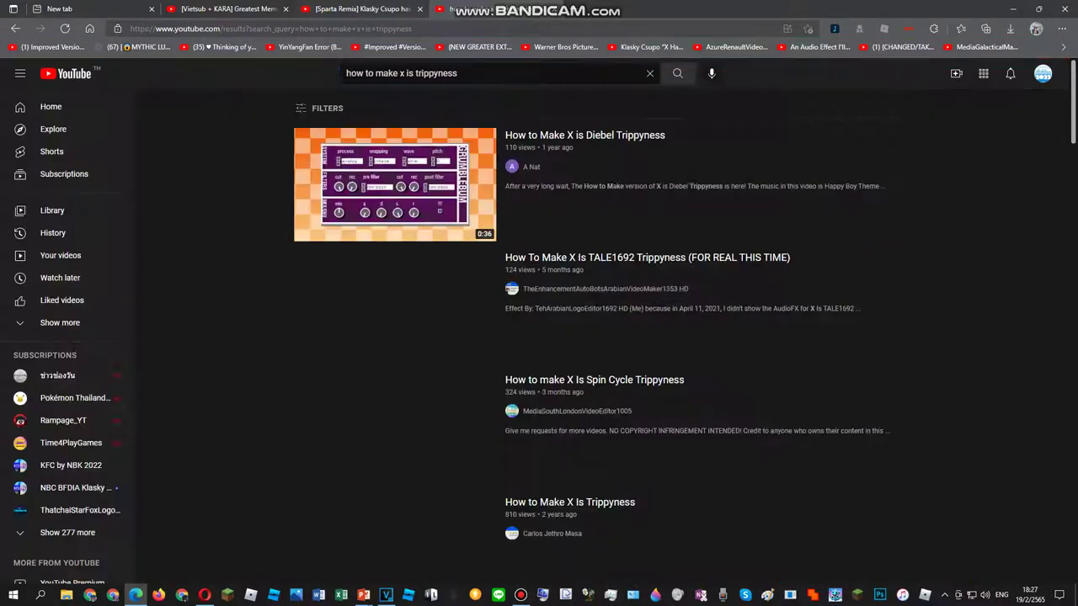
# Look through the open YouTube tabs and browse the search results for Trippyness effect tutorials
pyautogui.click(227, 9)
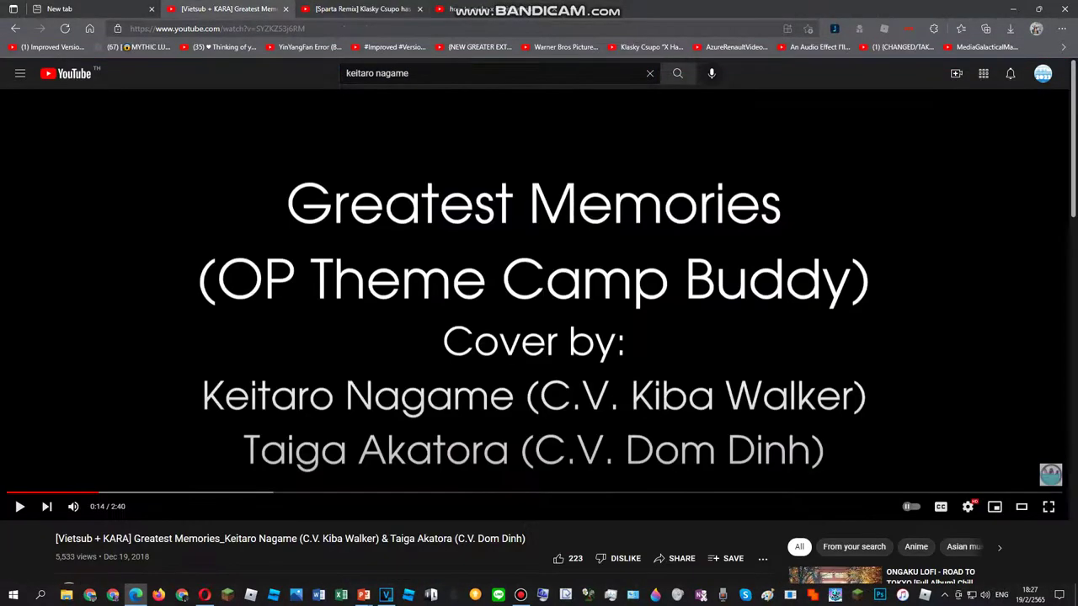
pyautogui.click(362, 10)
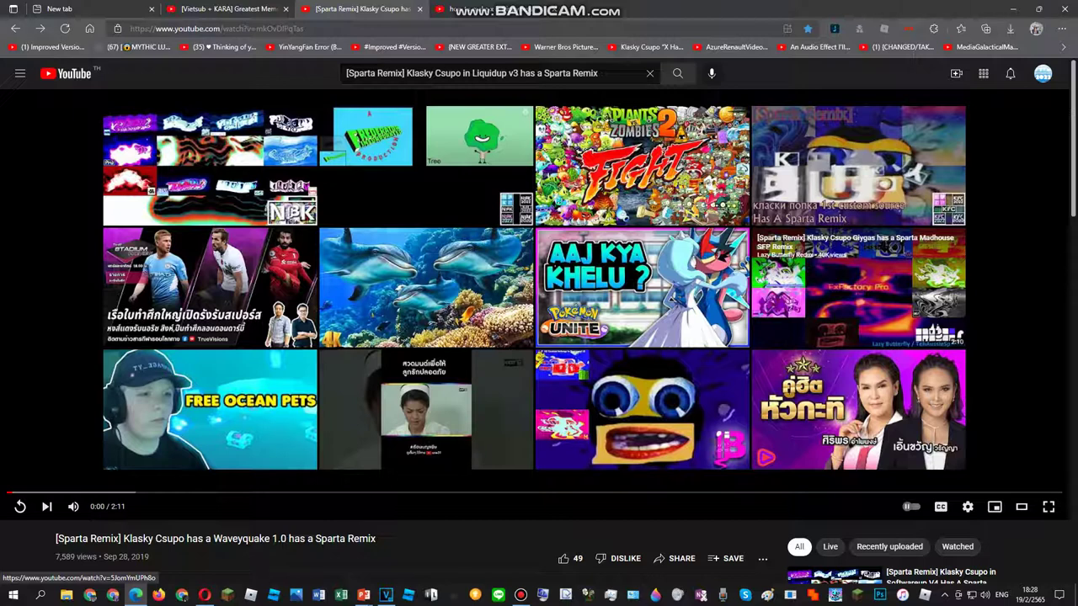
pyautogui.click(461, 10)
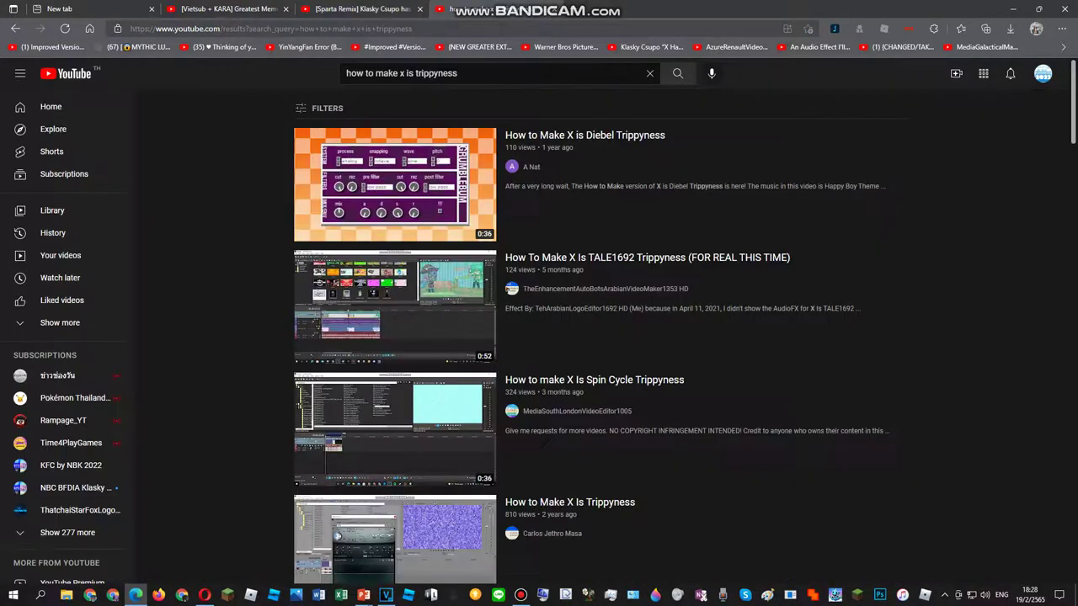
pyautogui.scroll(-4, 396, 337)
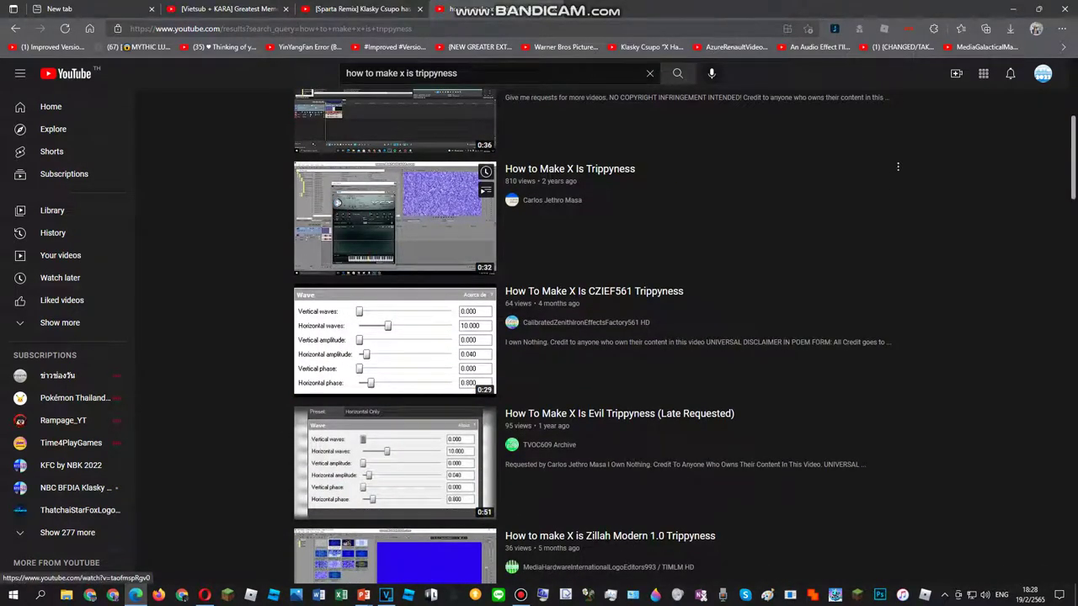
pyautogui.scroll(-9, 395, 336)
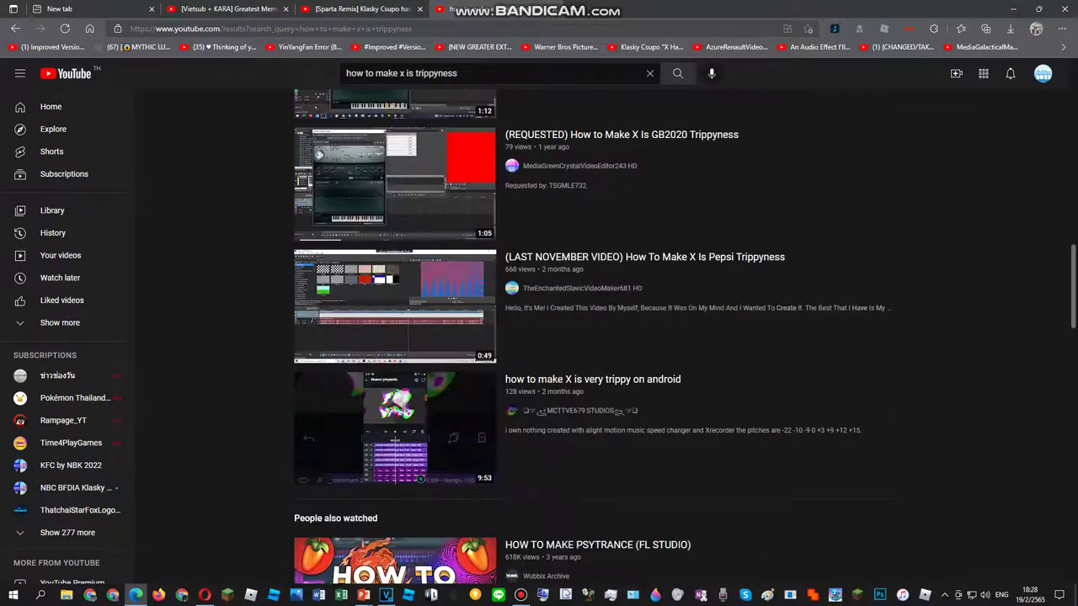
pyautogui.scroll(-7, 589, 337)
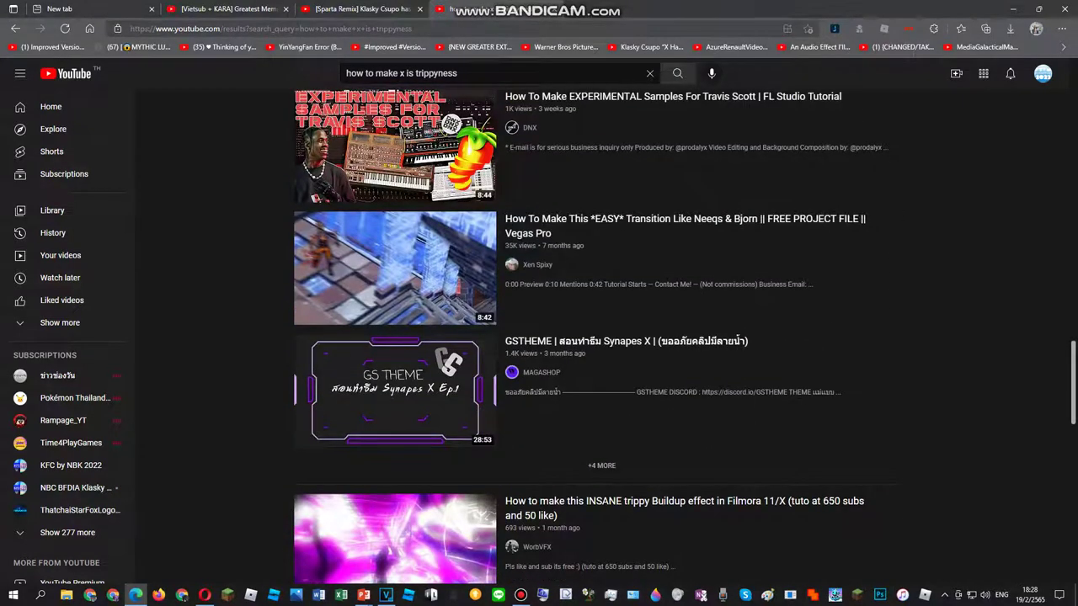
# Search YouTube for "how to make x is aslm425 trippyness"
pyautogui.click(414, 73)
pyautogui.write('aslm ')
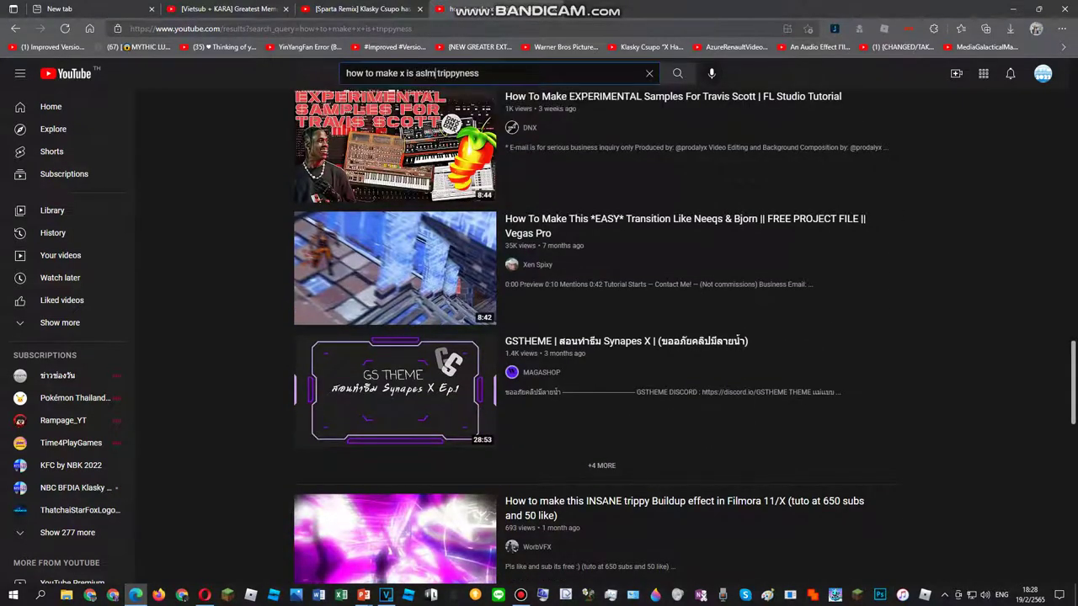
pyautogui.write('425')
pyautogui.press('Return')
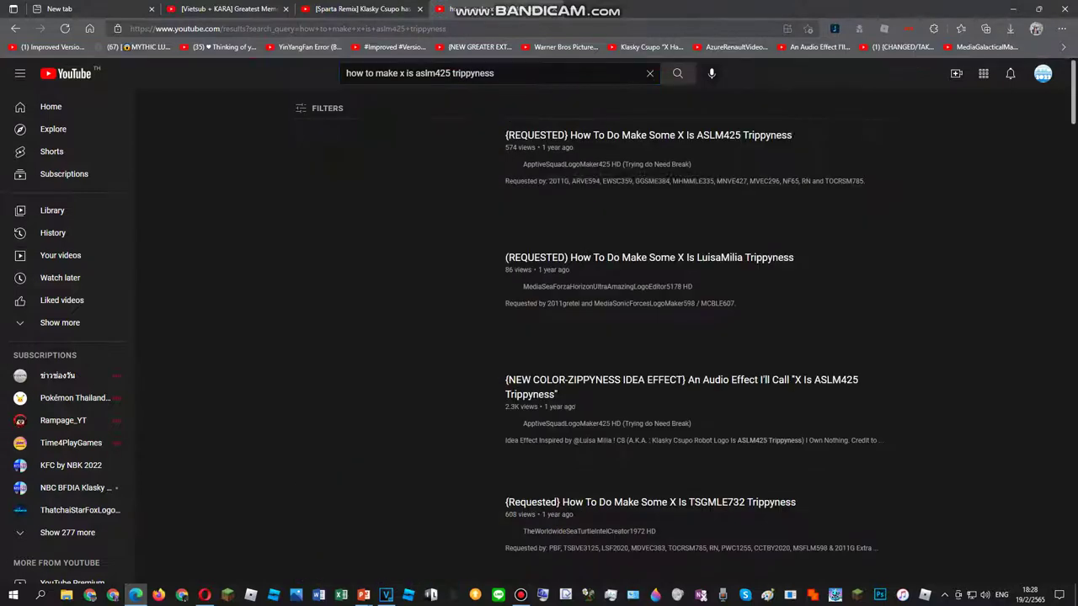
# Open the video "{REQUESTED} How To Do Make Some X Is ASLM425 Trippyness" from the search results and pause it
pyautogui.scroll(-2, 601, 336)
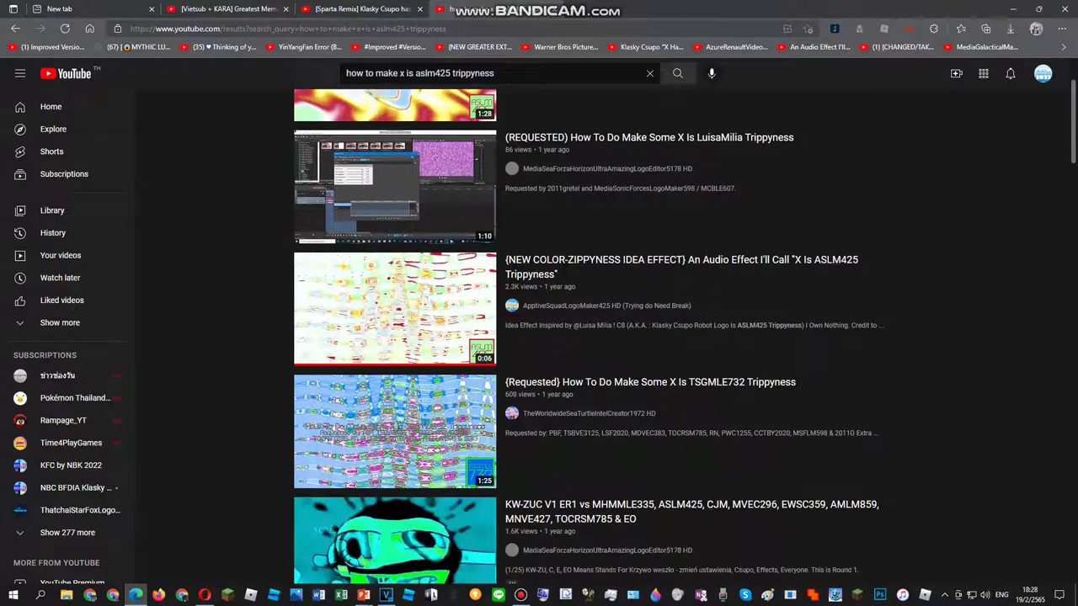
pyautogui.scroll(2, 601, 337)
pyautogui.click(623, 135)
pyautogui.click(394, 183)
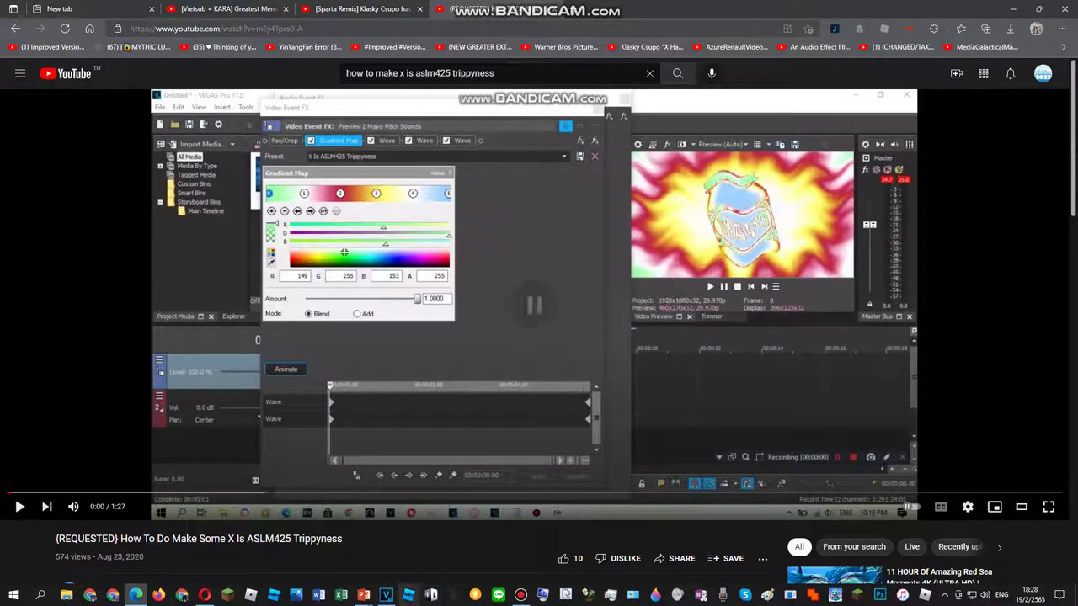
# Switch to VEGAS Pro, dismiss the trial reminder, and open the video effects plug-in chooser for the Klasky Csupo clip
pyautogui.click(385, 595)
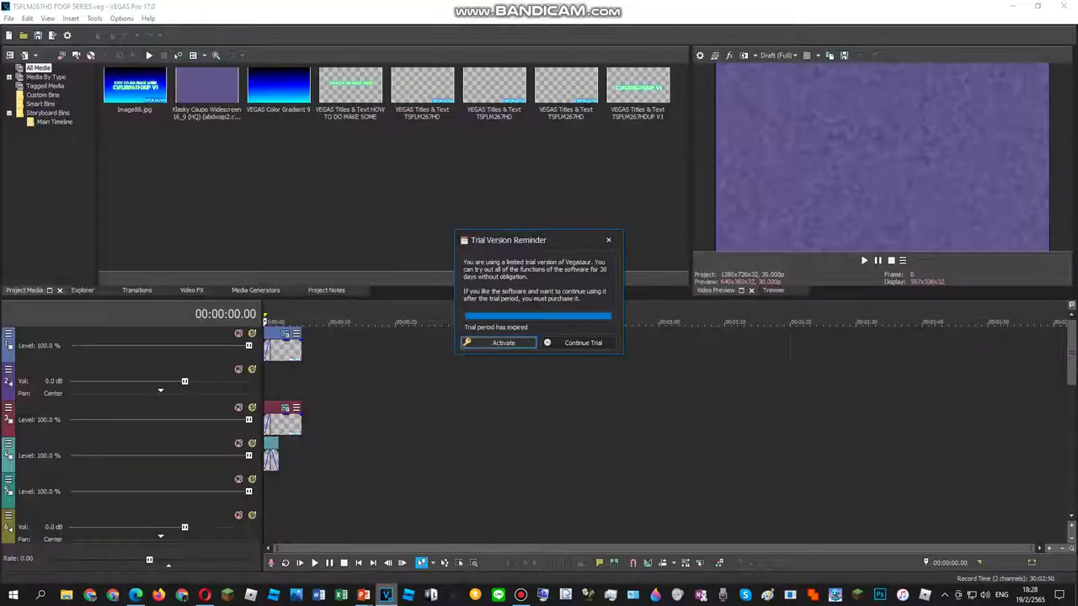
pyautogui.click(608, 240)
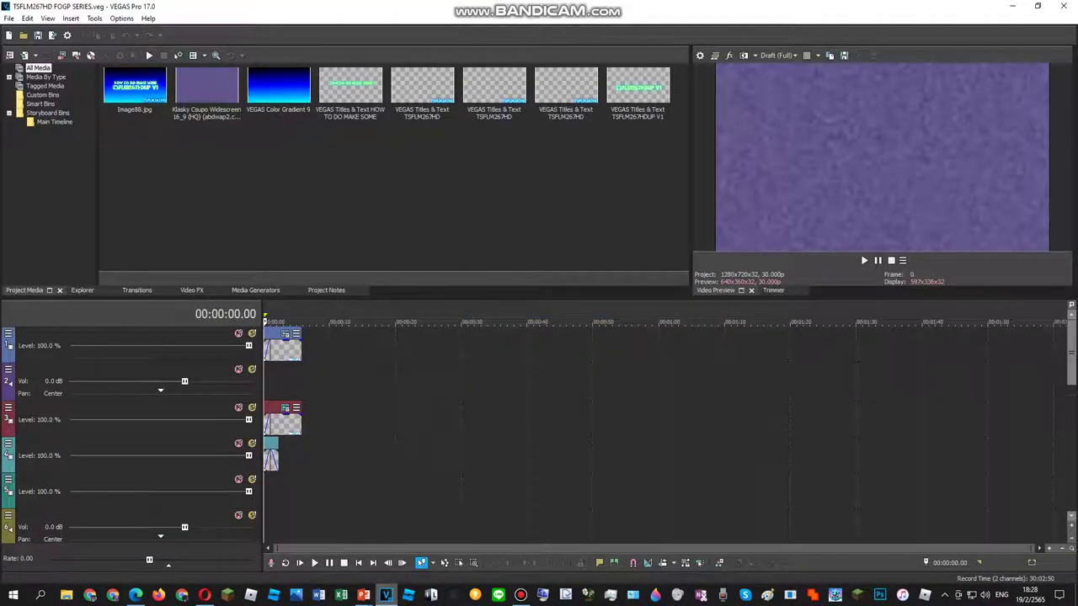
pyautogui.moveTo(1071, 358); pyautogui.dragTo(1071, 479)
pyautogui.click(521, 595)
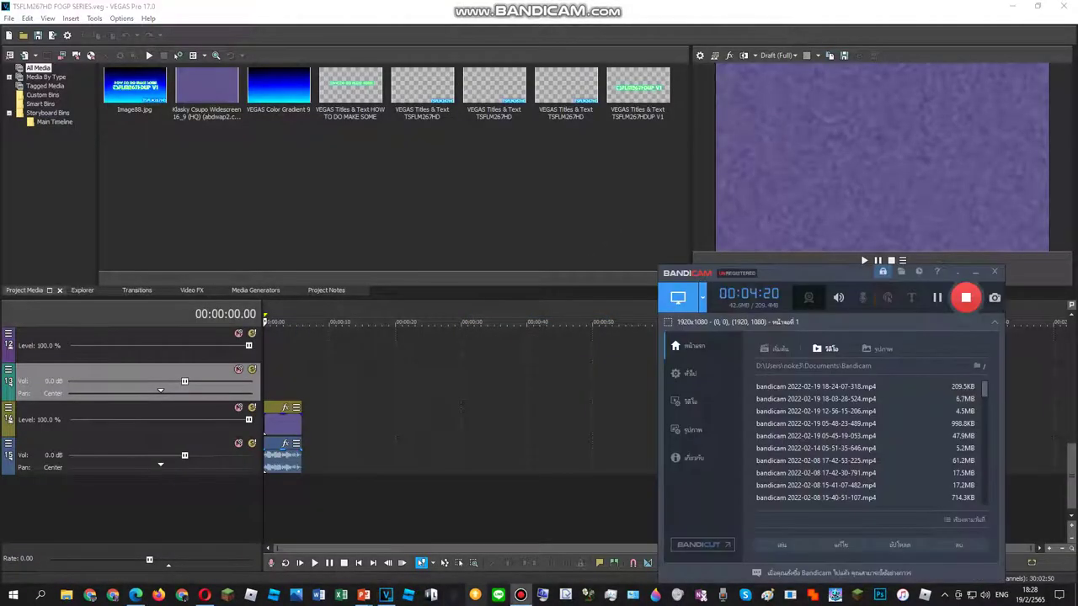
pyautogui.click(521, 595)
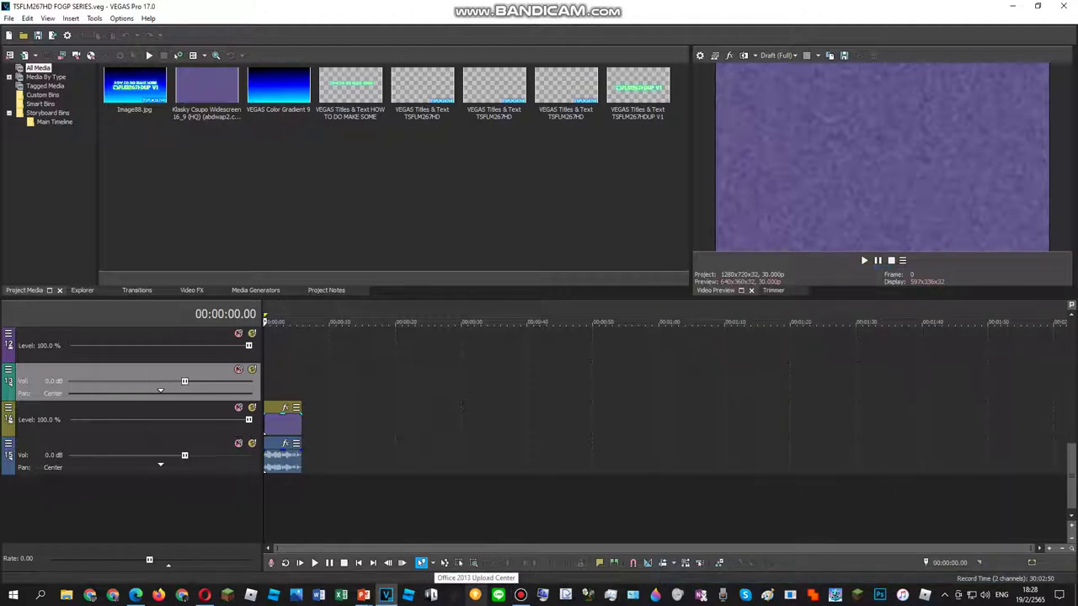
pyautogui.rightClick(271, 424)
pyautogui.click(315, 209)
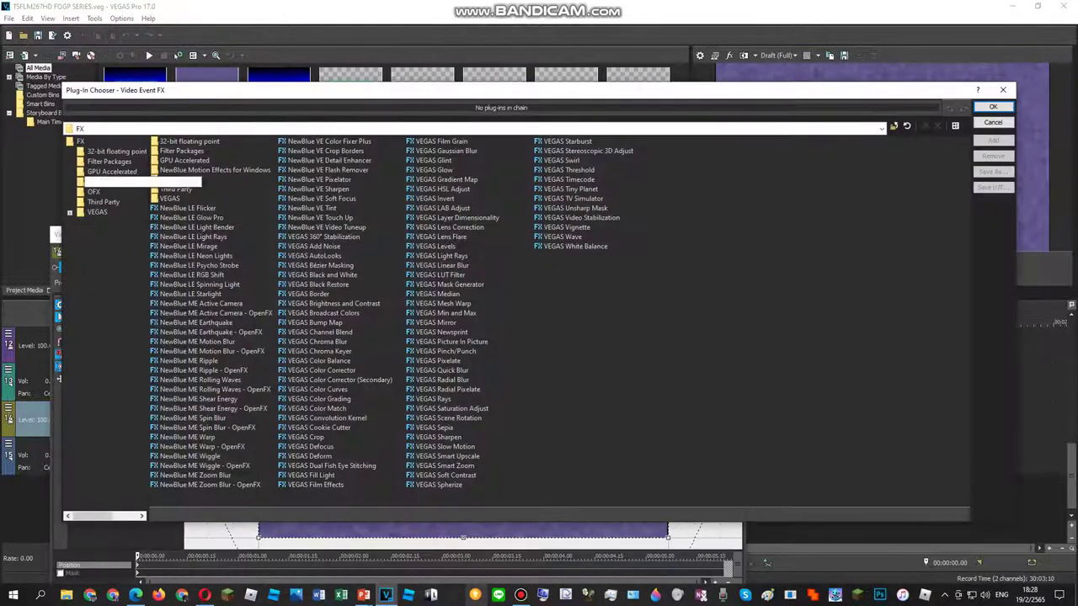
# Look through the saved Filter Packages, and check the effect chain shown in the ASLM425 Trippyness tutorial
pyautogui.click(109, 161)
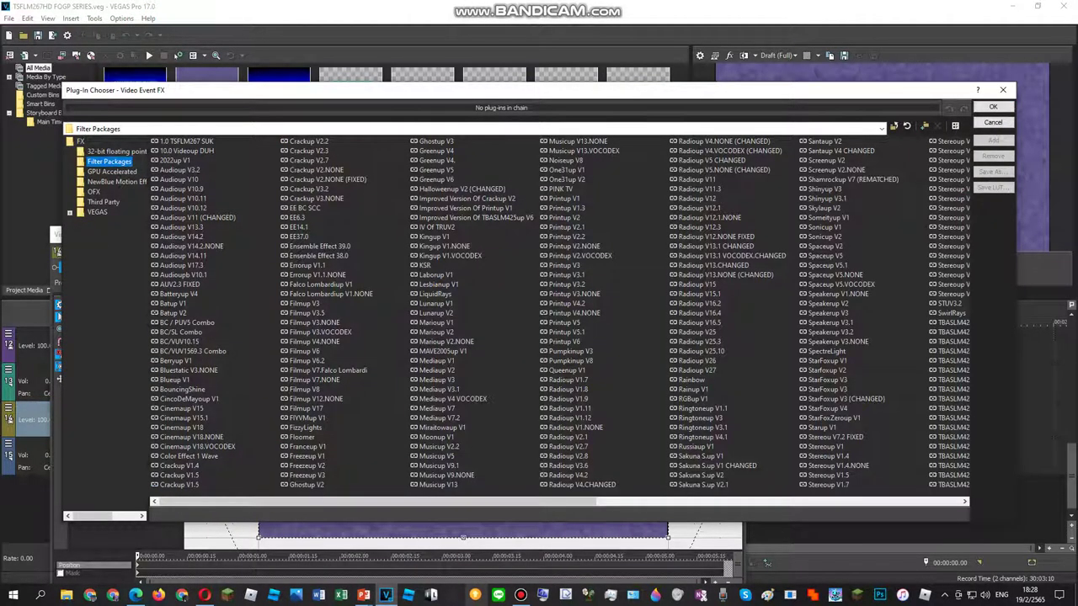
pyautogui.hscroll(5, 556, 312)
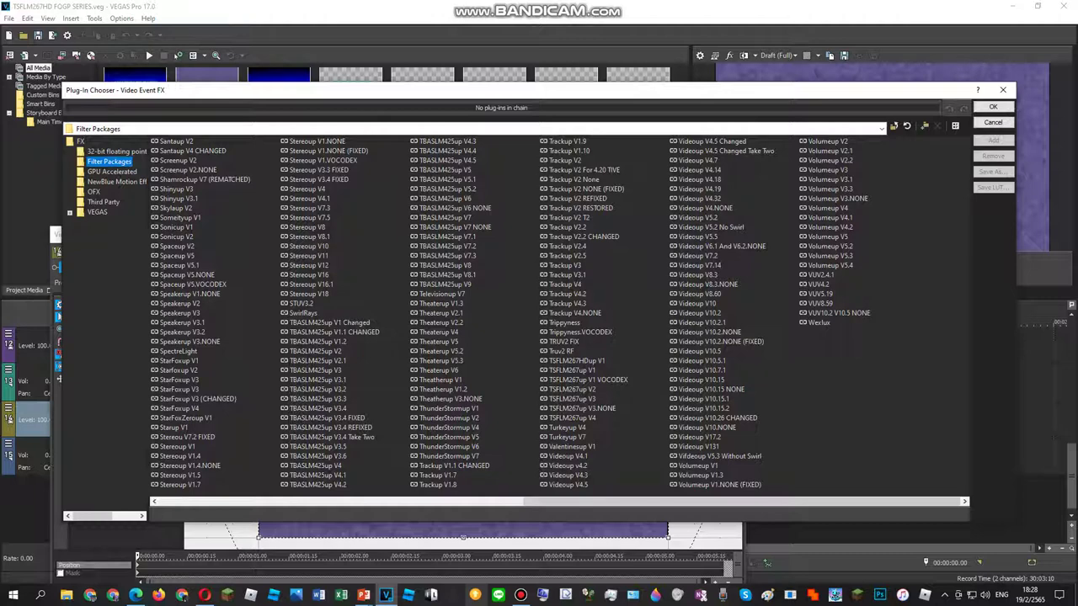
pyautogui.click(81, 142)
pyautogui.click(135, 595)
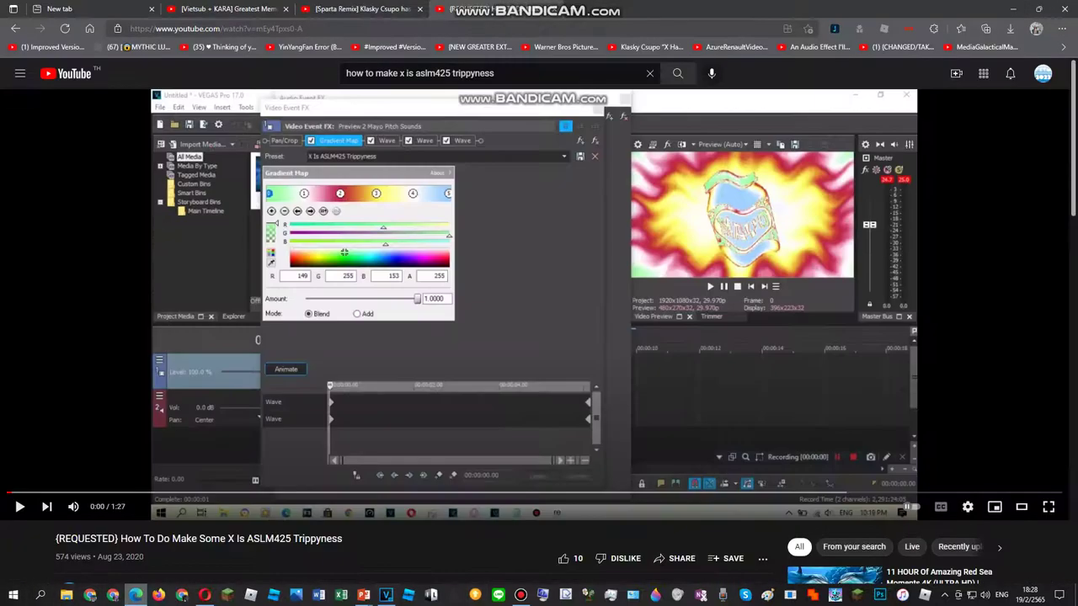
pyautogui.click(386, 595)
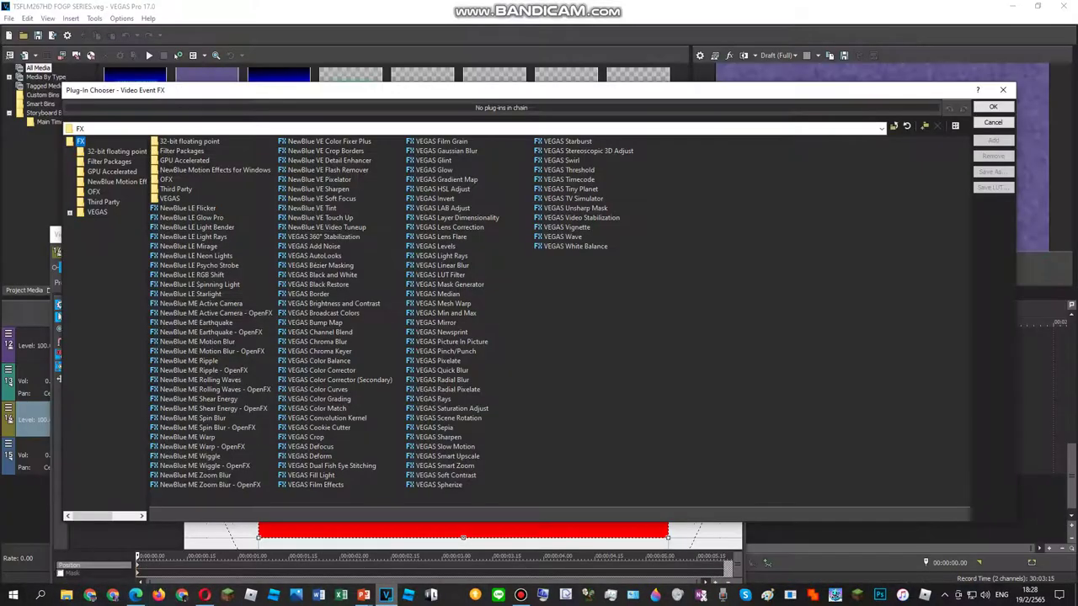
# Add VEGAS Gradient Map and three VEGAS Wave effects to the Klasky Csupo clip's video effect chain
pyautogui.click(446, 180)
pyautogui.doubleClick(562, 237)
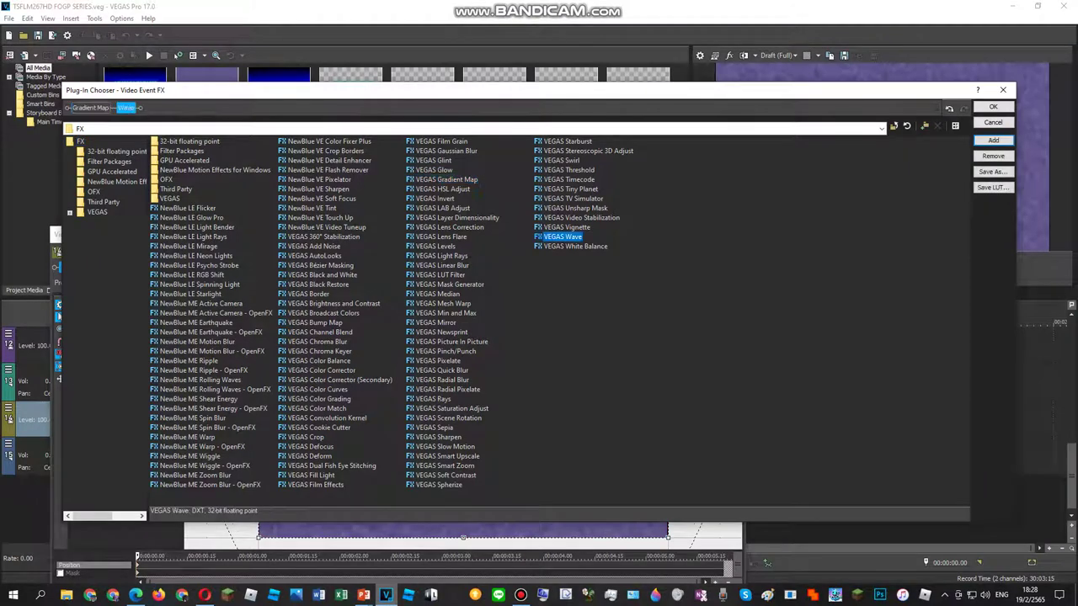
pyautogui.doubleClick(563, 236)
pyautogui.doubleClick(562, 236)
pyautogui.click(993, 107)
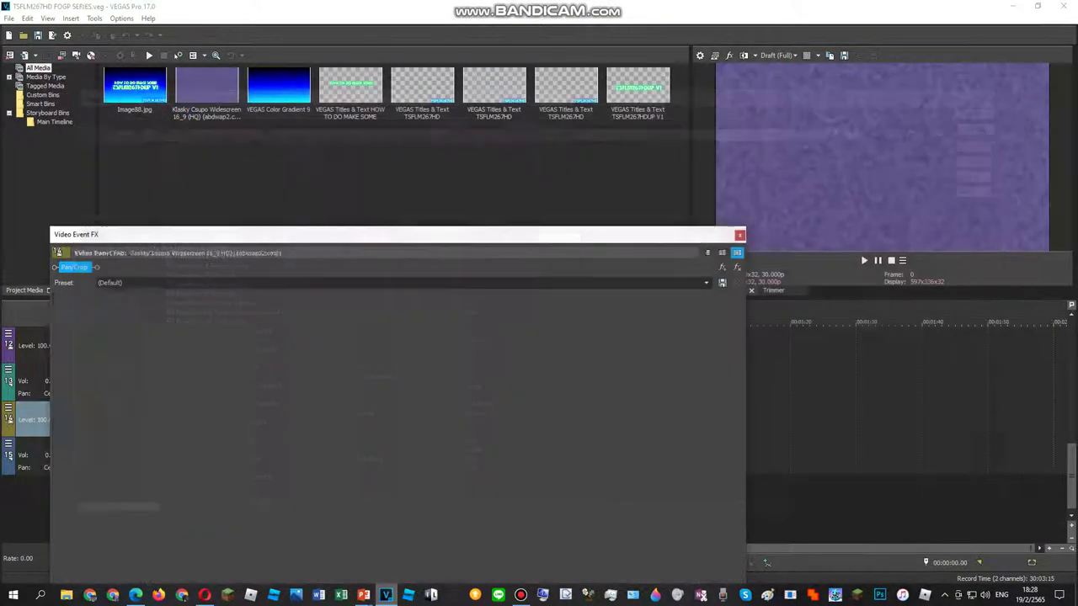
# Apply the "TSFLM267 Trippyness" preset to the Gradient Map effect
pyautogui.click(707, 283)
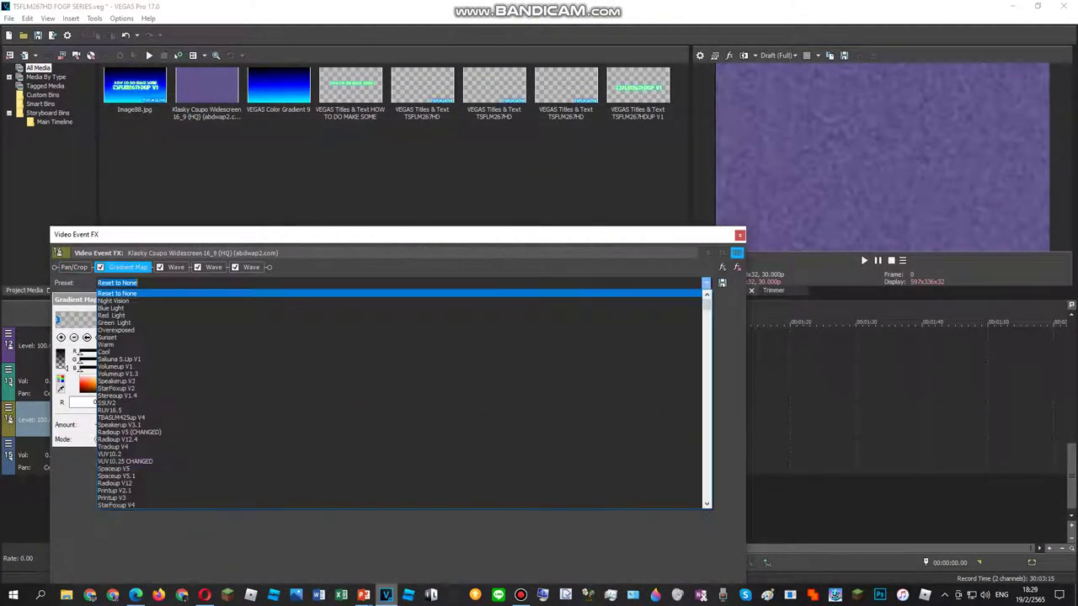
pyautogui.scroll(-10, 400, 396)
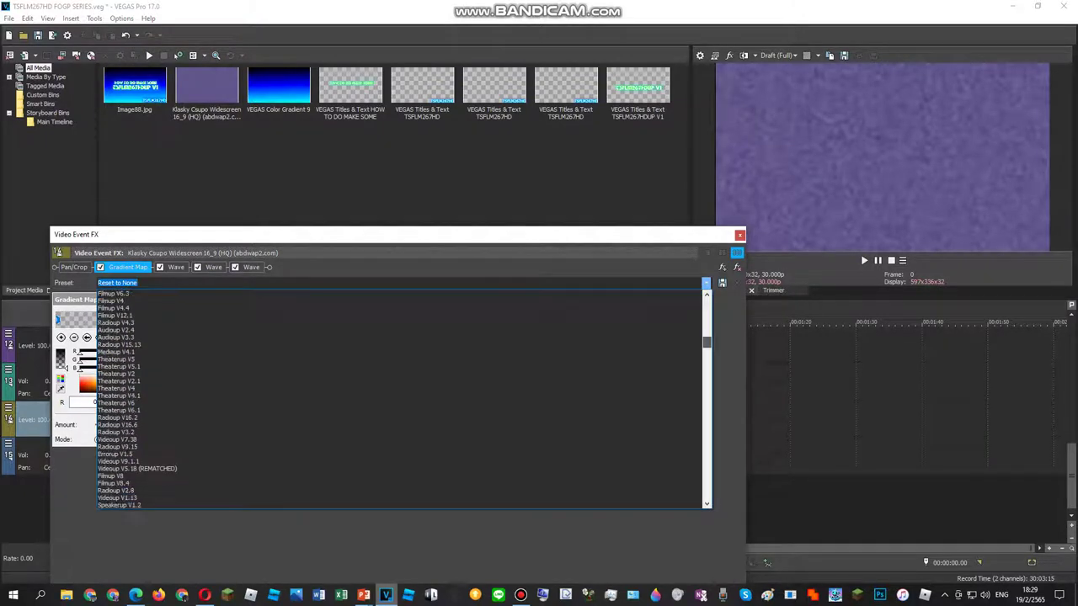
pyautogui.scroll(-5, 400, 396)
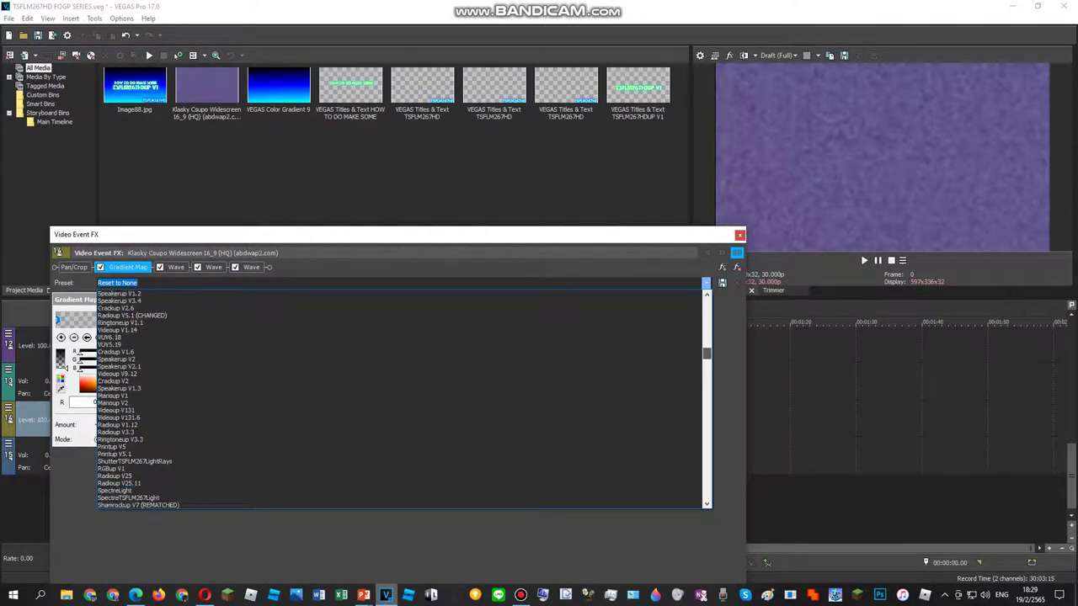
pyautogui.scroll(-10, 400, 396)
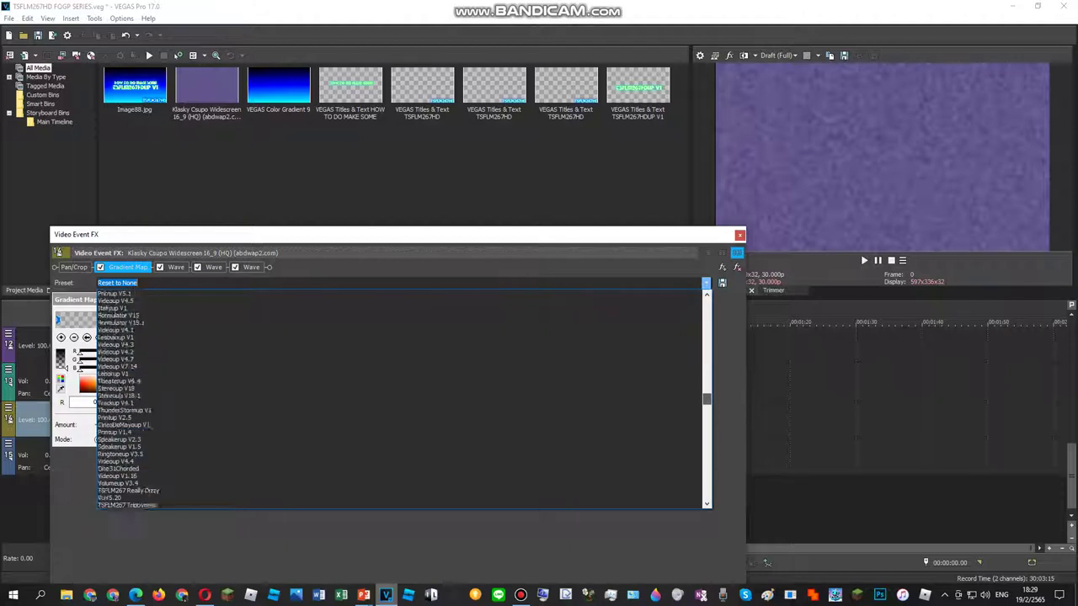
pyautogui.scroll(-4, 134, 421)
pyautogui.click(131, 425)
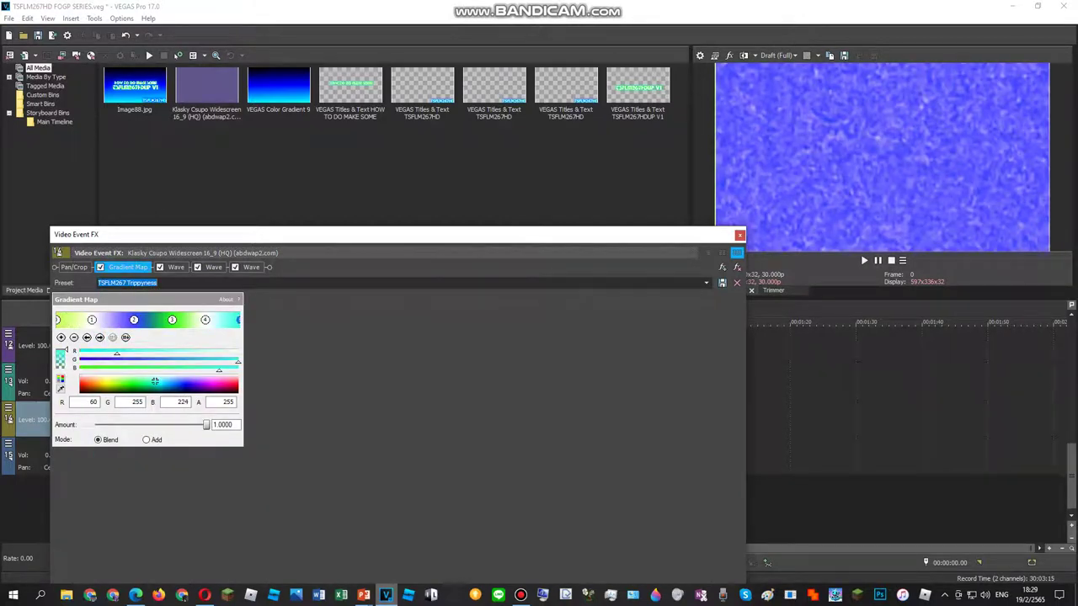
# Apply the "Horizontal Only" preset to the first Wave effect and the "ASLM425 Trippyness" preset to the second Wave effect
pyautogui.click(175, 267)
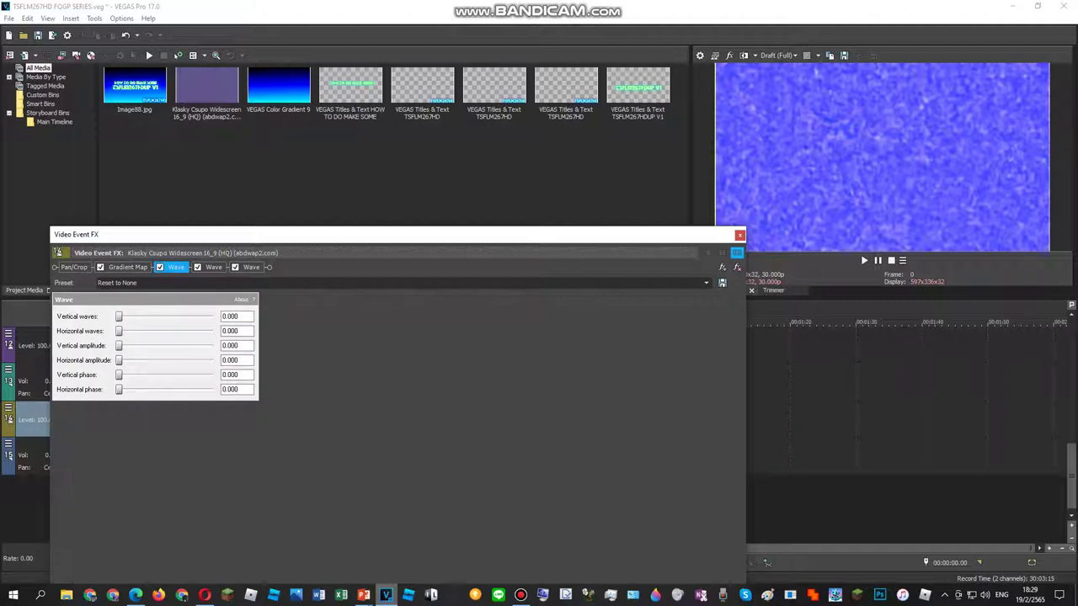
pyautogui.click(705, 283)
pyautogui.click(656, 329)
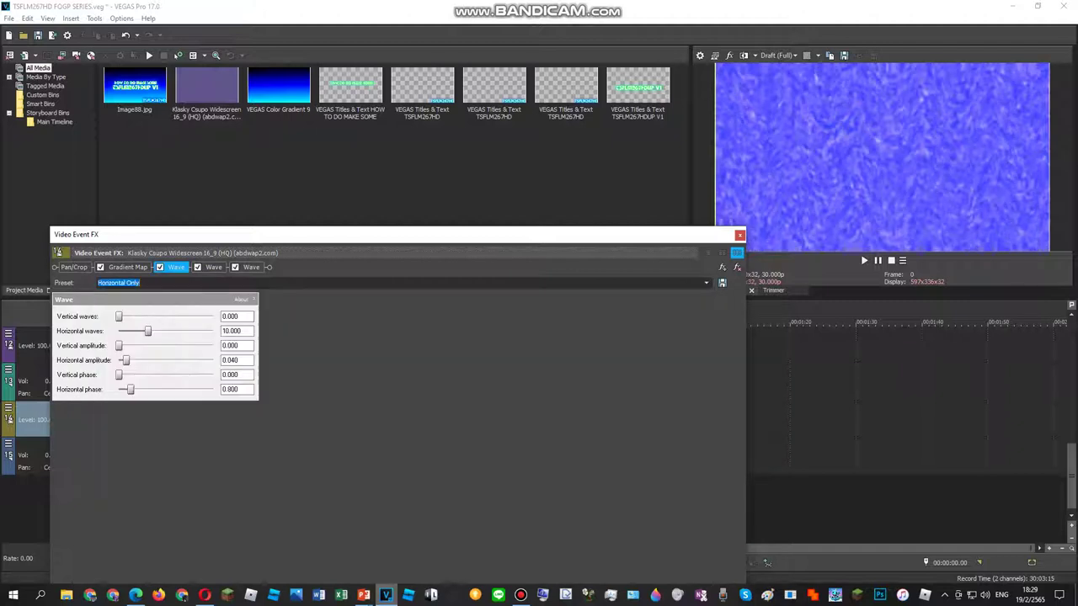
pyautogui.click(214, 266)
pyautogui.click(706, 283)
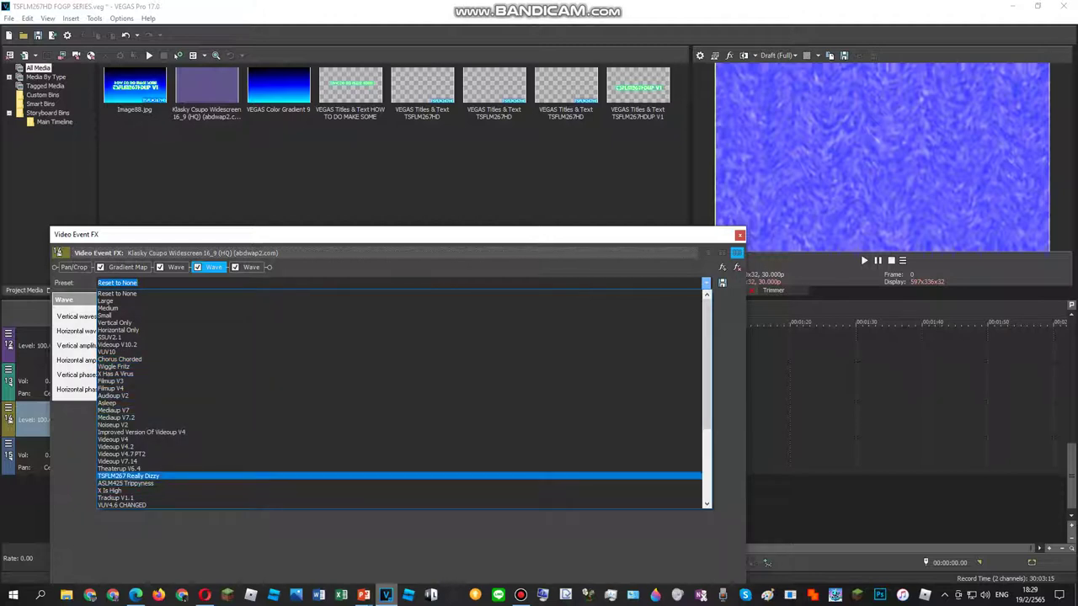
pyautogui.click(126, 483)
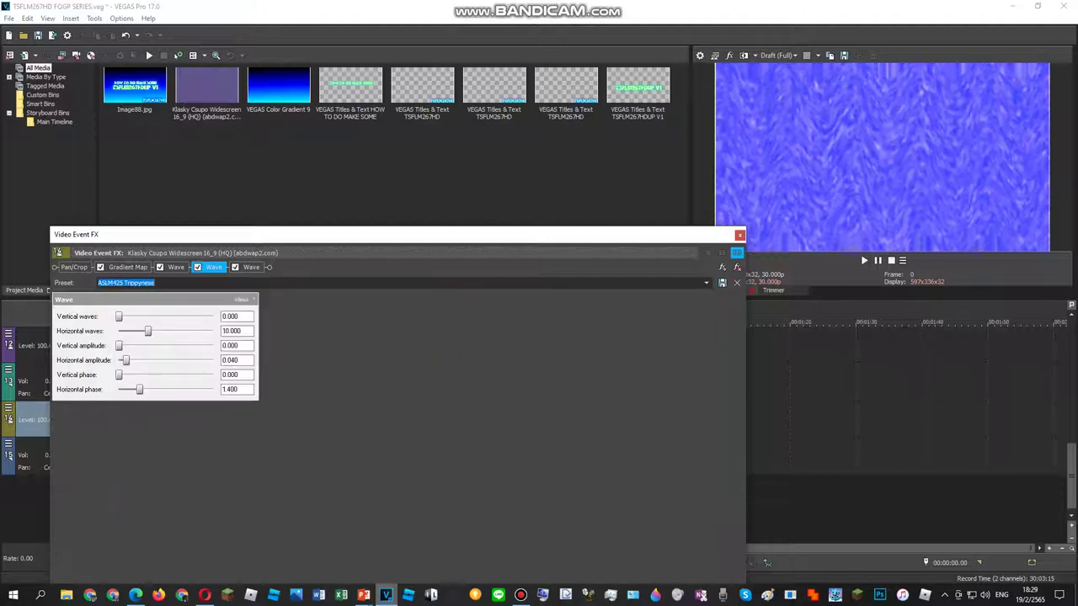
# Apply the "X Is High" preset to the third Wave effect
pyautogui.click(250, 266)
pyautogui.click(706, 283)
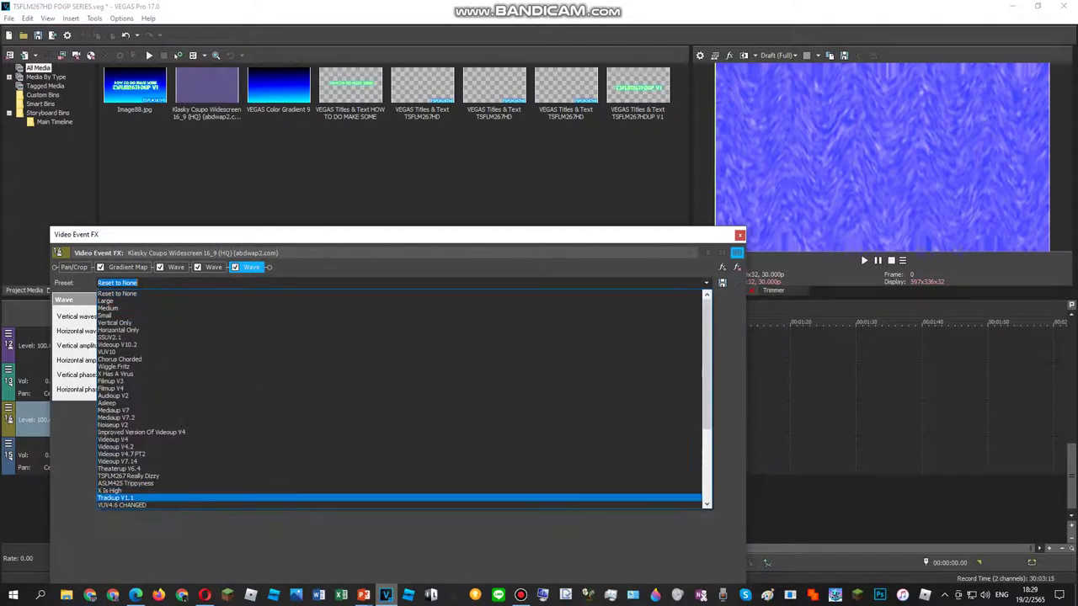
pyautogui.scroll(-6, 401, 497)
pyautogui.press('Up')
pyautogui.press('Up')
pyautogui.press('Up')
pyautogui.press('Up')
pyautogui.press('Up')
pyautogui.press('Up')
pyautogui.press('Up')
pyautogui.press('Up')
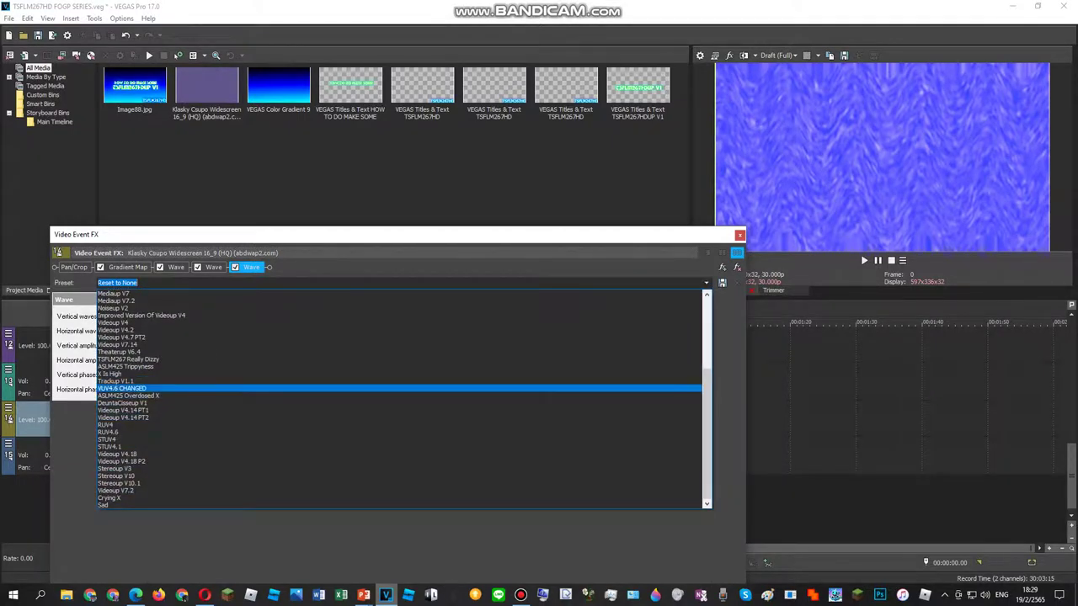
pyautogui.press('Down')
pyautogui.press('Return')
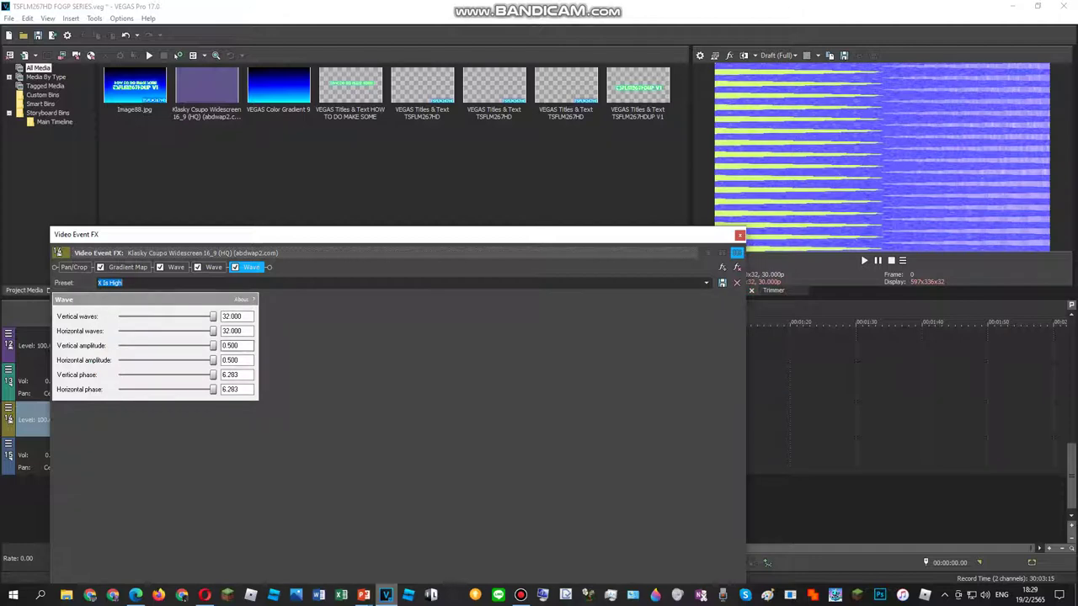
# Skip through the tutorial to its first Wave settings, and compare them with the Gradient Map and Wave effects in VEGAS Pro
pyautogui.hotkey('alt', 'Tab')
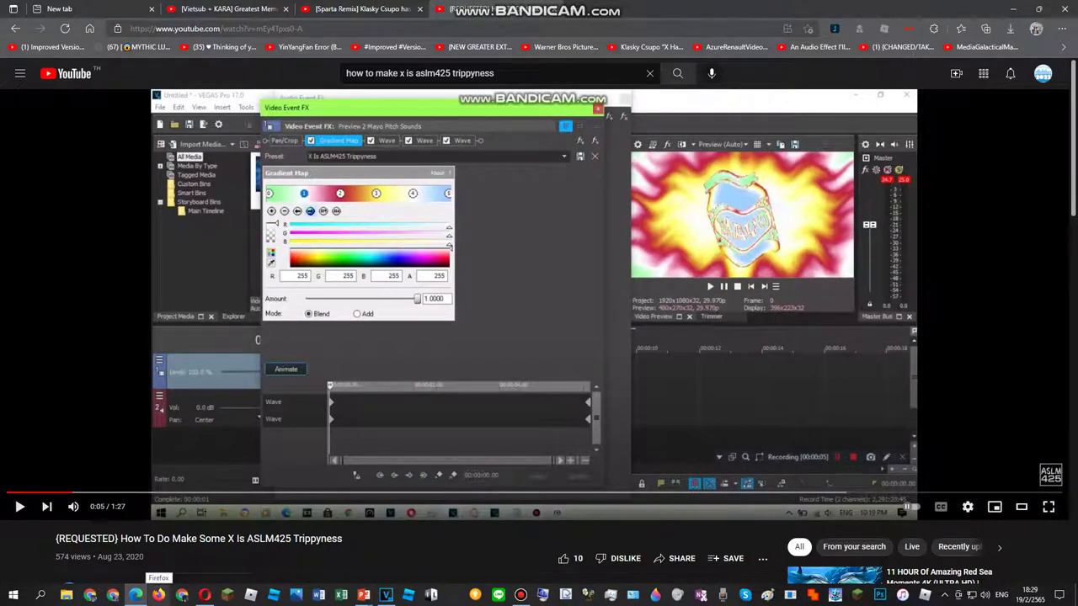
pyautogui.press('Right')
pyautogui.press('Right')
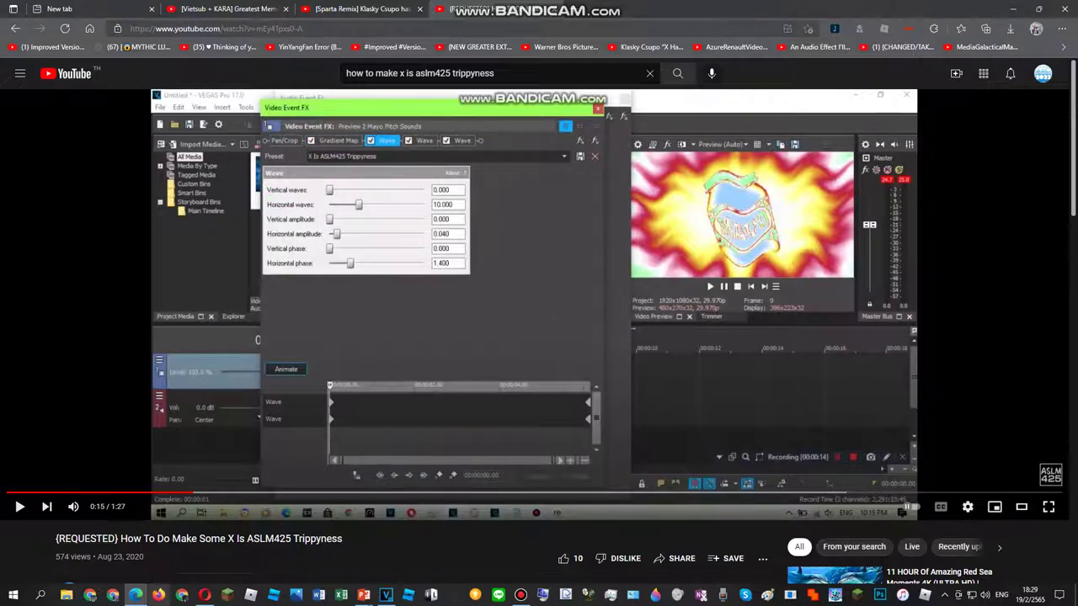
pyautogui.click(386, 594)
pyautogui.click(174, 267)
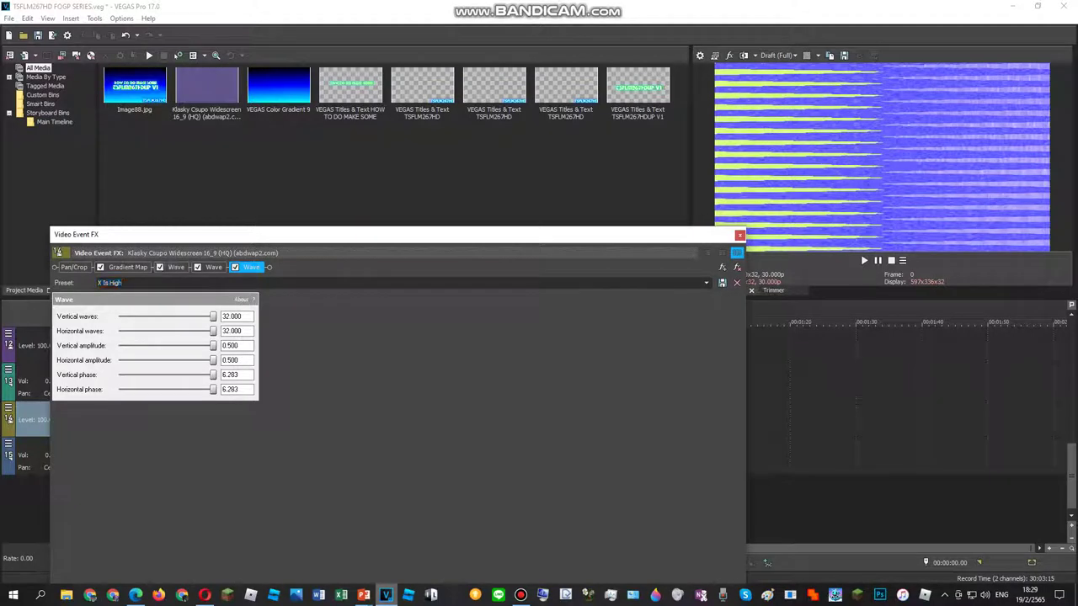
pyautogui.click(127, 267)
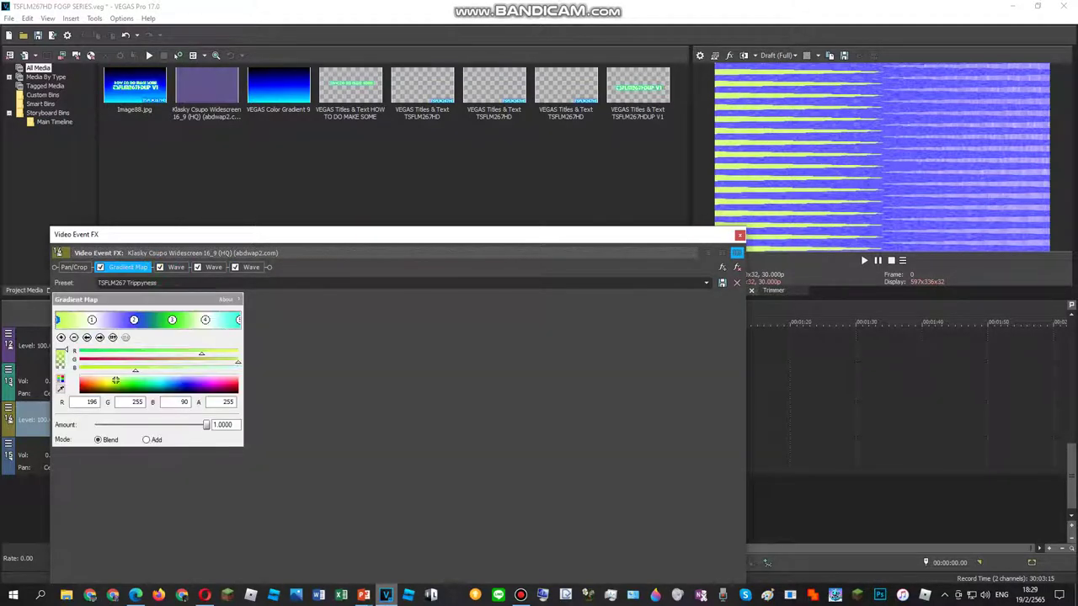
pyautogui.click(174, 267)
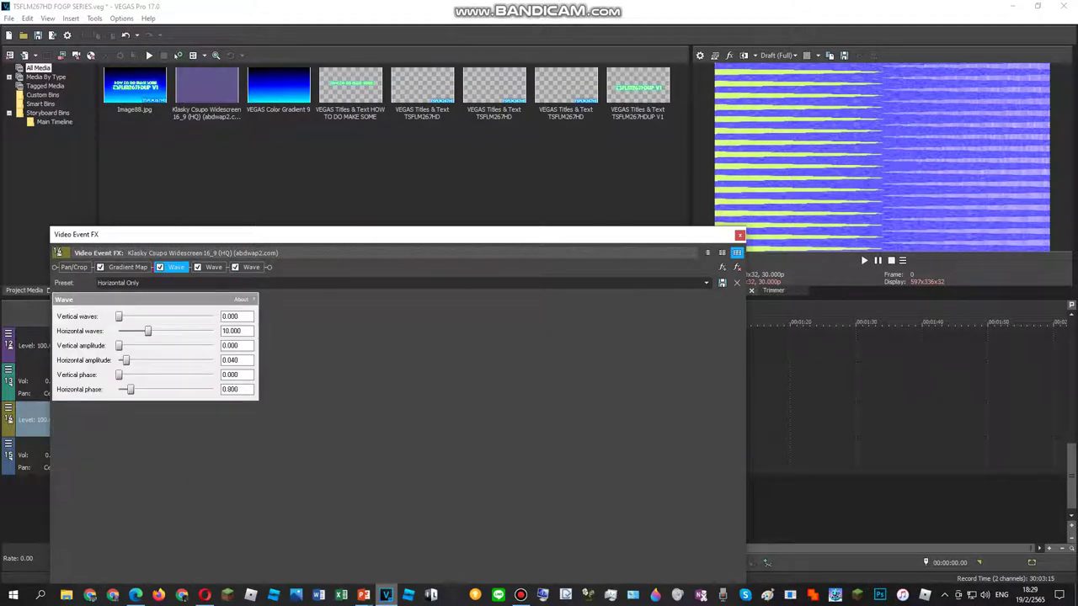
pyautogui.click(212, 267)
pyautogui.click(213, 267)
# Switch back to the browser tutorial and skip ahead to the second Wave effect's settings
pyautogui.click(136, 594)
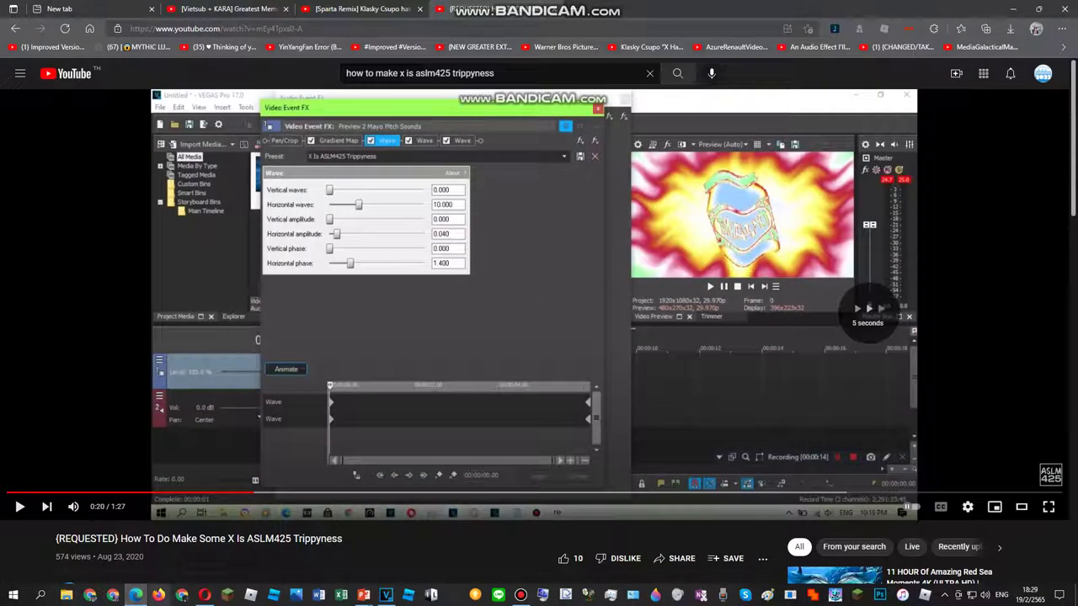
pyautogui.press('Right')
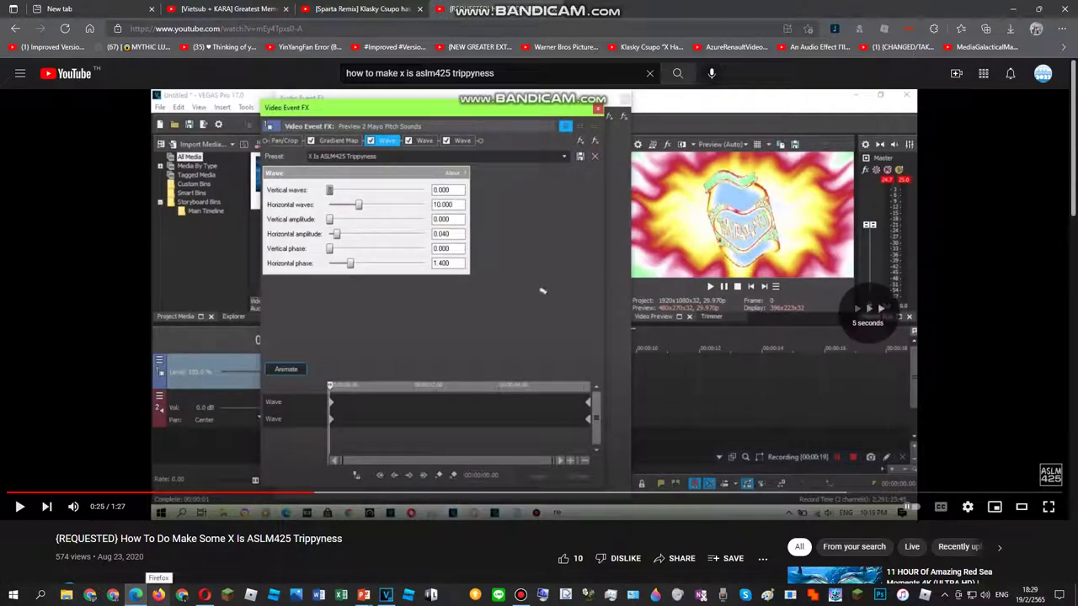
pyautogui.press('Right')
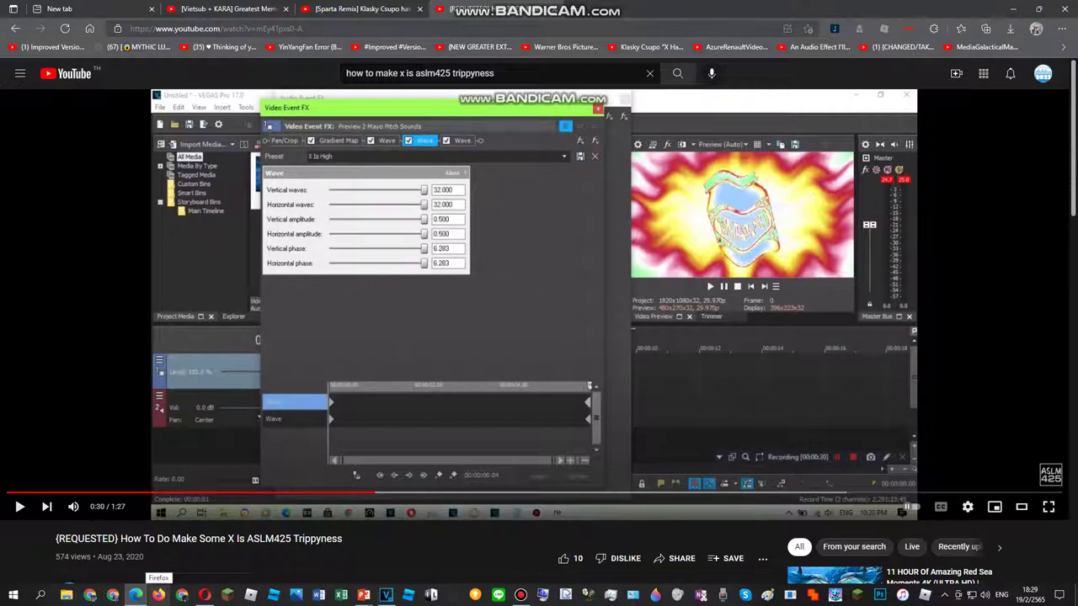
# Switch back to VEGAS Pro and browse the presets available for the third Wave effect
pyautogui.click(137, 594)
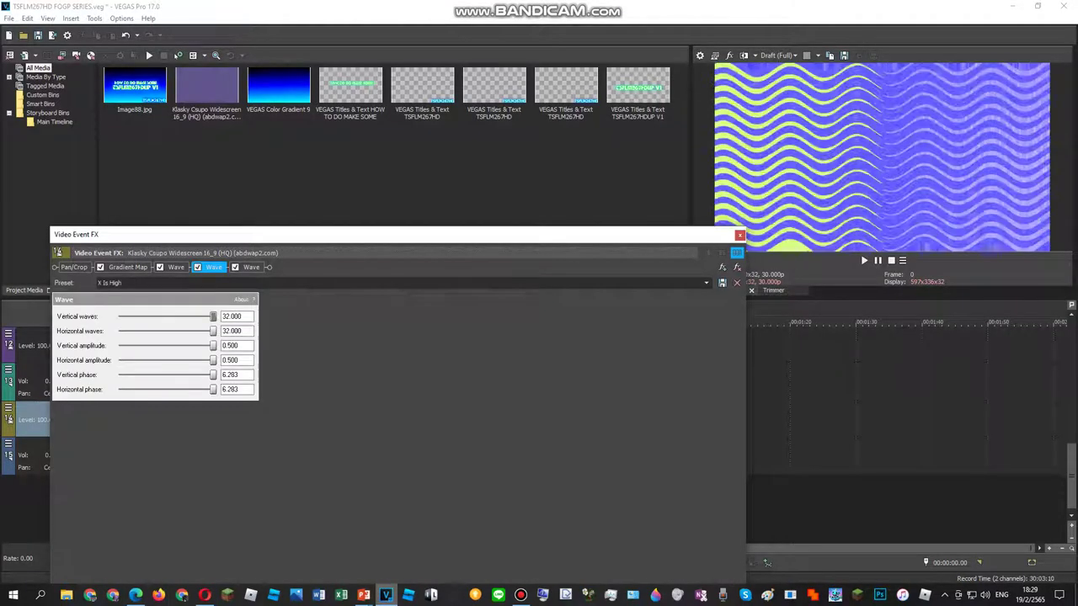
pyautogui.click(251, 267)
pyautogui.click(705, 283)
pyautogui.press('Down')
pyautogui.press('Down')
pyautogui.press('Down')
pyautogui.press('Down')
pyautogui.press('Down')
pyautogui.press('Down')
pyautogui.press('Down')
pyautogui.press('Down')
pyautogui.press('Down')
pyautogui.press('Down')
pyautogui.press('Down')
pyautogui.press('Down')
pyautogui.press('Down')
pyautogui.press('Down')
pyautogui.press('Down')
pyautogui.press('Down')
pyautogui.press('Down')
pyautogui.press('Down')
pyautogui.press('Down')
pyautogui.press('Down')
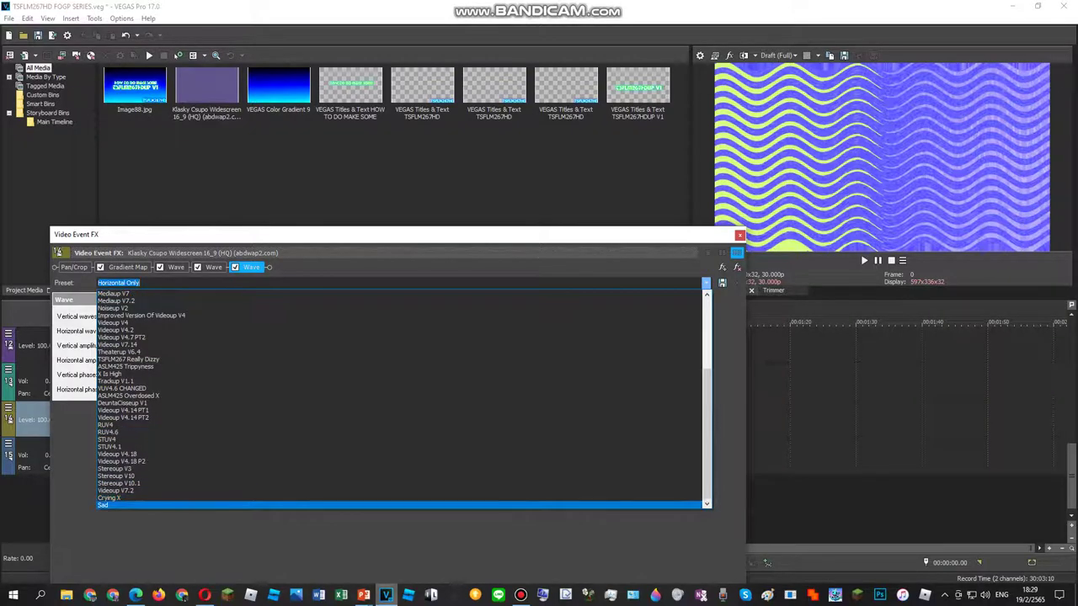
pyautogui.press('Up')
pyautogui.press('Up')
pyautogui.press('Up')
pyautogui.press('Up')
pyautogui.press('Up')
pyautogui.press('Up')
pyautogui.press('Up')
pyautogui.press('Up')
pyautogui.press('Up')
pyautogui.press('Up')
pyautogui.press('Up')
pyautogui.press('Up')
pyautogui.press('Up')
pyautogui.press('Up')
pyautogui.press('Up')
pyautogui.press('Up')
pyautogui.press('Up')
pyautogui.press('Up')
pyautogui.press('Up')
pyautogui.press('Up')
pyautogui.press('Escape')
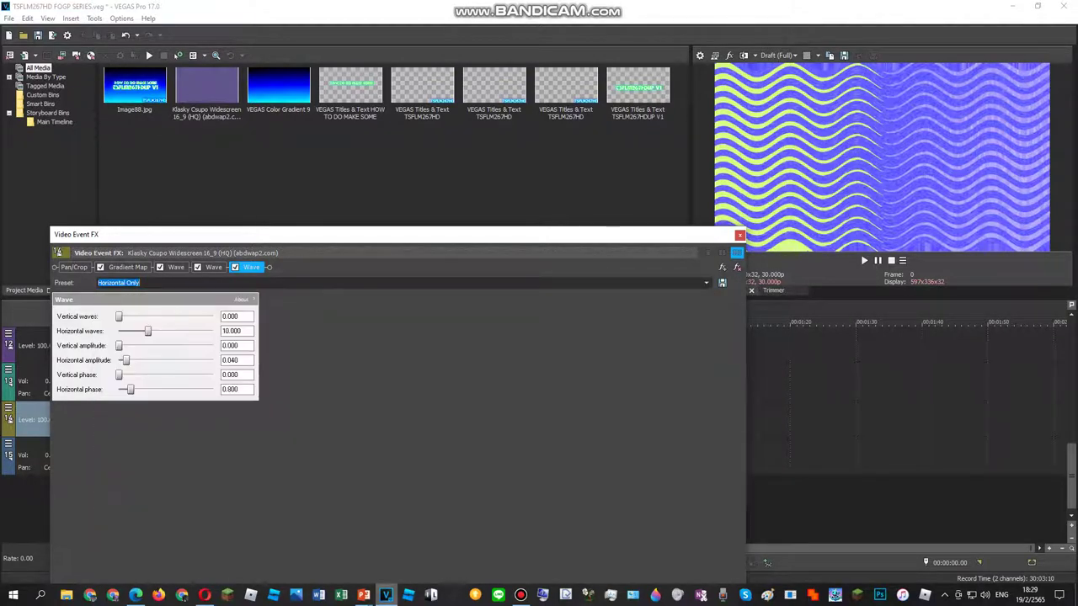
# Move the effects window higher and turn on keyframe animation for the second and third Wave effects
pyautogui.moveTo(252, 235); pyautogui.dragTo(226, 96)
pyautogui.click(48, 459)
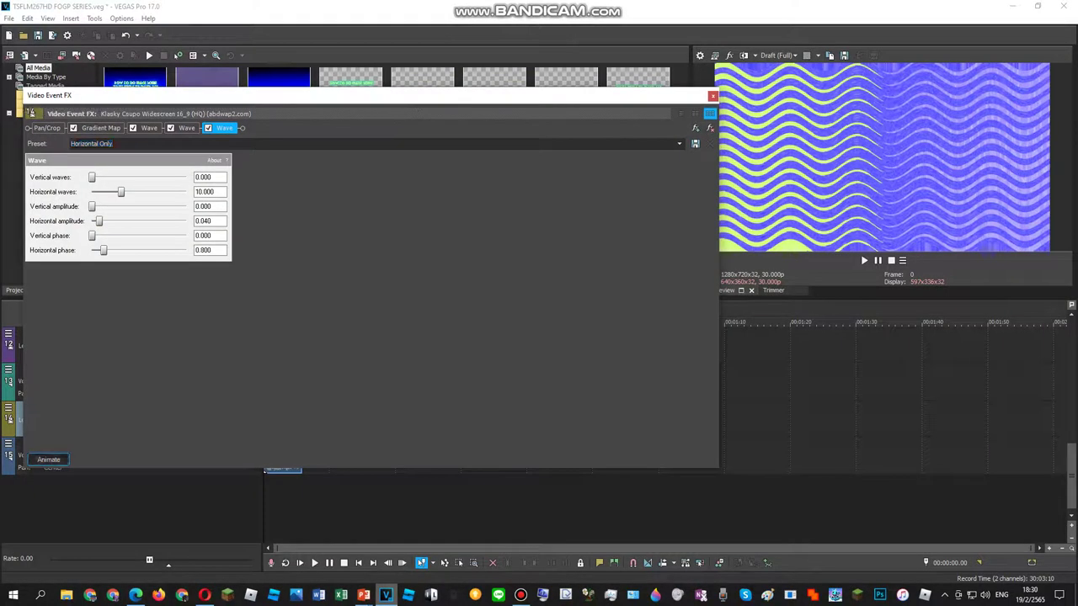
pyautogui.click(186, 128)
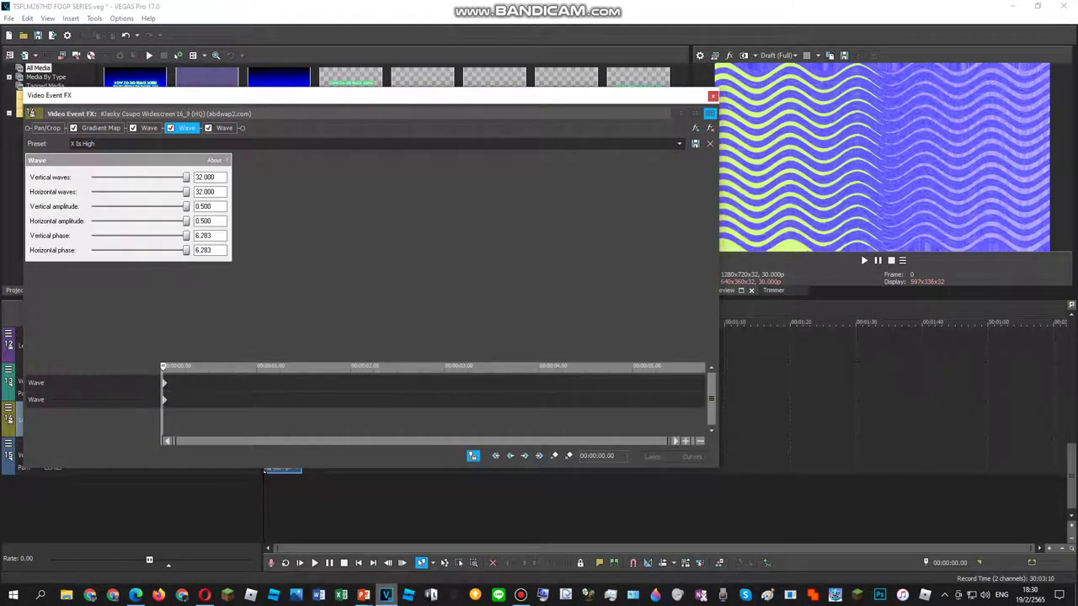
# Try the second and third Wave effects' starting keyframes at the clip's end, and return both to the start
pyautogui.click(165, 384)
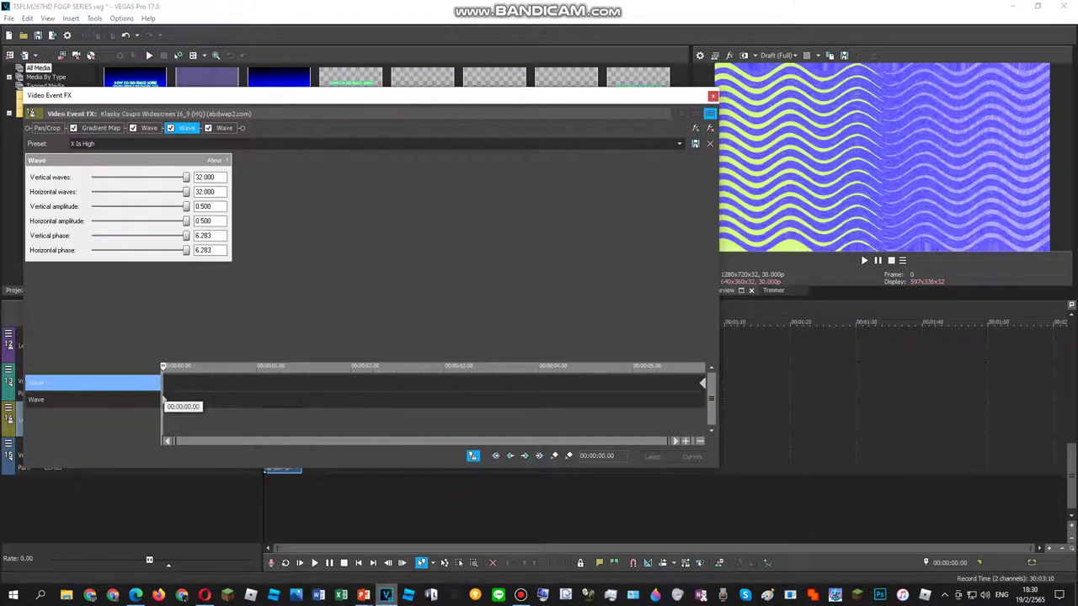
pyautogui.click(180, 400)
pyautogui.click(165, 384)
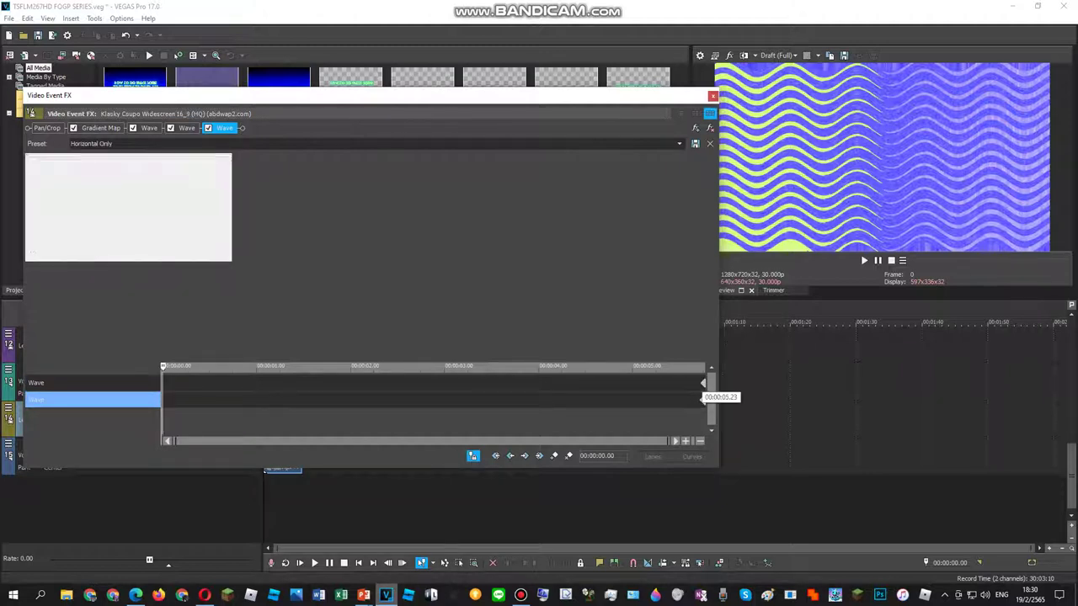
pyautogui.click(165, 399)
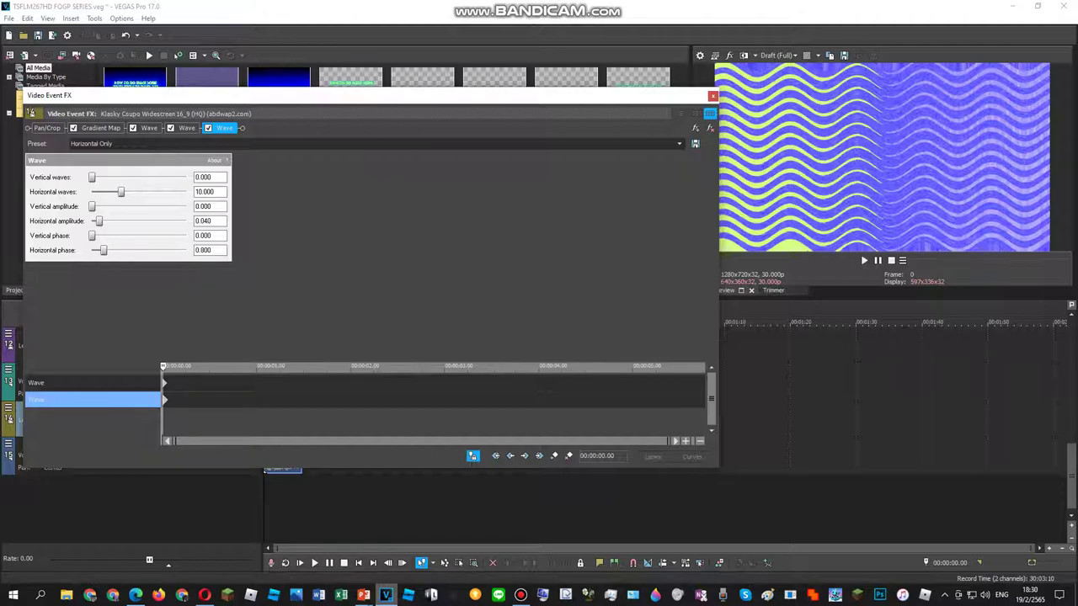
# Add a keyframe at the clip's end for both the second and the third Wave effects
pyautogui.doubleClick(702, 383)
pyautogui.click(702, 400)
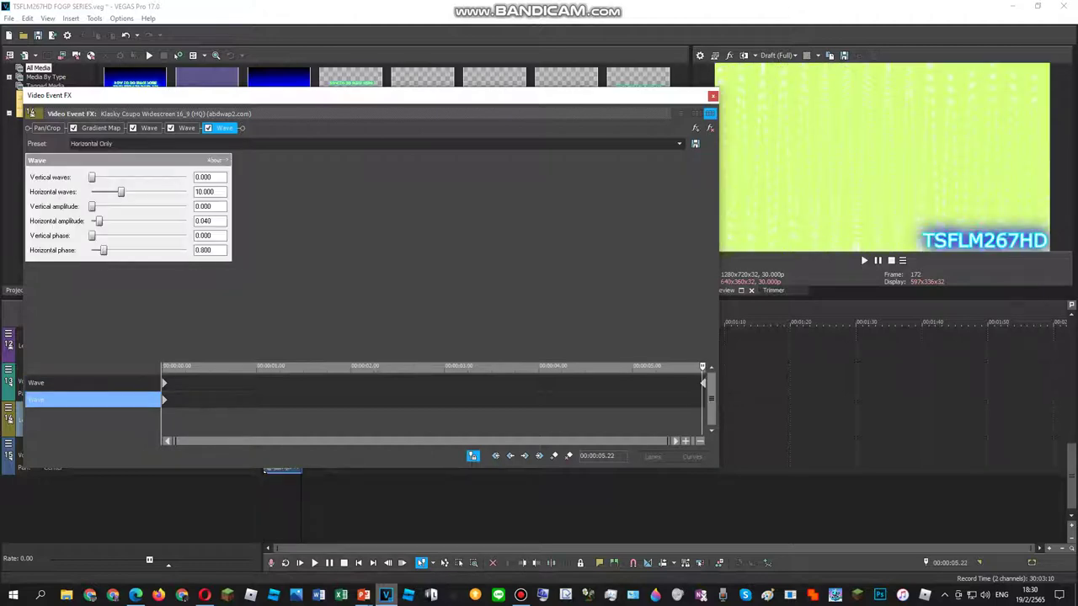
pyautogui.doubleClick(702, 400)
# Select the full length of the Klasky Csupo clip as the loop region on the main timeline
pyautogui.click(336, 501)
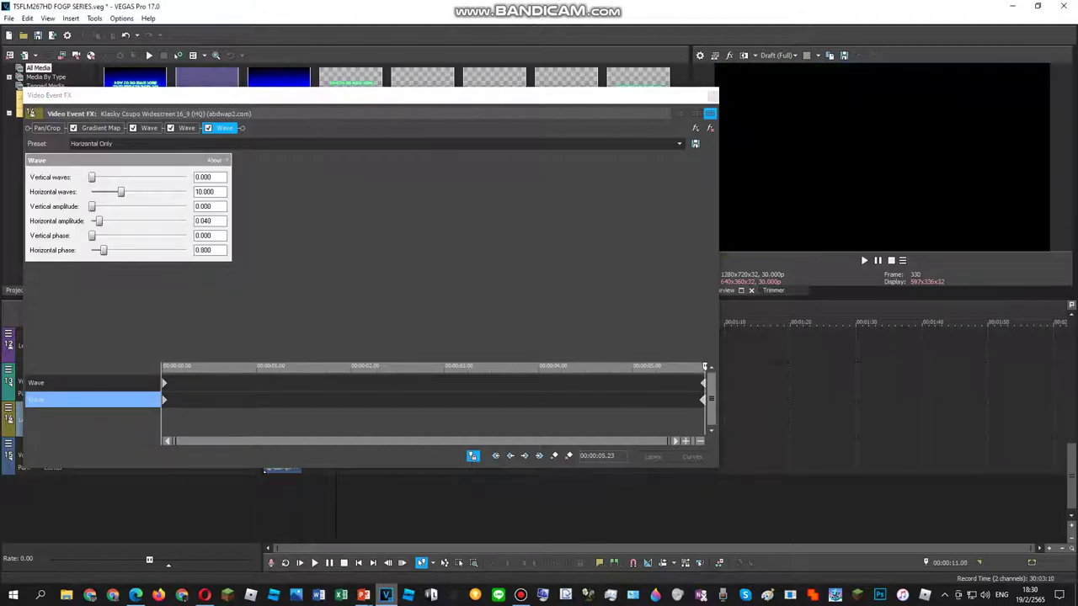
pyautogui.doubleClick(283, 470)
pyautogui.scroll(4, 283, 470)
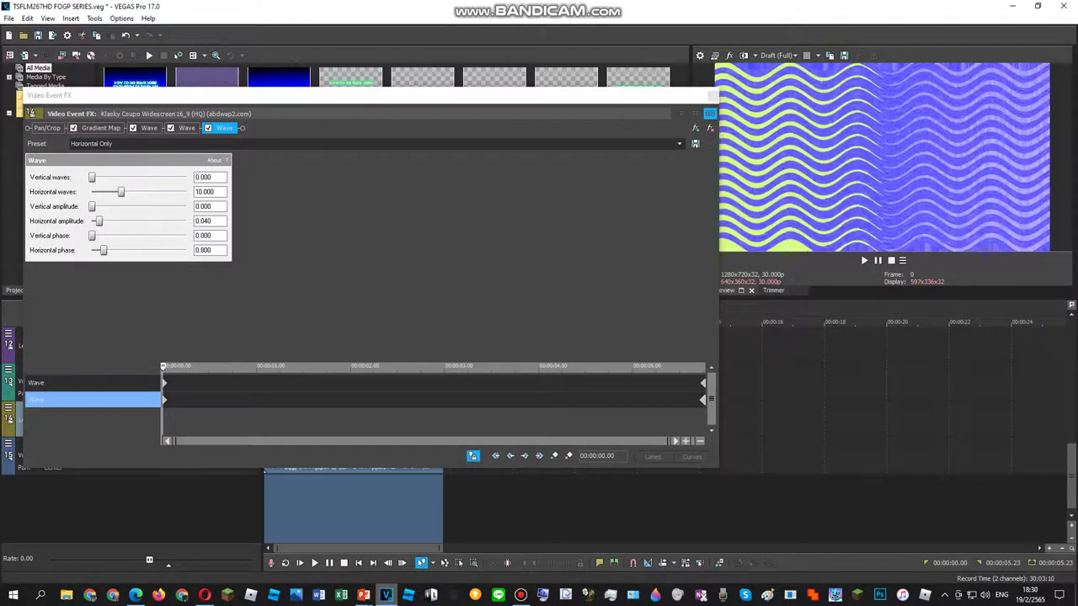
# Try moving the second Wave effect's starting keyframe to about 4 seconds, and move it back to the start
pyautogui.moveTo(161, 418); pyautogui.dragTo(626, 418)
pyautogui.moveTo(509, 383); pyautogui.dragTo(470, 383)
pyautogui.click(461, 383)
pyautogui.moveTo(165, 383); pyautogui.dragTo(547, 383)
pyautogui.click(691, 400)
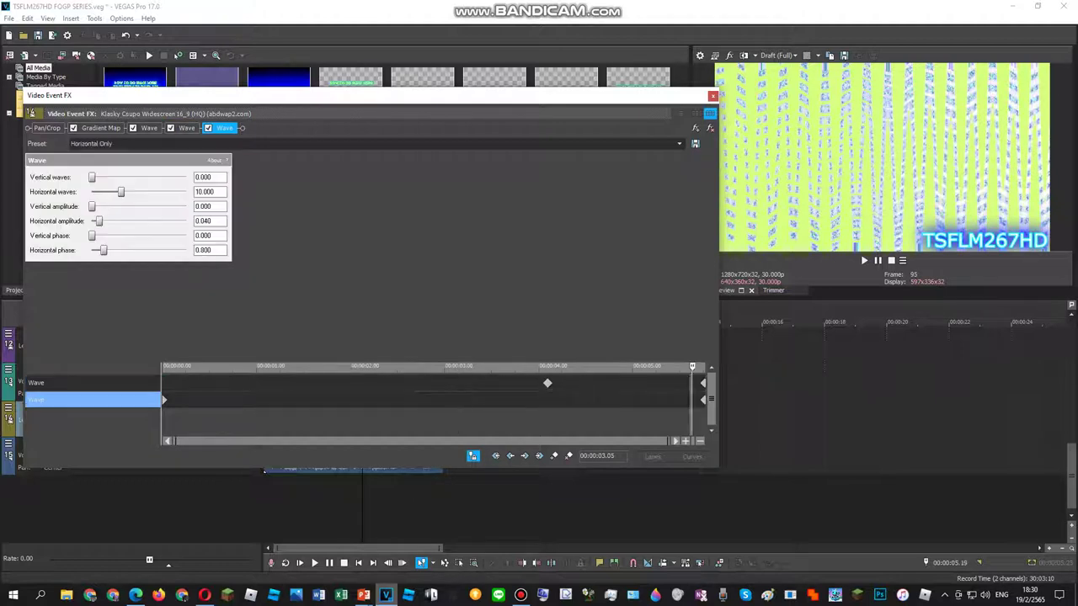
pyautogui.click(675, 383)
pyautogui.moveTo(703, 383)
pyautogui.mouseDown()
pyautogui.moveTo(636, 383)
pyautogui.moveTo(745, 385)
pyautogui.moveTo(701, 385)
pyautogui.mouseUp()
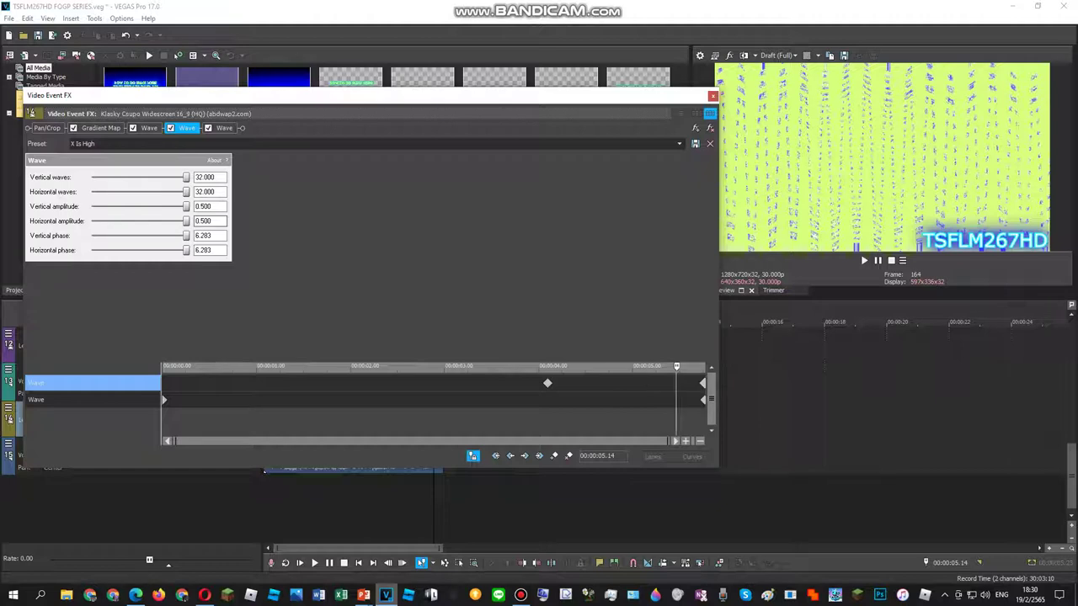
pyautogui.moveTo(547, 383); pyautogui.dragTo(164, 385)
# Delete the end keyframes of the third and second Wave effects, and try another second Wave keyframe at 00:00:02.29
pyautogui.click(703, 400)
pyautogui.press('Delete')
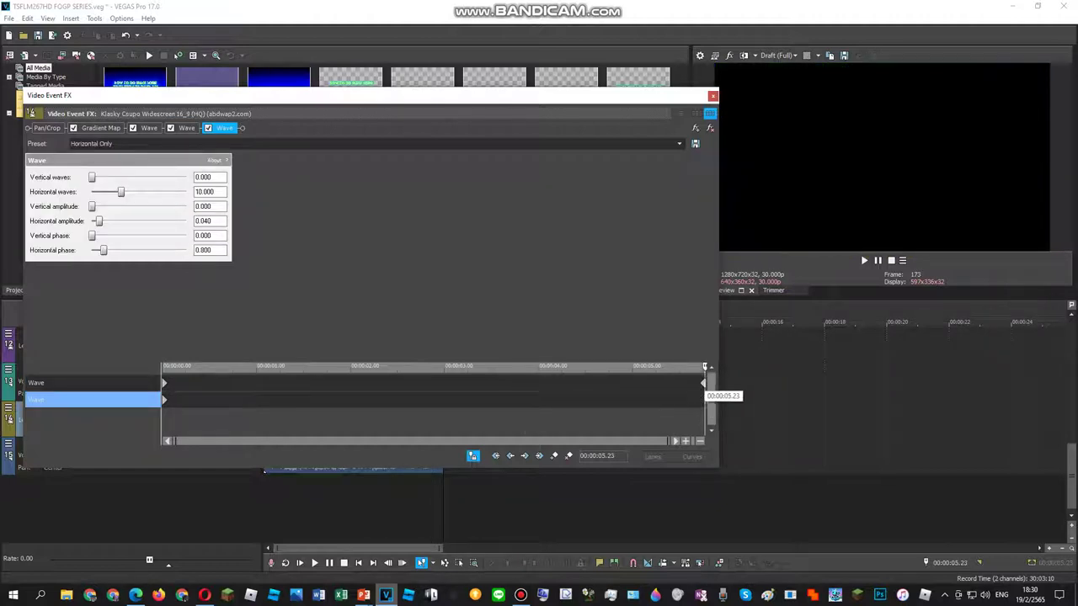
pyautogui.click(703, 383)
pyautogui.press('Delete')
pyautogui.moveTo(703, 383)
pyautogui.mouseDown()
pyautogui.moveTo(621, 384)
pyautogui.moveTo(705, 383)
pyautogui.mouseUp()
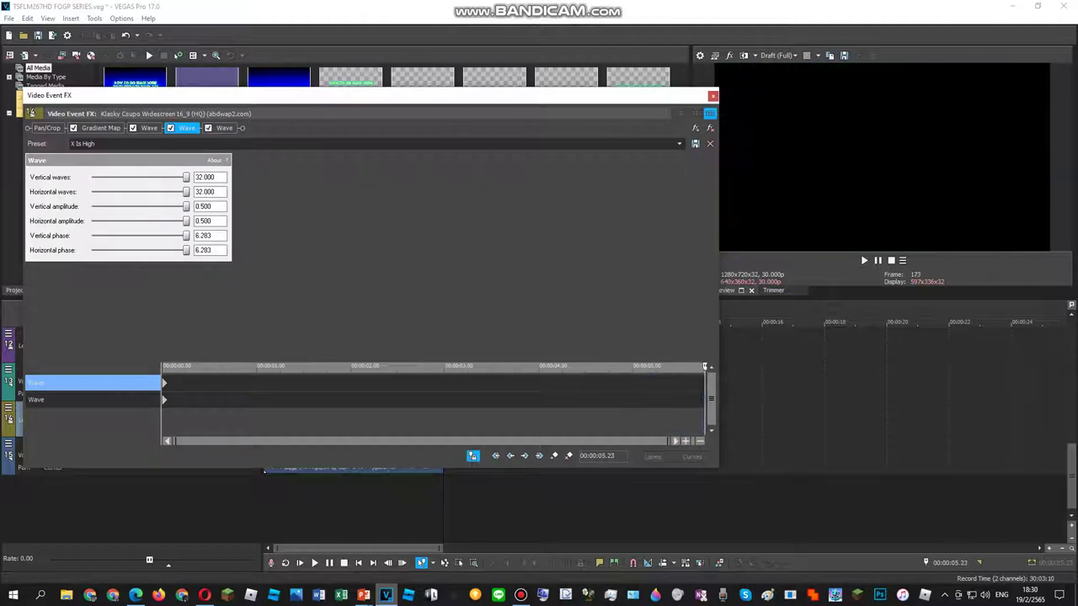
pyautogui.doubleClick(440, 383)
pyautogui.click(440, 383)
pyautogui.press('Delete')
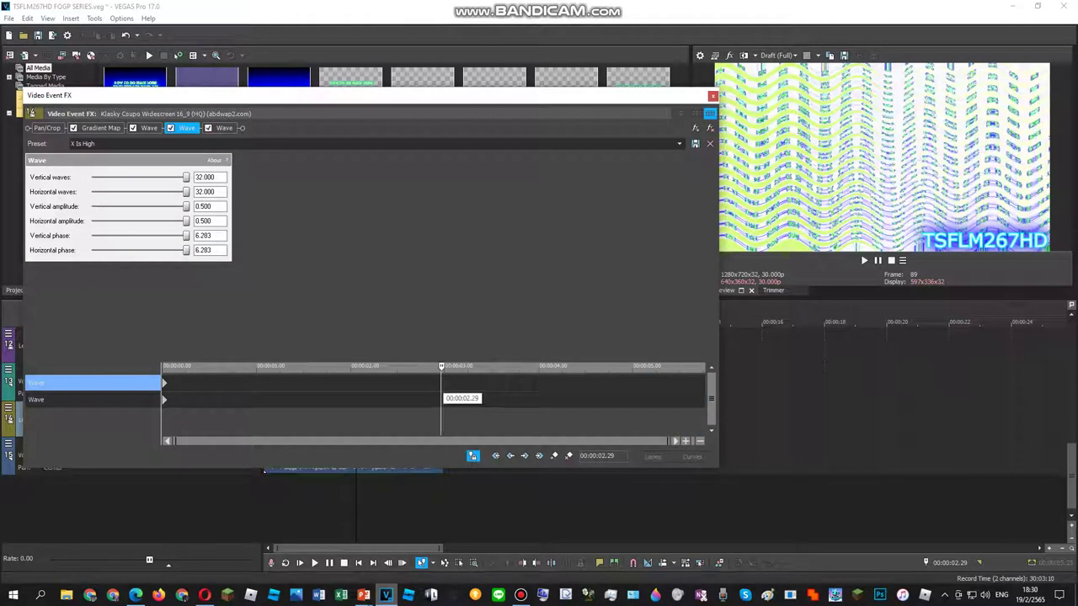
# Try an end keyframe with all six parameters at 0 for the second Wave effect, and delete it
pyautogui.moveTo(440, 384); pyautogui.dragTo(705, 384)
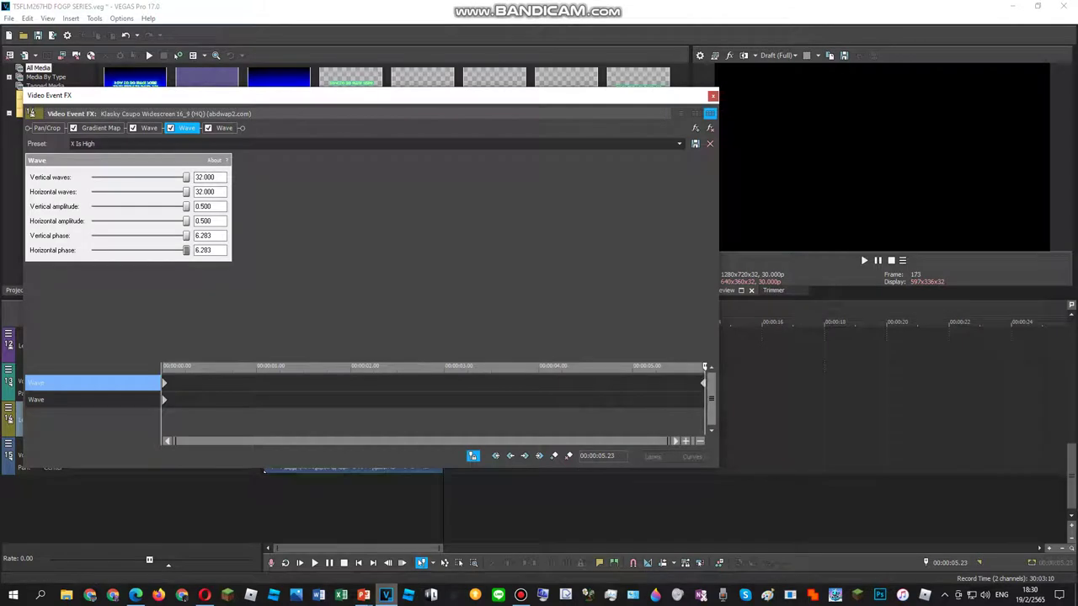
pyautogui.moveTo(186, 235); pyautogui.dragTo(92, 235)
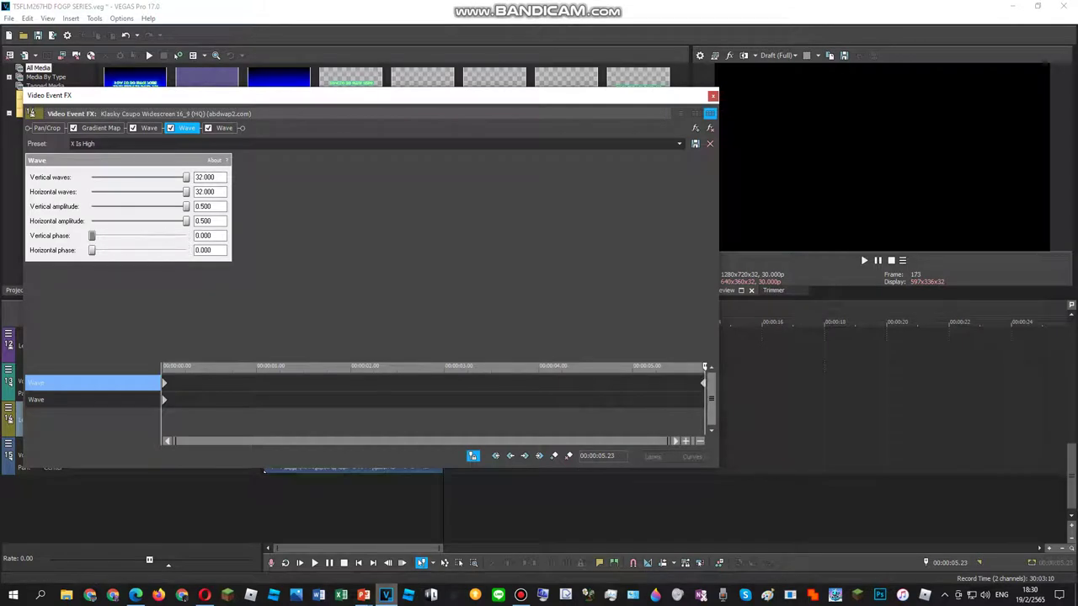
pyautogui.moveTo(186, 220); pyautogui.dragTo(92, 220)
pyautogui.moveTo(186, 206); pyautogui.dragTo(93, 191)
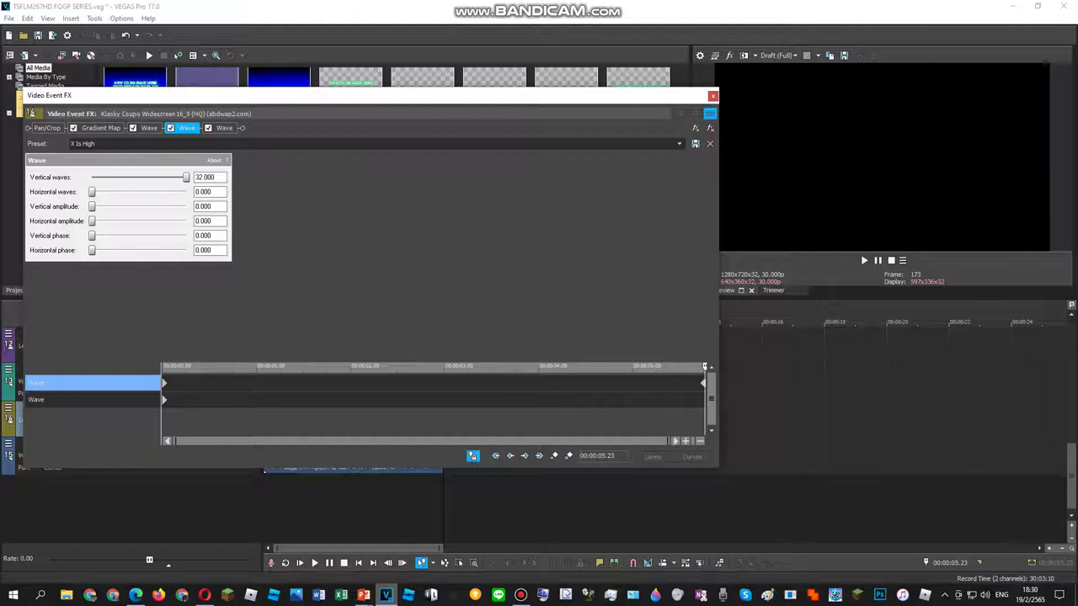
pyautogui.moveTo(186, 176); pyautogui.dragTo(92, 177)
pyautogui.moveTo(703, 383); pyautogui.dragTo(619, 383)
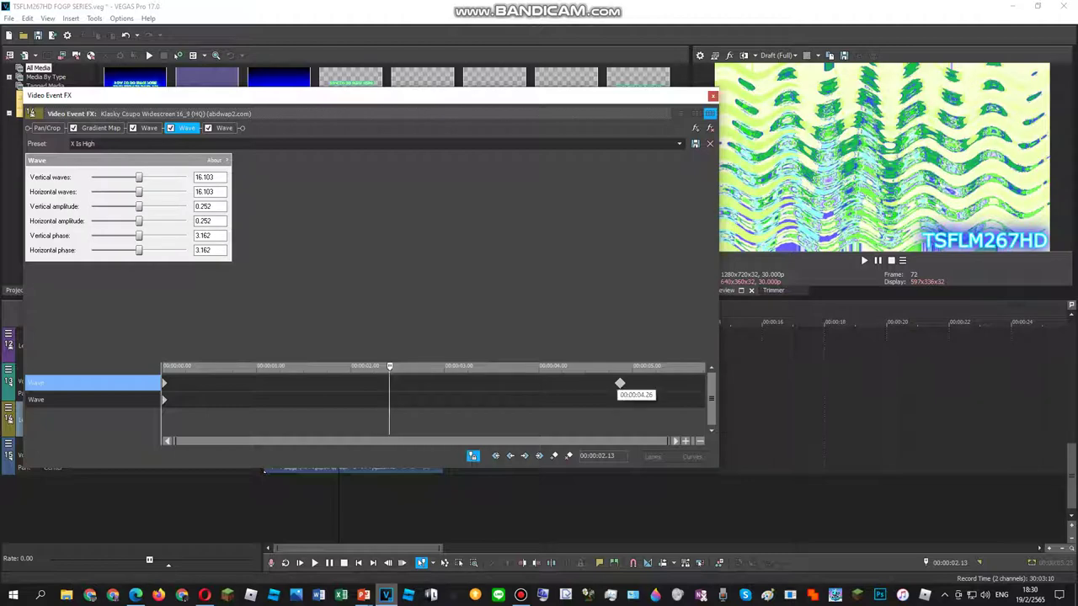
pyautogui.click(620, 383)
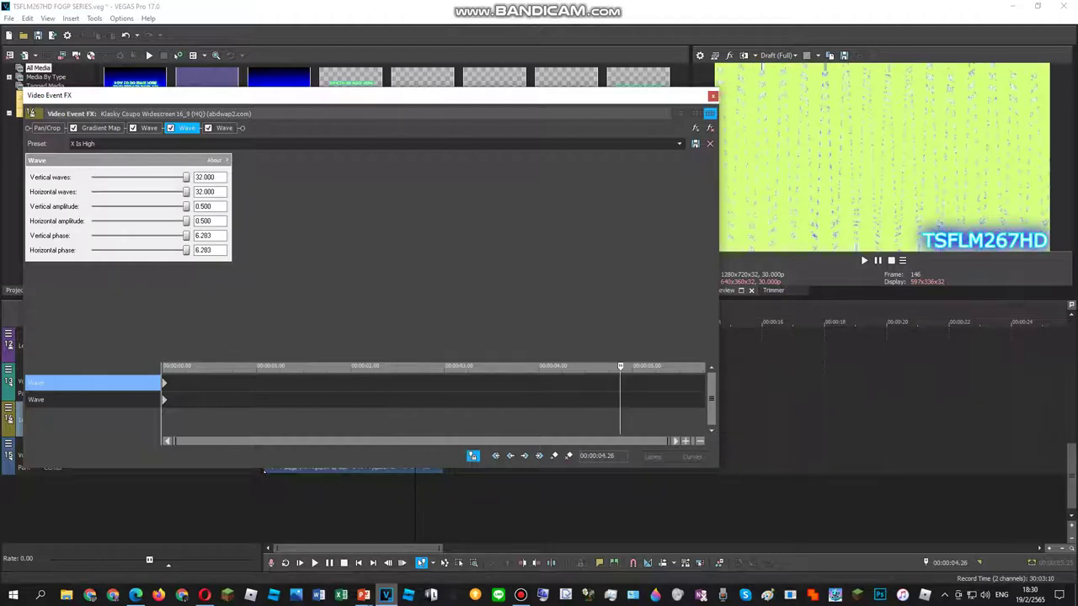
# Move the starting keyframes of the second and third Wave effects to the clip's end at 00:00:05.23
pyautogui.moveTo(165, 383); pyautogui.dragTo(488, 383)
pyautogui.moveTo(706, 400); pyautogui.dragTo(624, 400)
pyautogui.moveTo(488, 383); pyautogui.dragTo(769, 389)
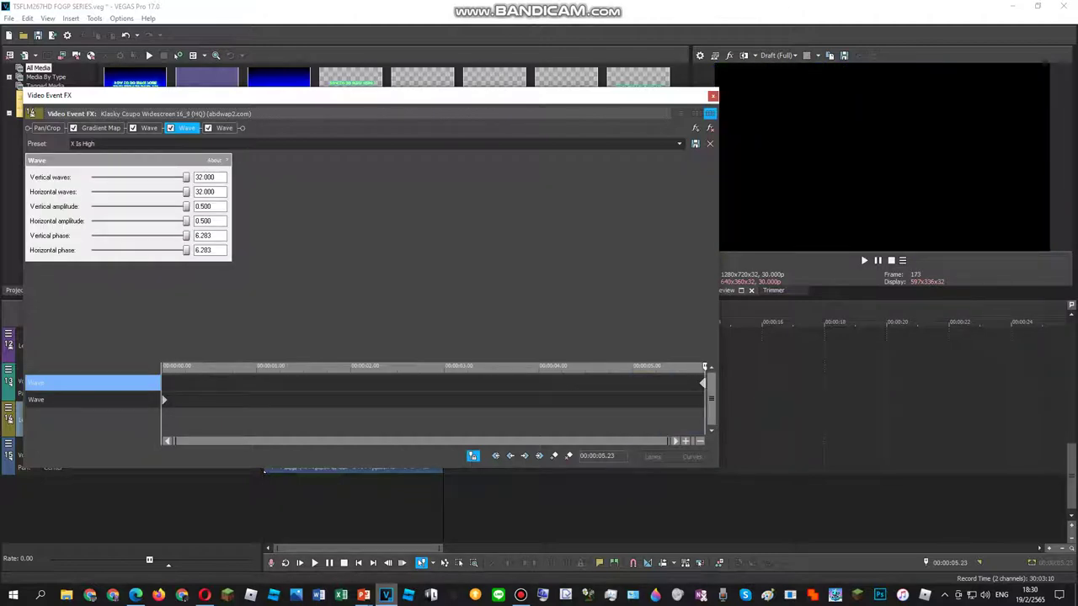
pyautogui.click(187, 383)
pyautogui.press('space')
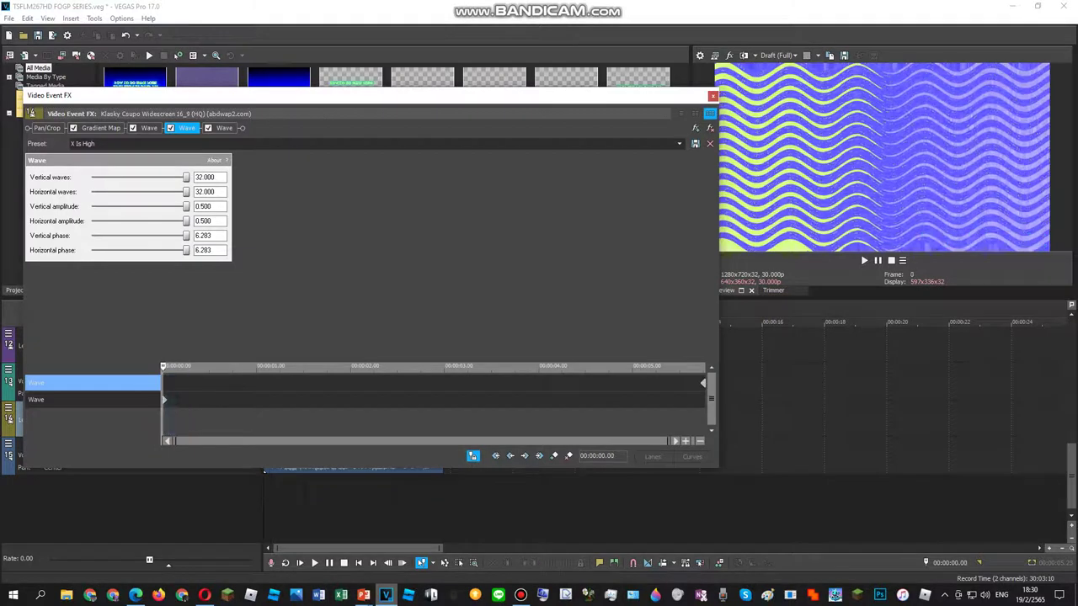
pyautogui.moveTo(165, 400); pyautogui.dragTo(705, 381)
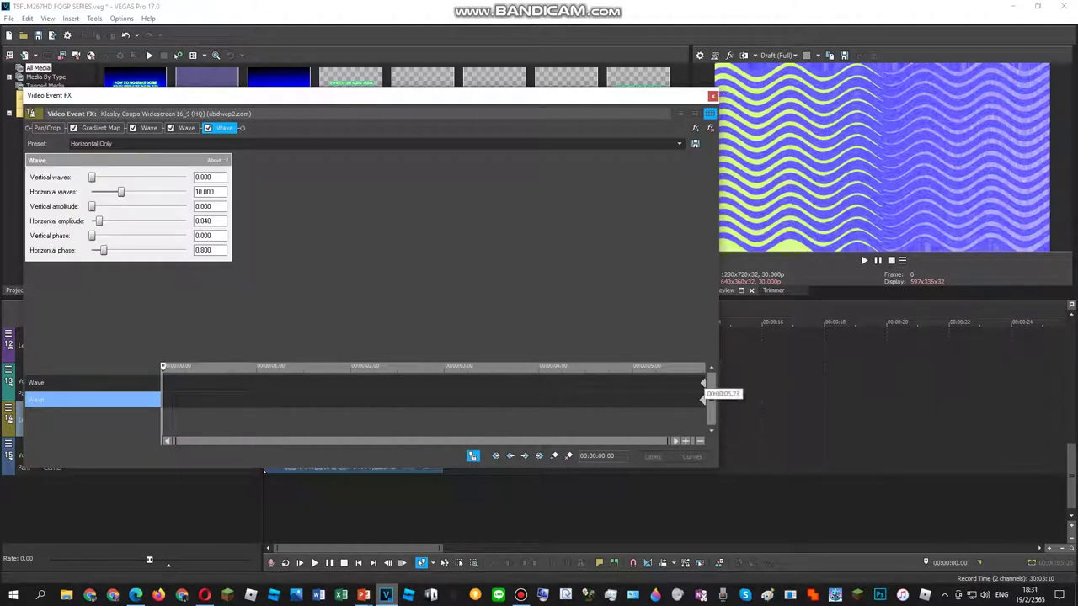
# Set all six parameters of the second Wave effect to 0 at the clip's start, and preview the animation
pyautogui.click(187, 128)
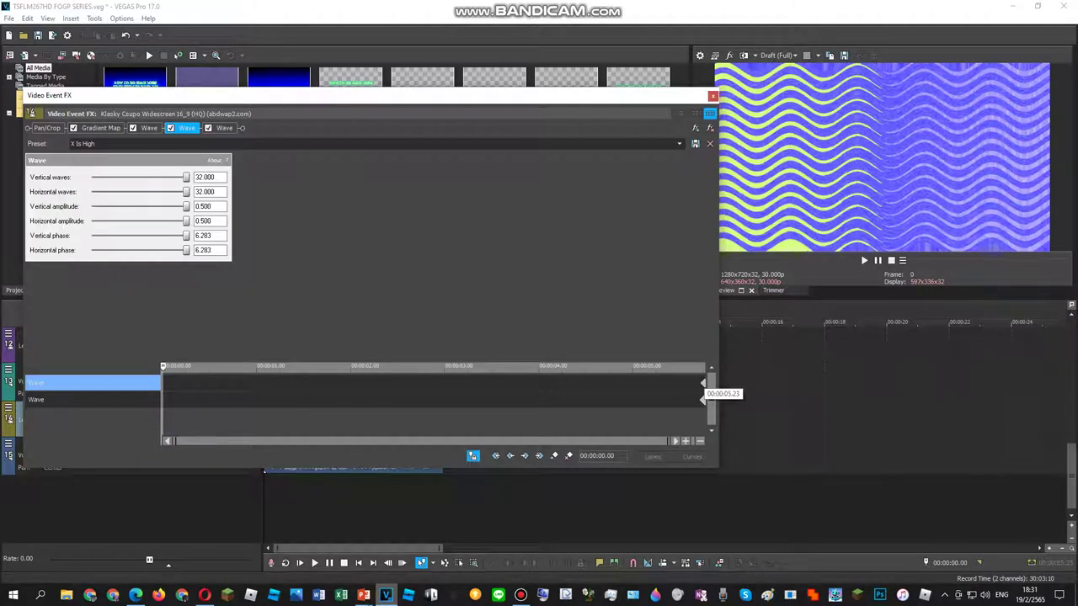
pyautogui.moveTo(186, 177); pyautogui.dragTo(92, 177)
pyautogui.moveTo(186, 191); pyautogui.dragTo(92, 191)
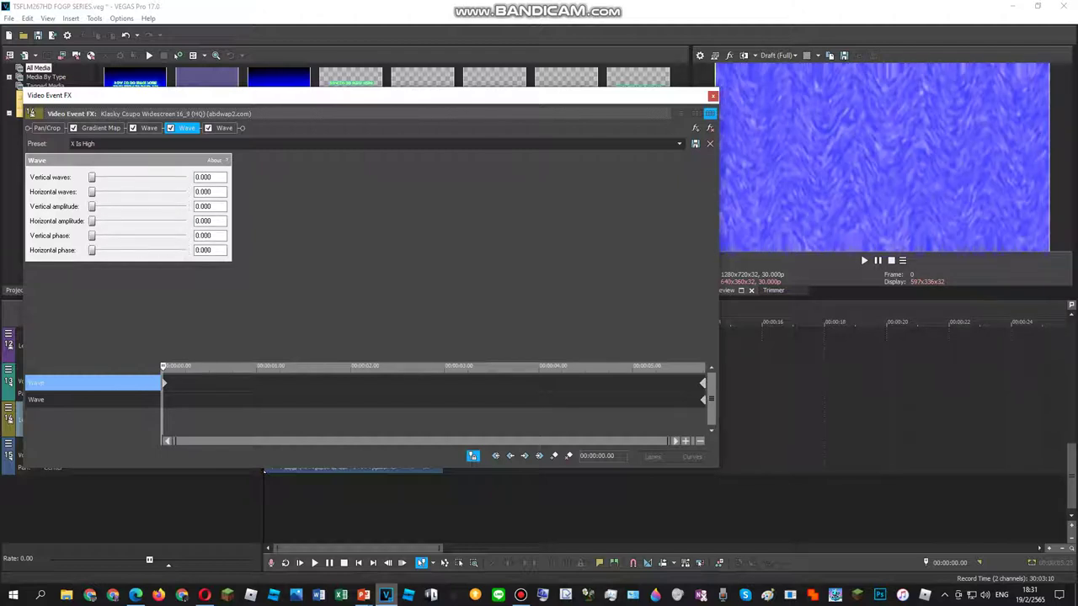
pyautogui.press('space')
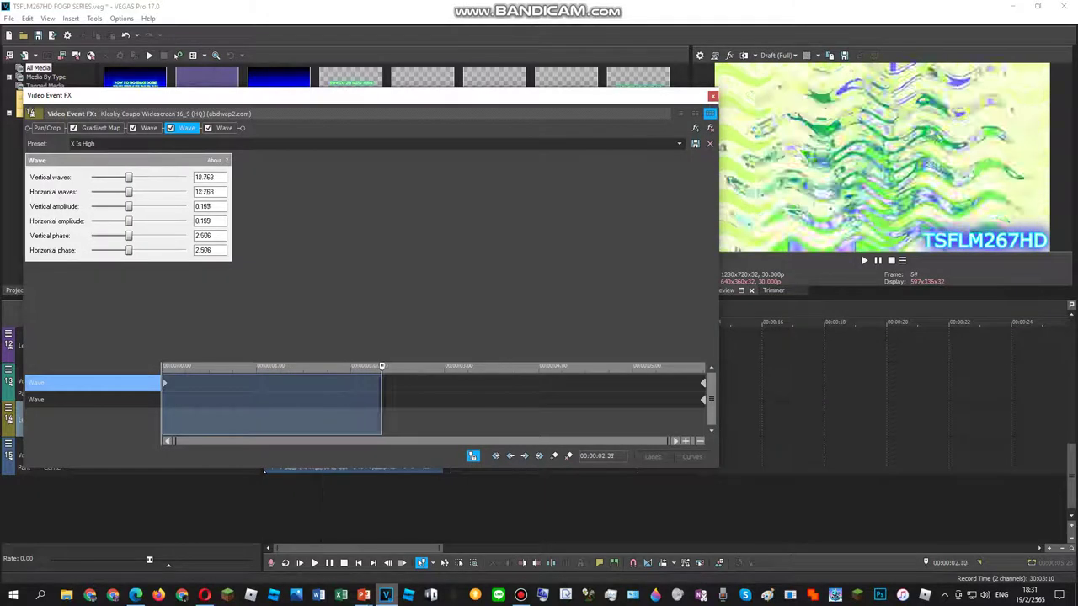
pyautogui.moveTo(381, 367); pyautogui.dragTo(163, 367)
pyautogui.press('l')
# Check the browser tutorial, return to VEGAS Pro and apply the "ASLM425 Trippyness" preset to the third Wave effect at the clip's start
pyautogui.click(224, 128)
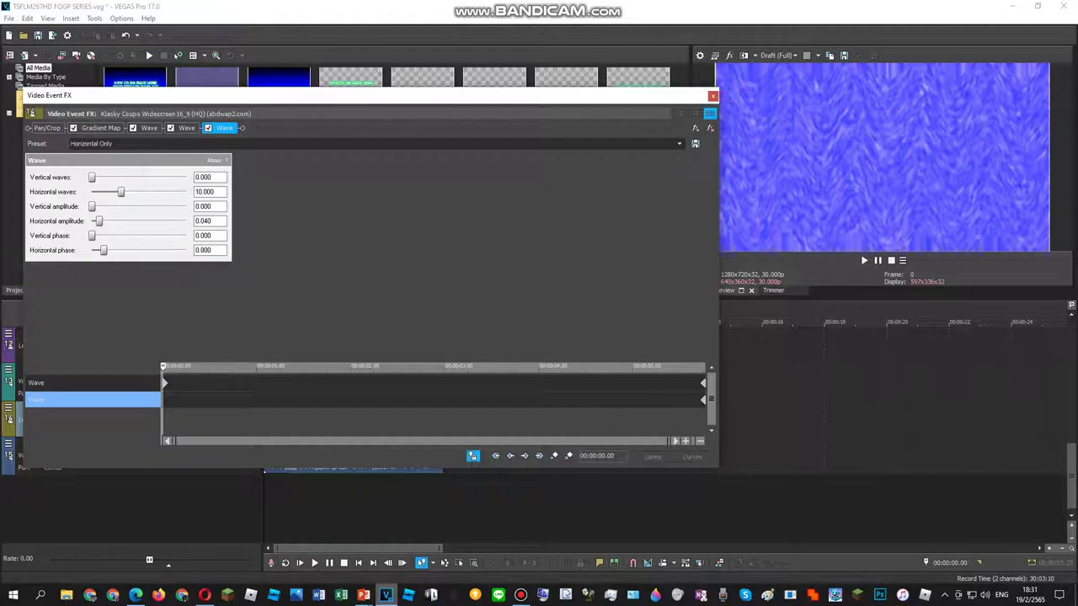
pyautogui.click(135, 595)
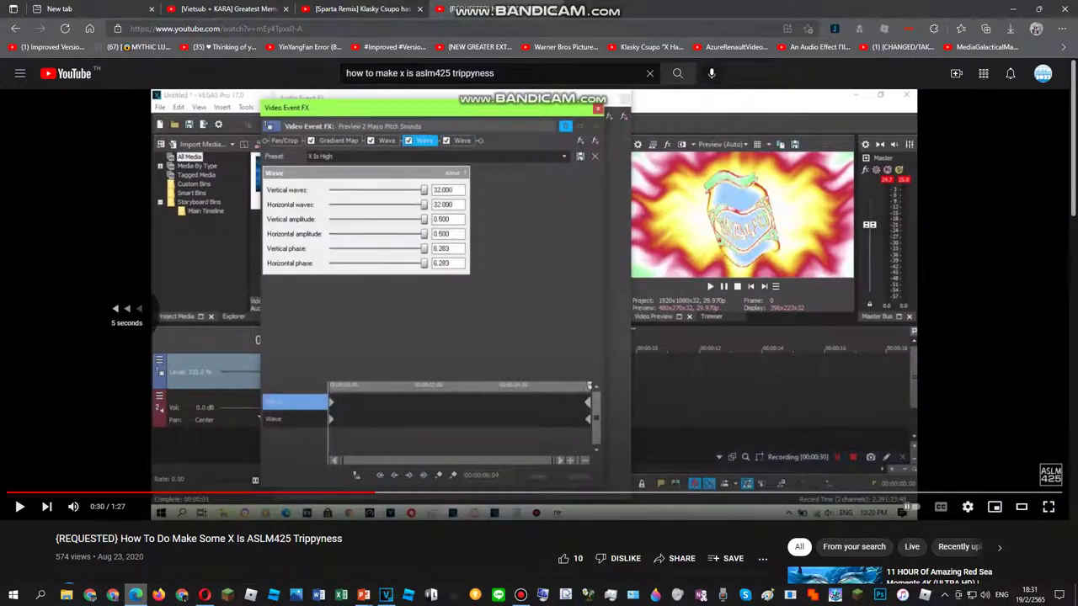
pyautogui.click(386, 595)
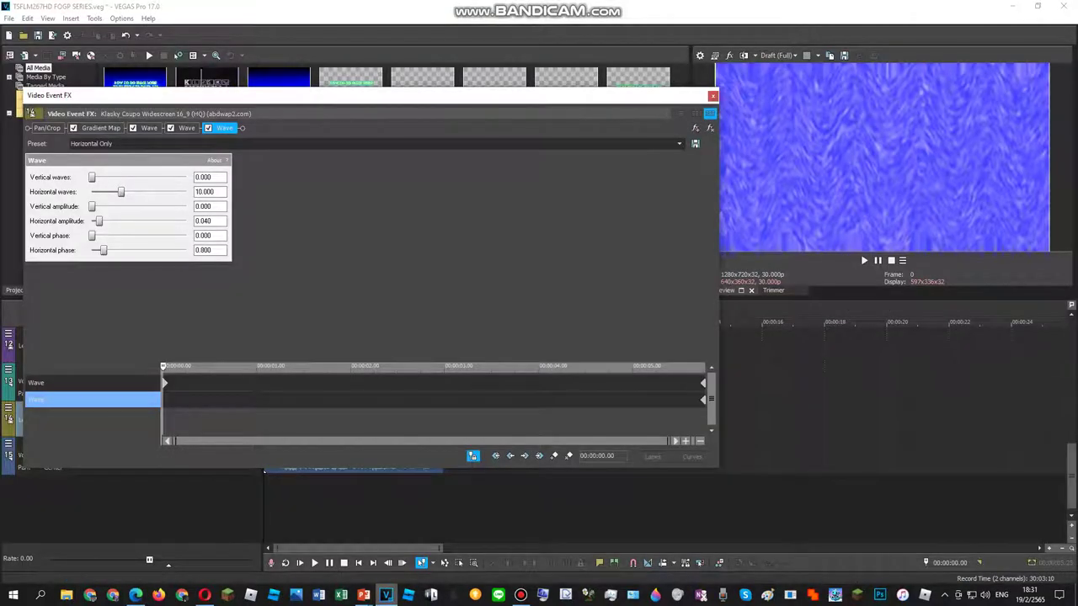
pyautogui.click(679, 144)
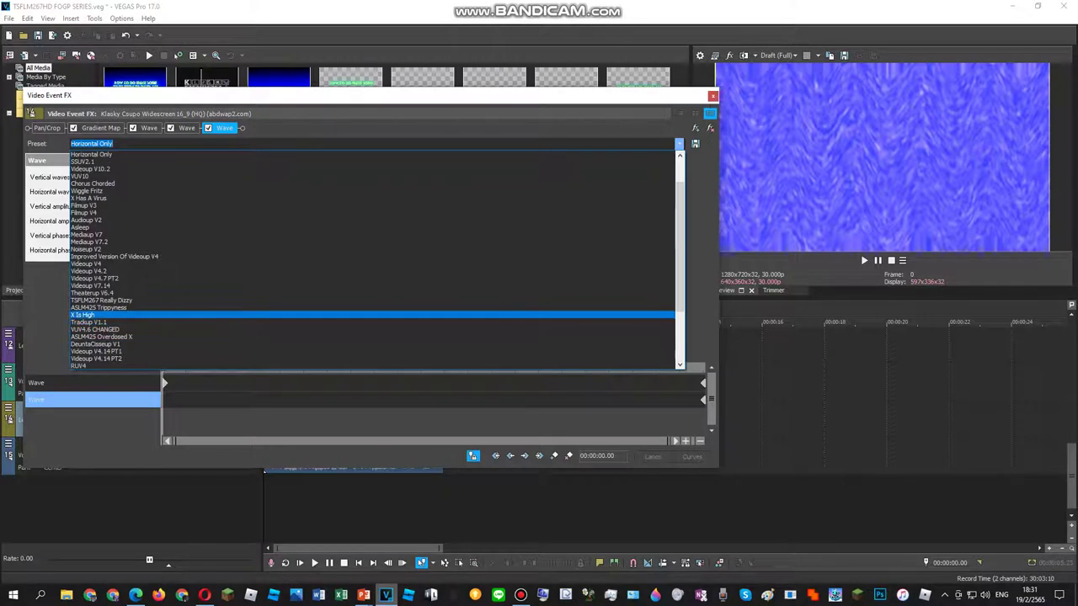
pyautogui.press('Return')
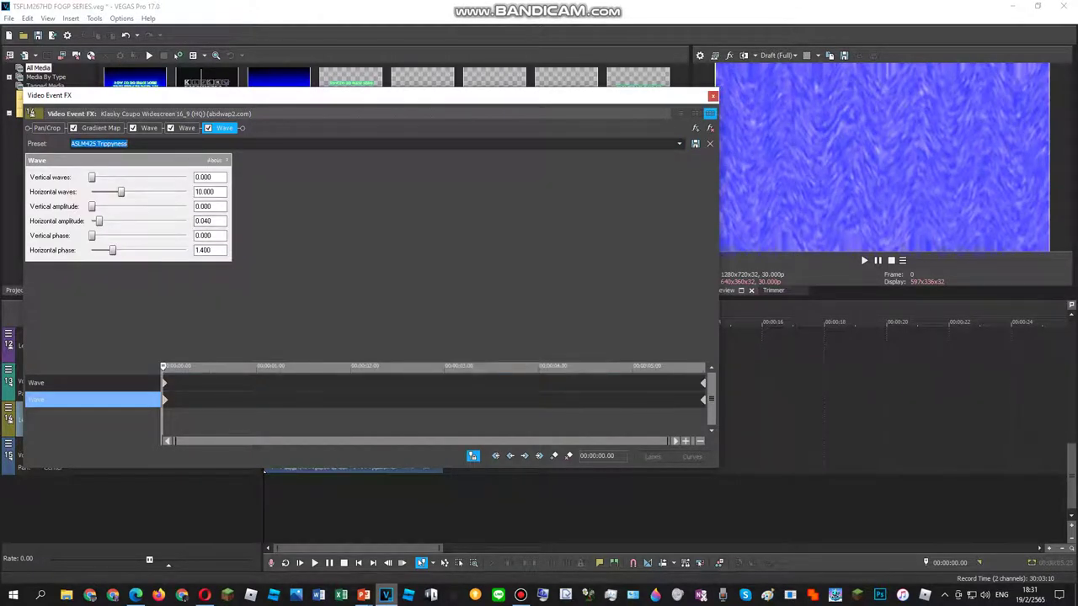
# Preview the animated Wave effects, close the effects window and place the timeline cursor at about 00:00:02.01
pyautogui.press('space')
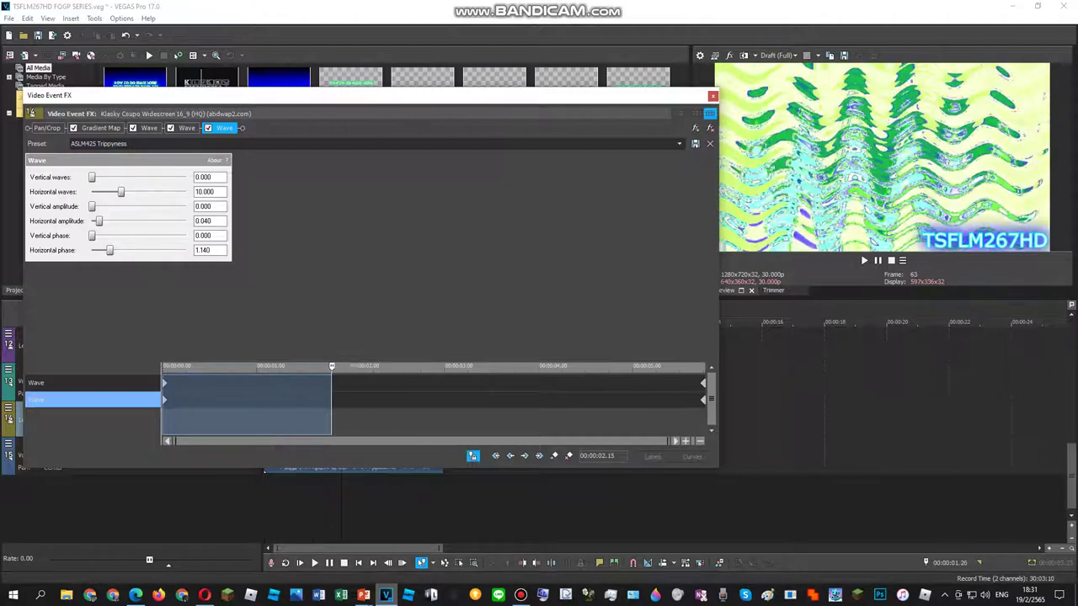
pyautogui.click(186, 128)
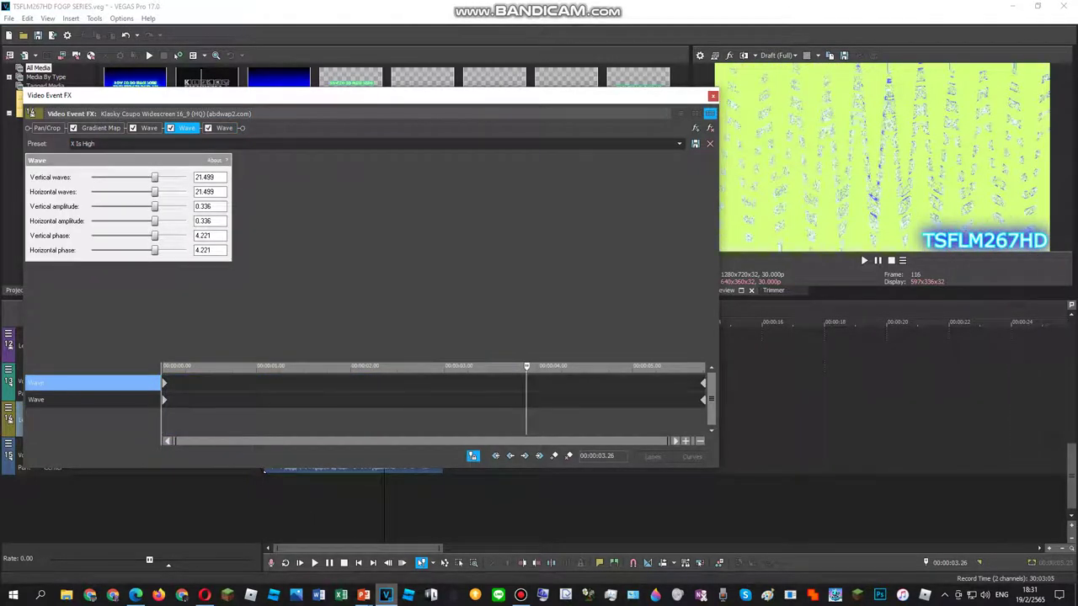
pyautogui.click(712, 96)
pyautogui.doubleClick(327, 383)
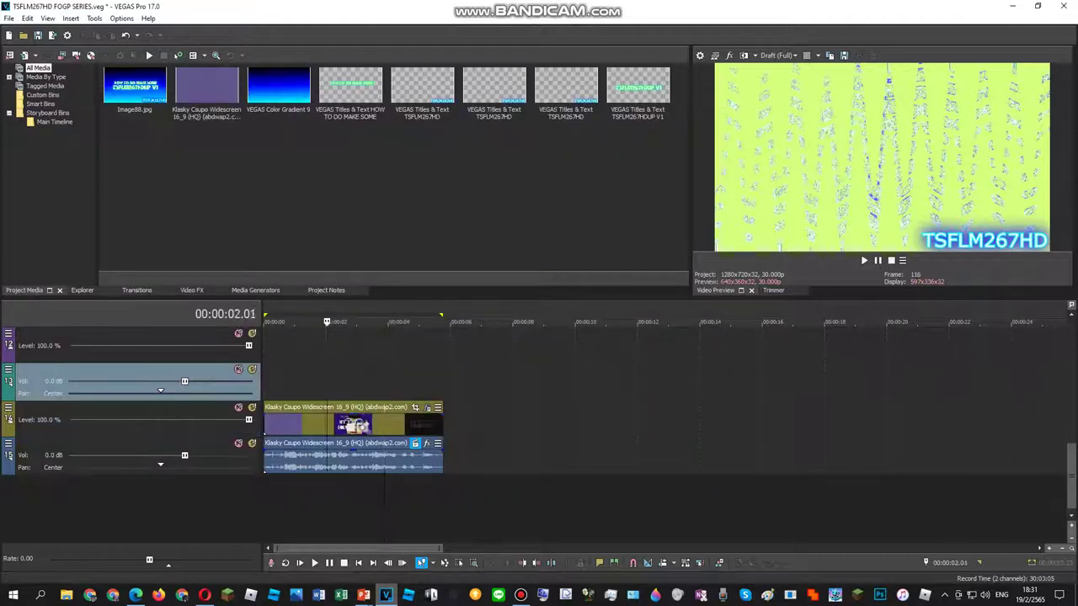
# Open the audio plug-in chooser for the Klasky Csupo clip's audio event
pyautogui.rightClick(338, 458)
pyautogui.click(380, 191)
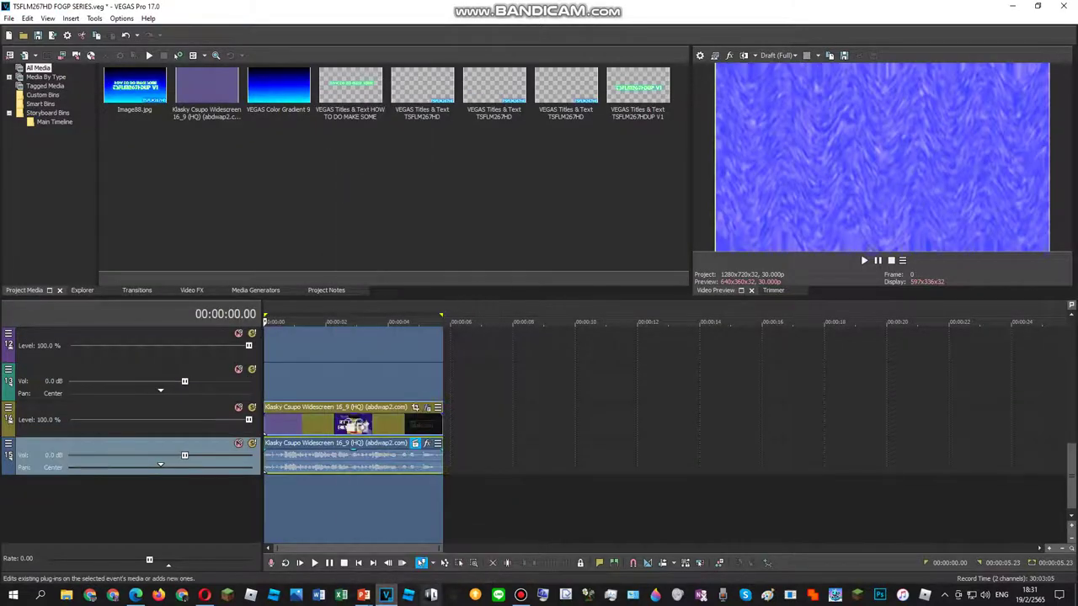
pyautogui.click(520, 594)
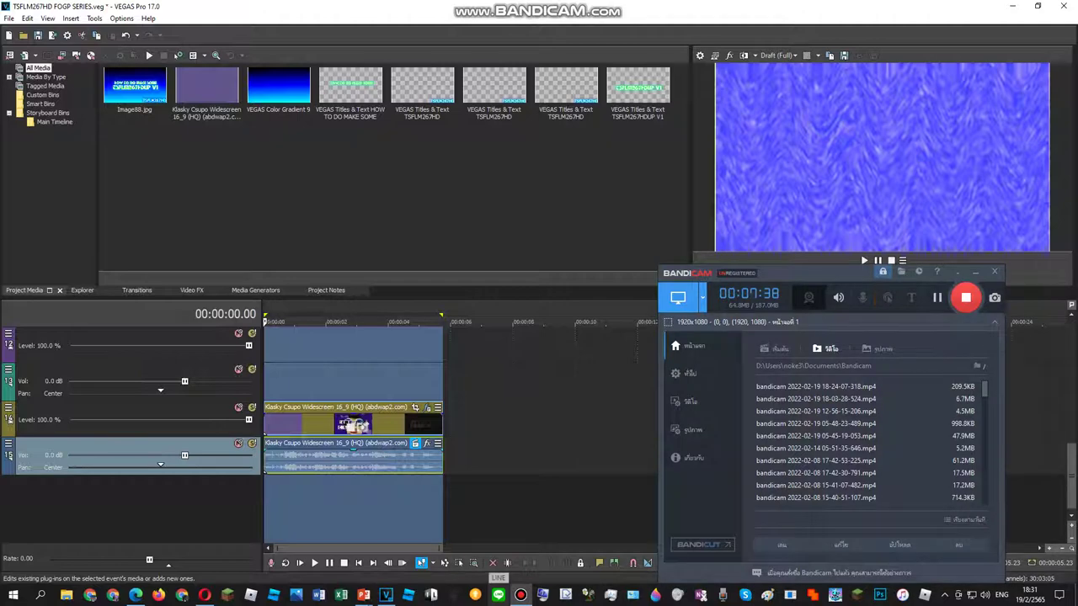
pyautogui.click(521, 595)
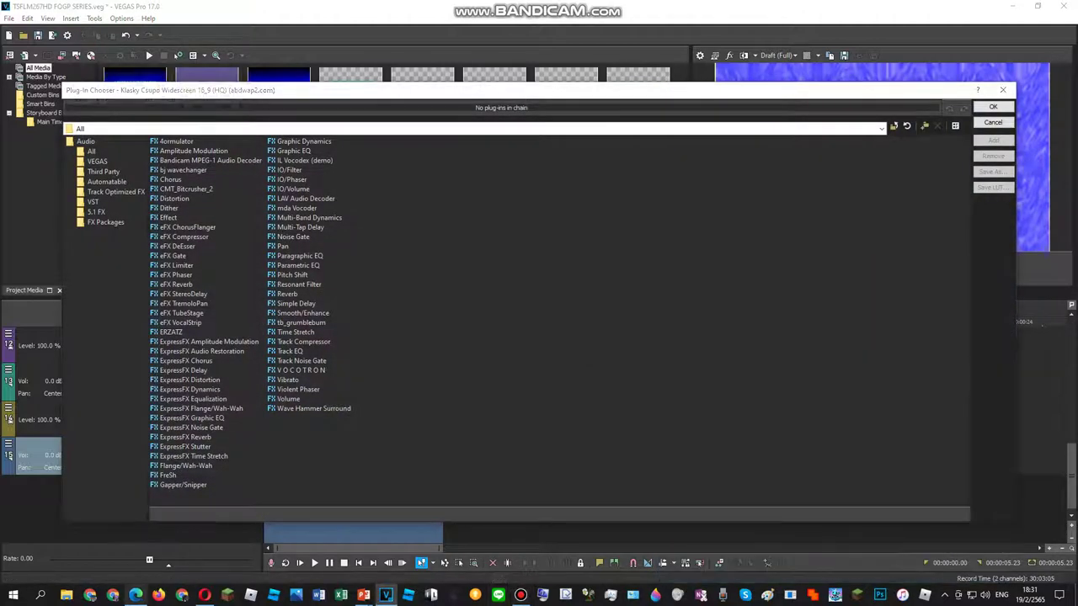
# Switch to the browser tutorial, examine its audio effect chain around 0:50, and return to VEGAS Pro
pyautogui.click(135, 596)
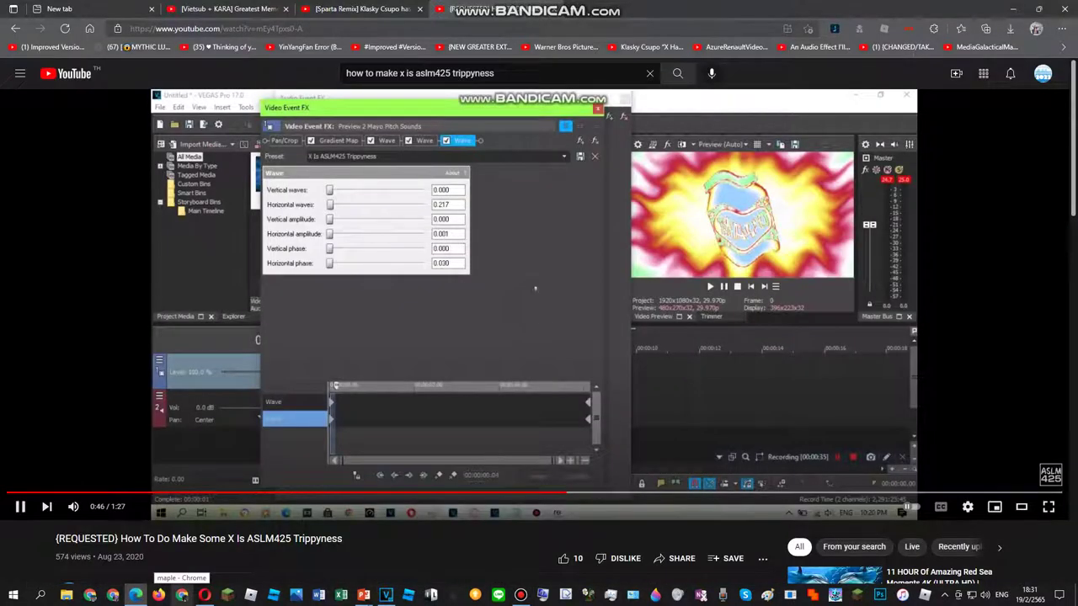
pyautogui.press('space')
pyautogui.press('Right')
pyautogui.press('Right')
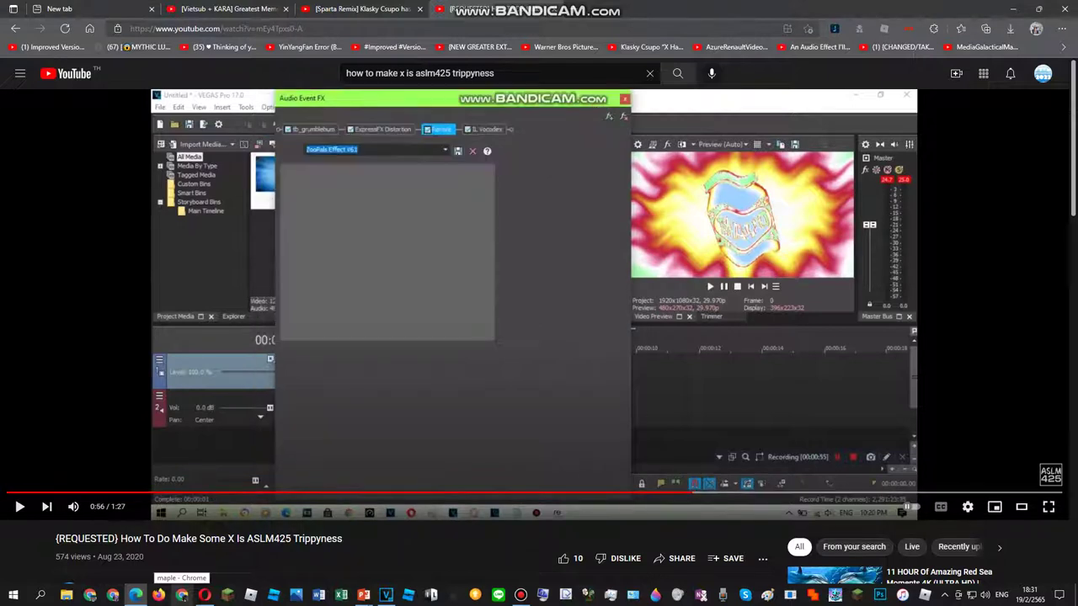
pyautogui.press('space')
pyautogui.press('space')
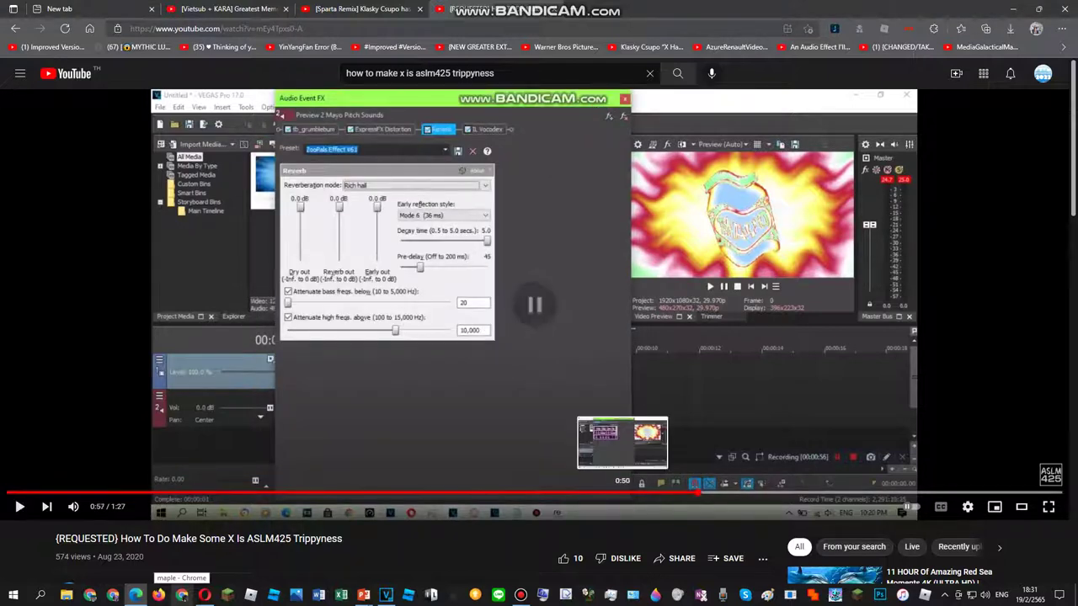
pyautogui.click(620, 493)
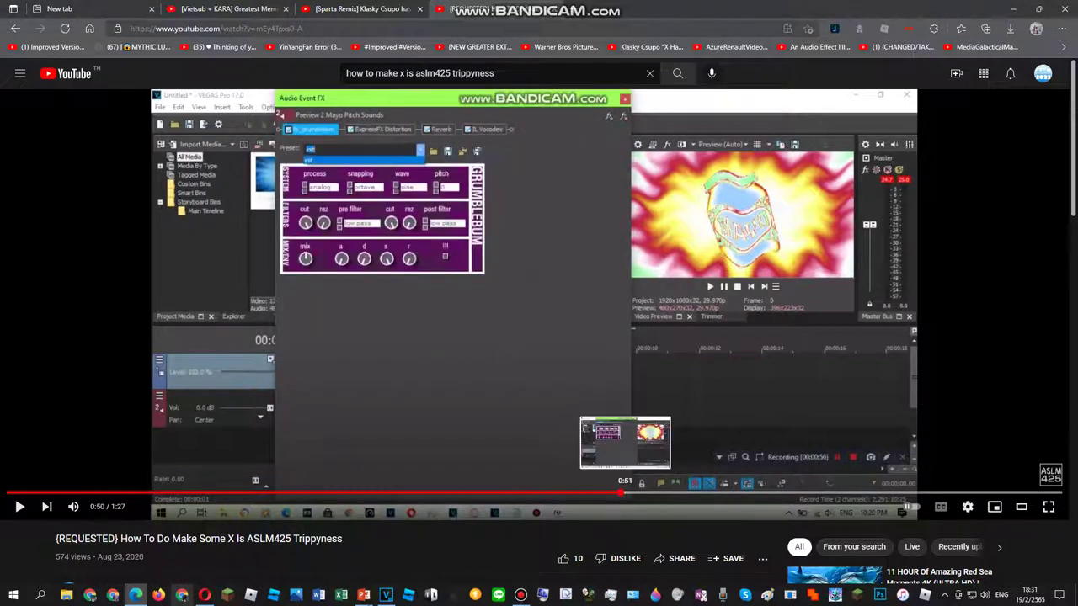
pyautogui.hotkey('alt', 'Tab')
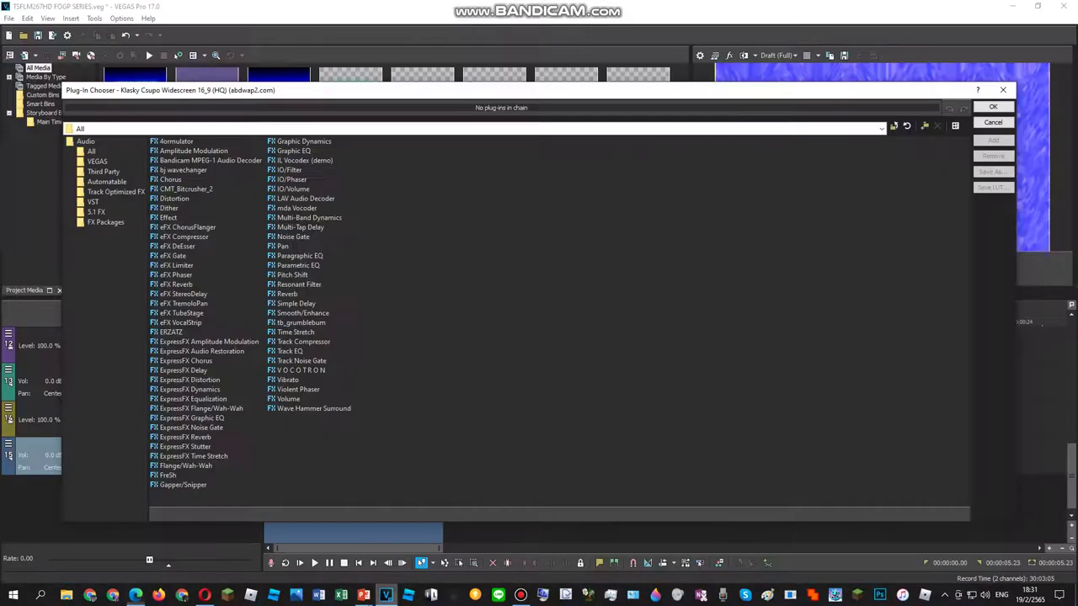
# Build the audio event's effect chain from tb_grumblebum, ExpressFX Distortion, Reverb and IL Vocodex (demo), checking the order against the browser tutorial
pyautogui.doubleClick(301, 323)
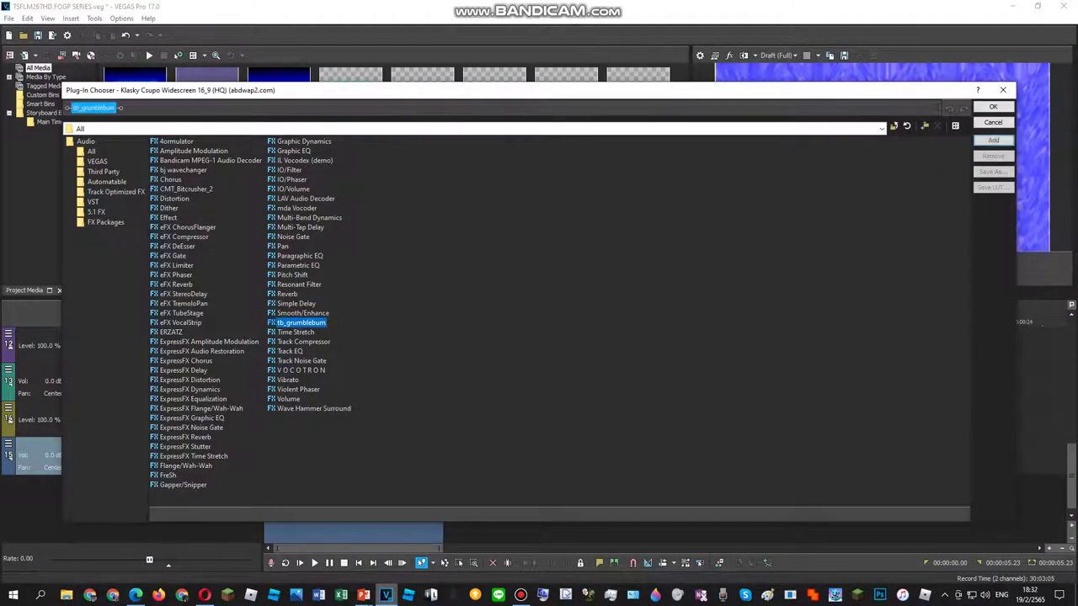
pyautogui.click(136, 595)
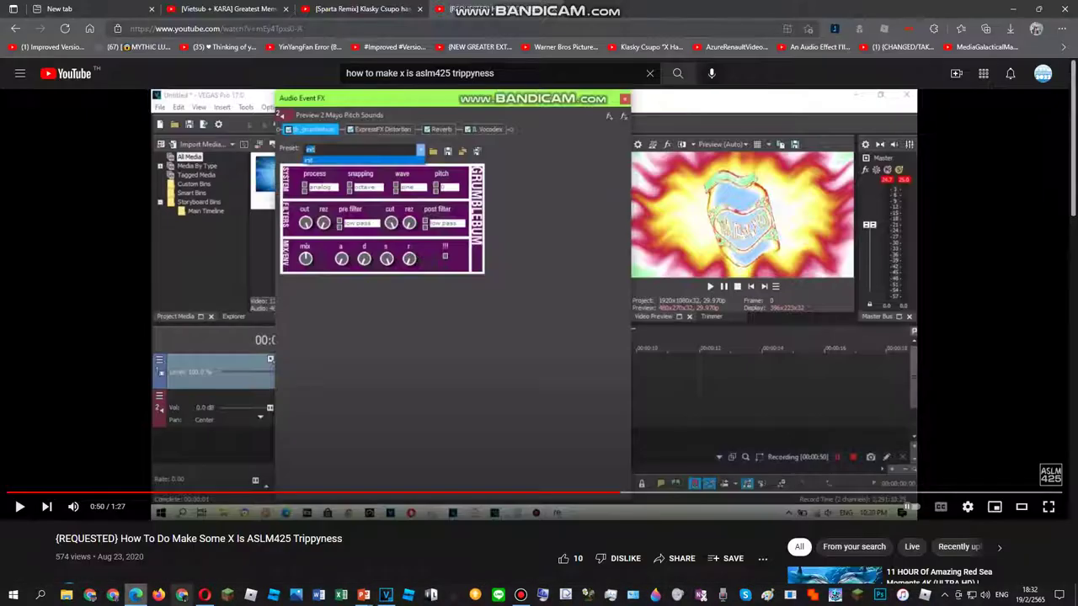
pyautogui.hotkey('alt', 'Tab')
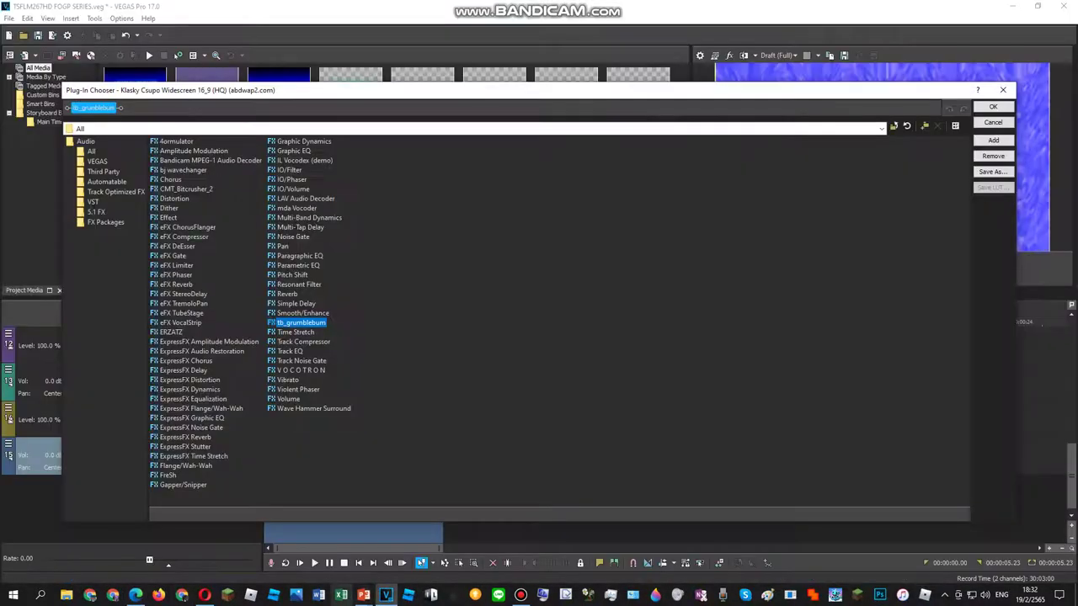
pyautogui.doubleClick(189, 379)
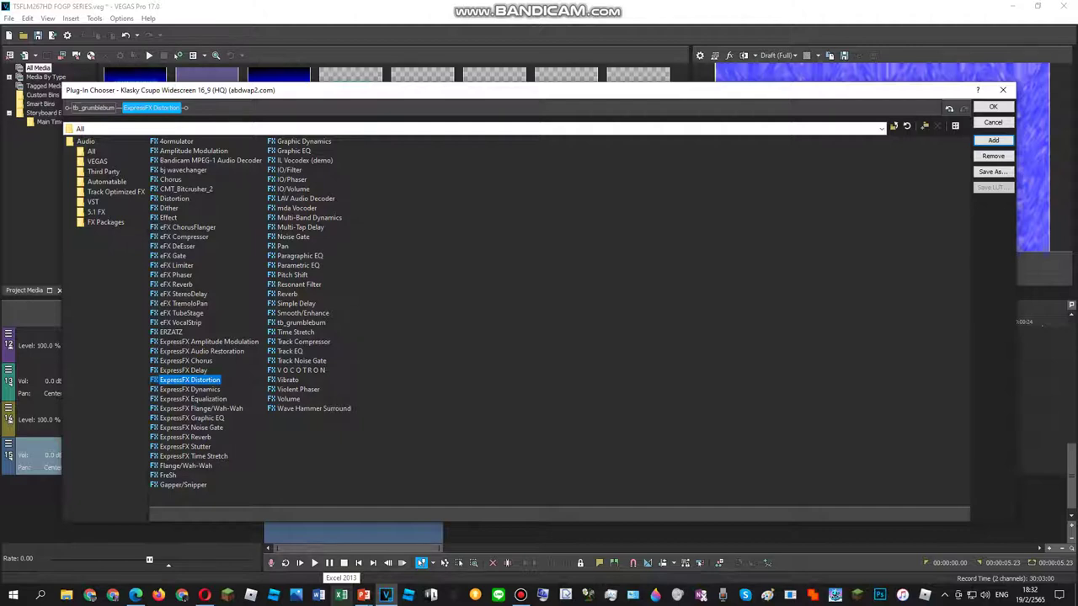
pyautogui.doubleClick(287, 294)
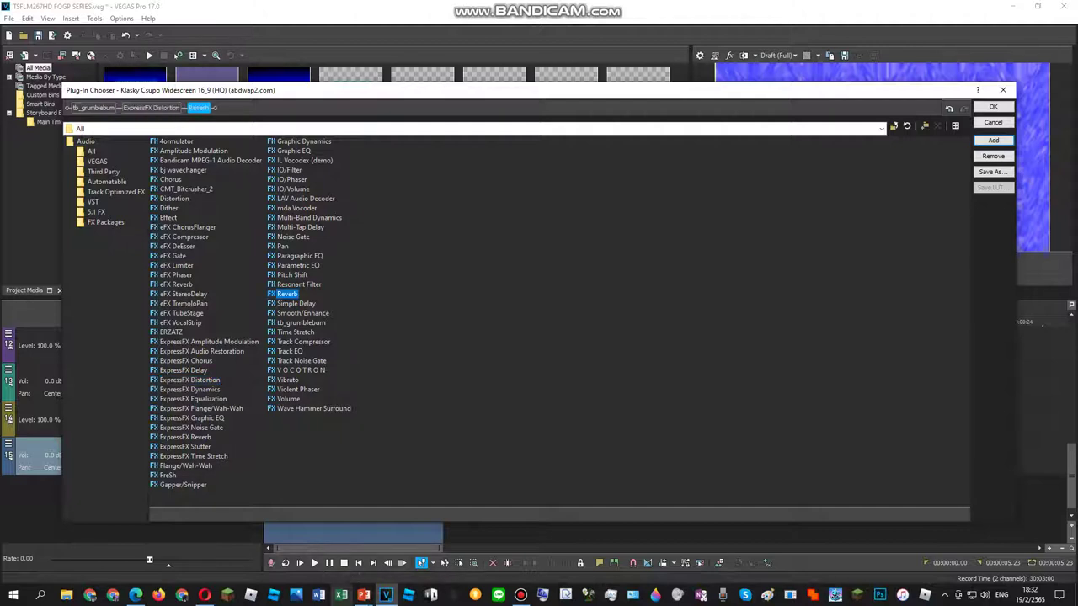
pyautogui.doubleClick(304, 160)
pyautogui.click(93, 108)
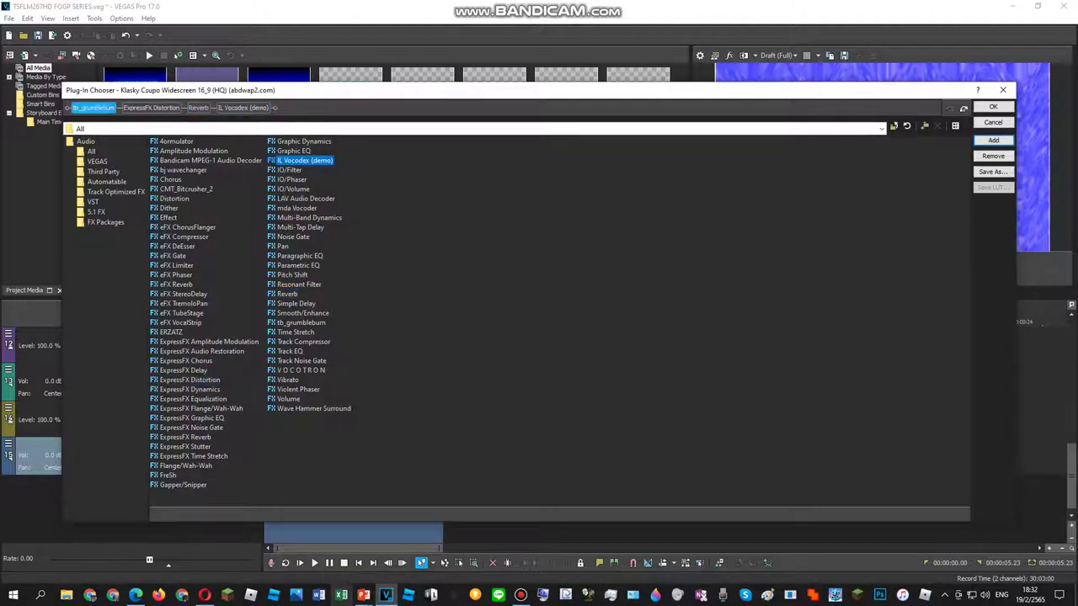
pyautogui.click(992, 107)
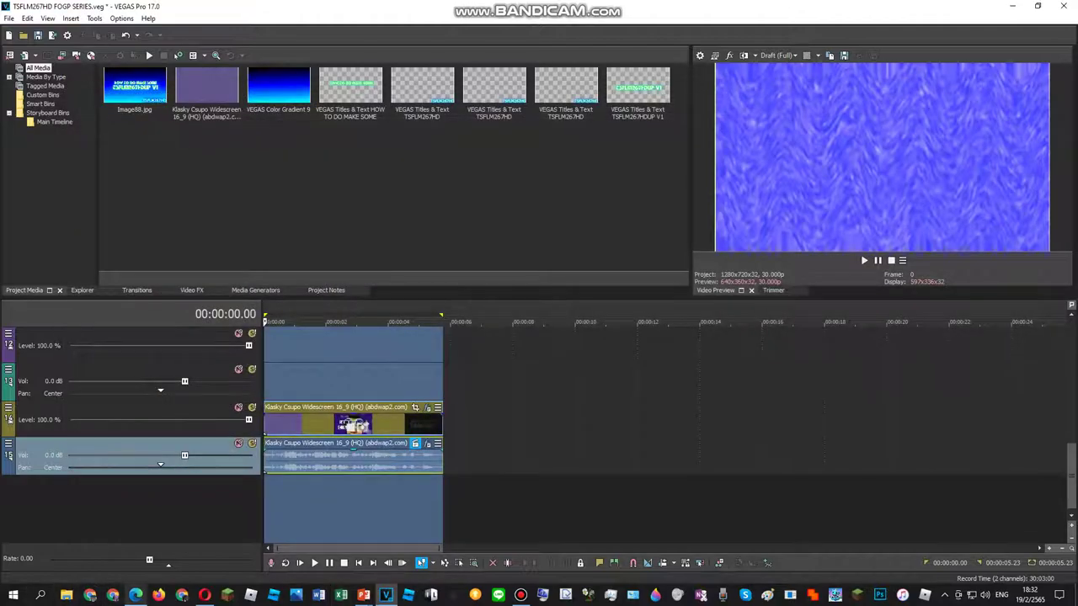
# Check the distortion settings in the browser tutorial, return to VEGAS Pro and apply the "[Sys] Mangle" preset to ExpressFX Distortion
pyautogui.click(135, 595)
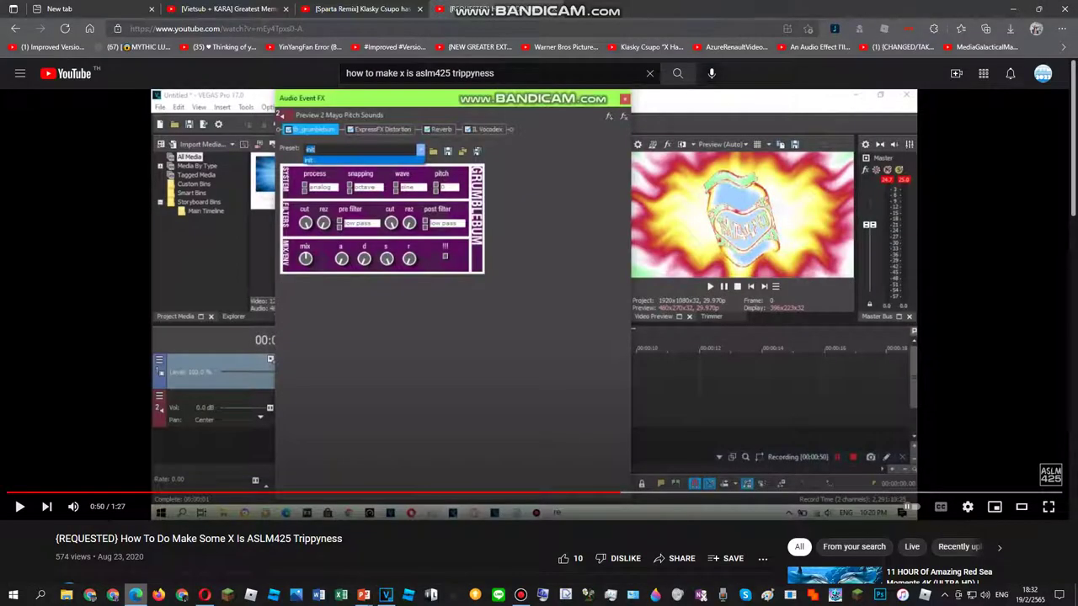
pyautogui.press('Right')
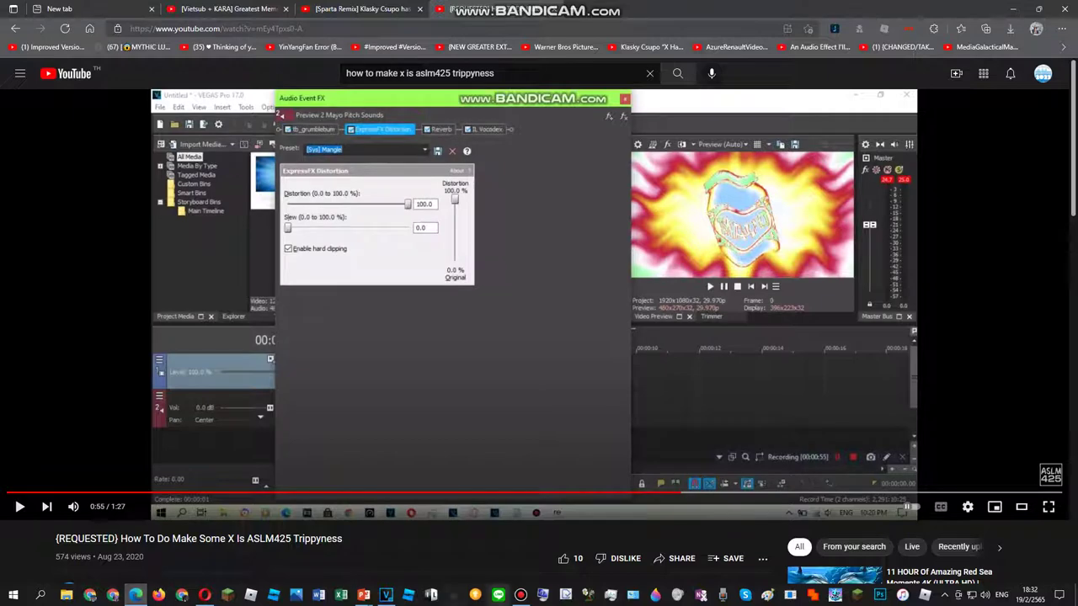
pyautogui.hotkey('alt', 'Tab')
pyautogui.click(435, 95)
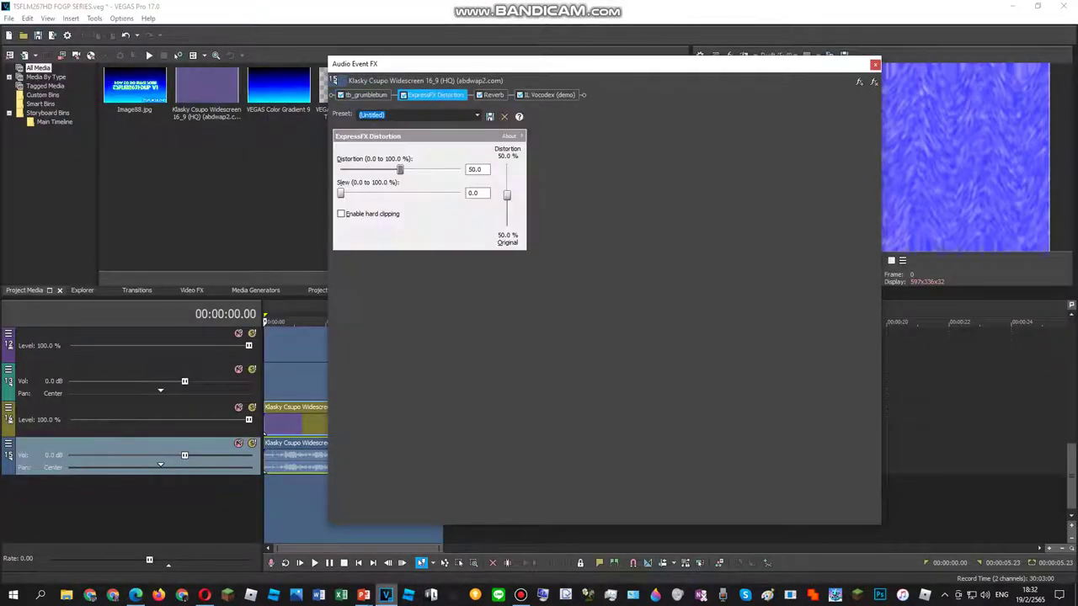
pyautogui.click(476, 116)
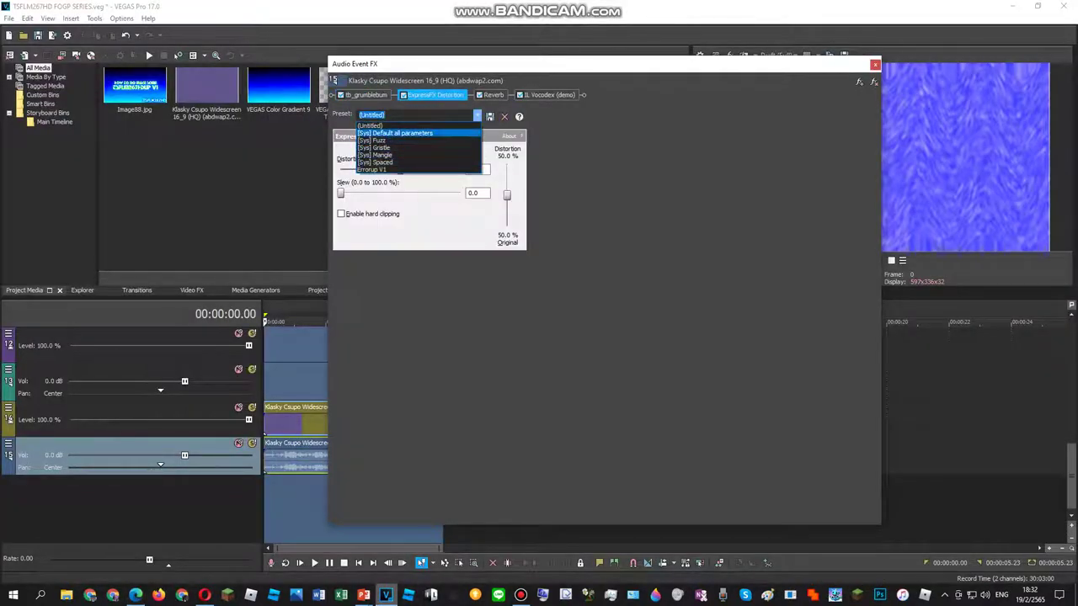
pyautogui.click(135, 596)
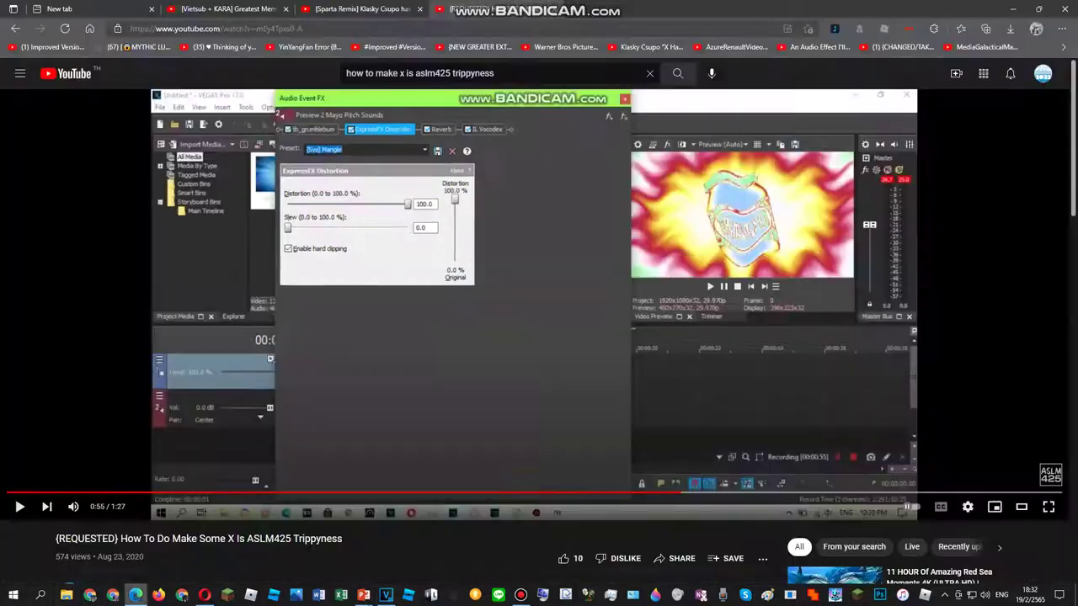
pyautogui.click(387, 595)
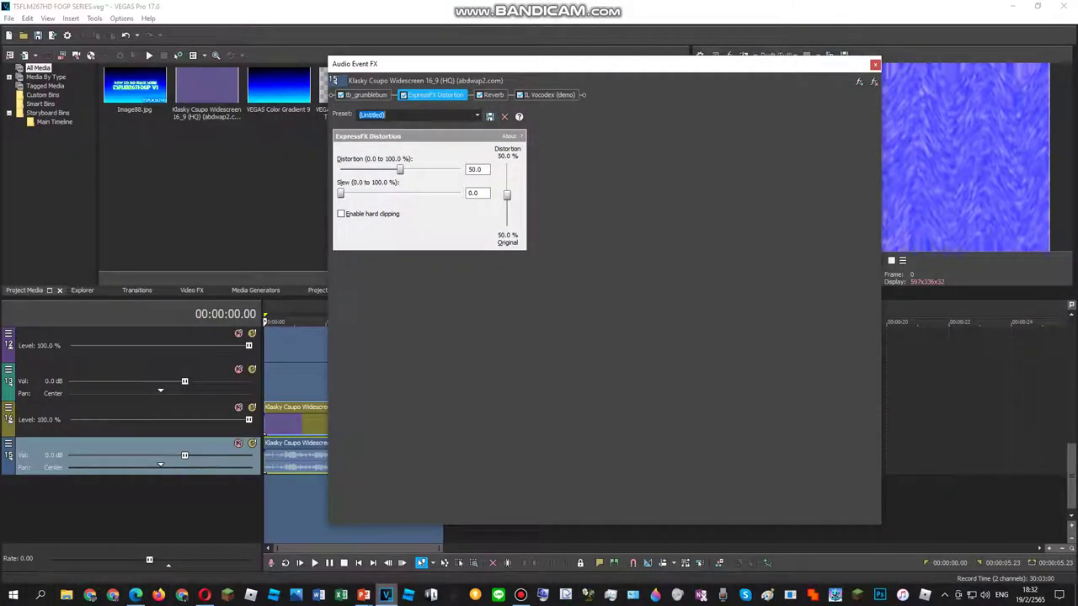
pyautogui.click(476, 115)
pyautogui.click(381, 155)
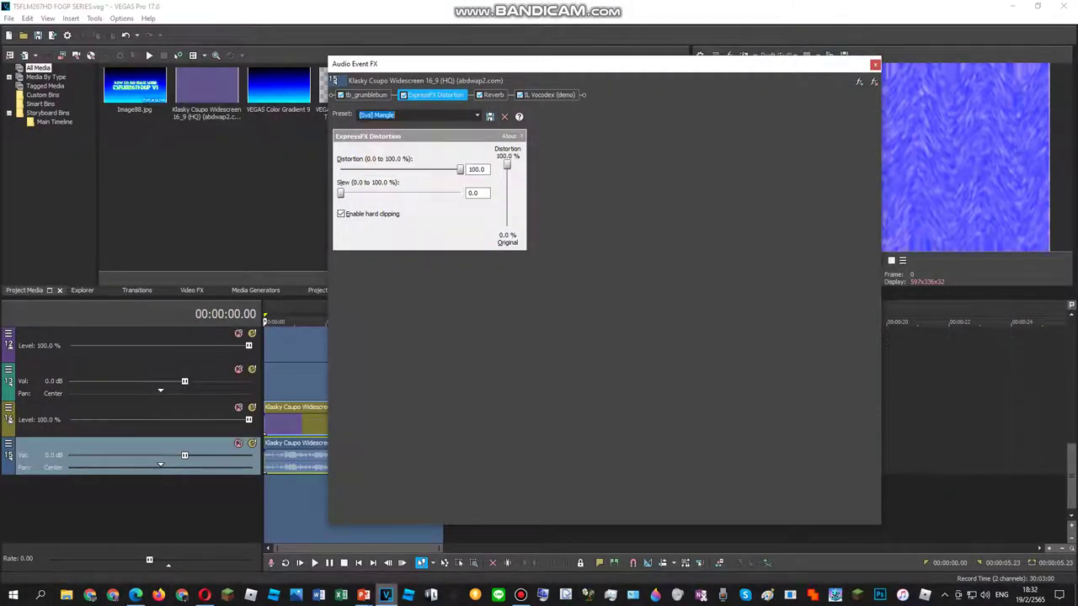
# Check the reverb settings in the browser tutorial, return to VEGAS Pro and apply the "ZooPals Effects 6.1" preset to Reverb
pyautogui.click(493, 95)
pyautogui.click(136, 595)
pyautogui.press('Right')
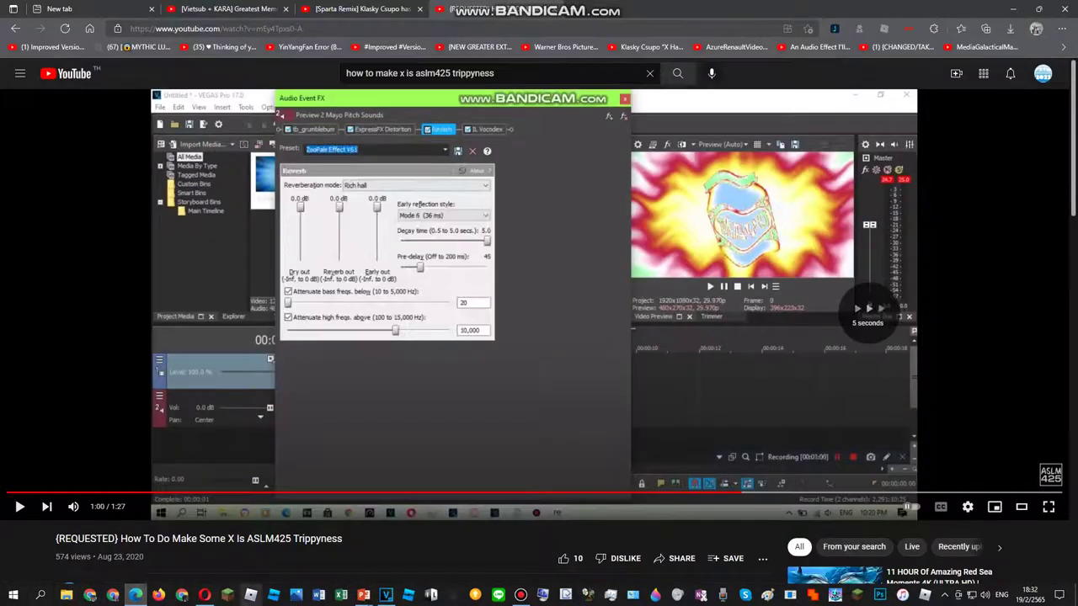
pyautogui.click(386, 595)
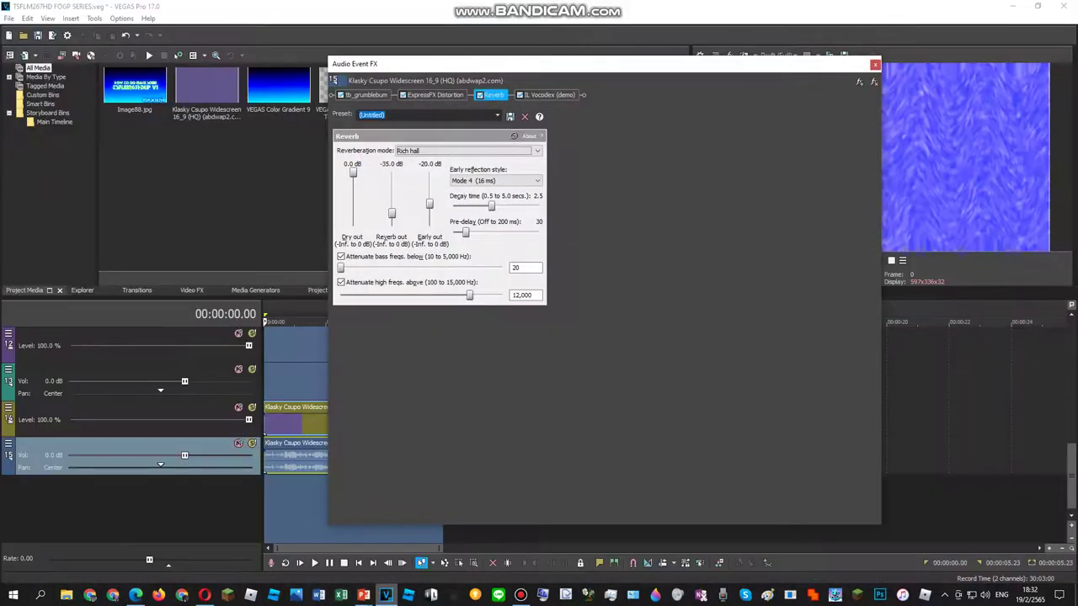
pyautogui.click(497, 115)
pyautogui.click(404, 228)
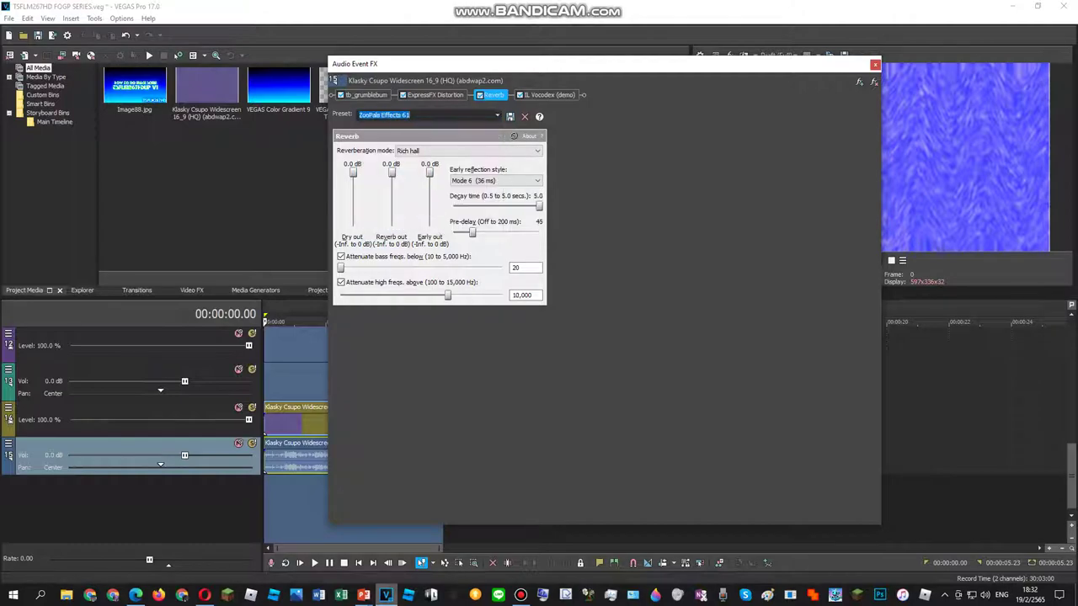
# Check the vocoder in the browser tutorial, return to VEGAS Pro and set IL Vocodex to the Power preset with the Tube carrier tone
pyautogui.click(547, 95)
pyautogui.click(136, 595)
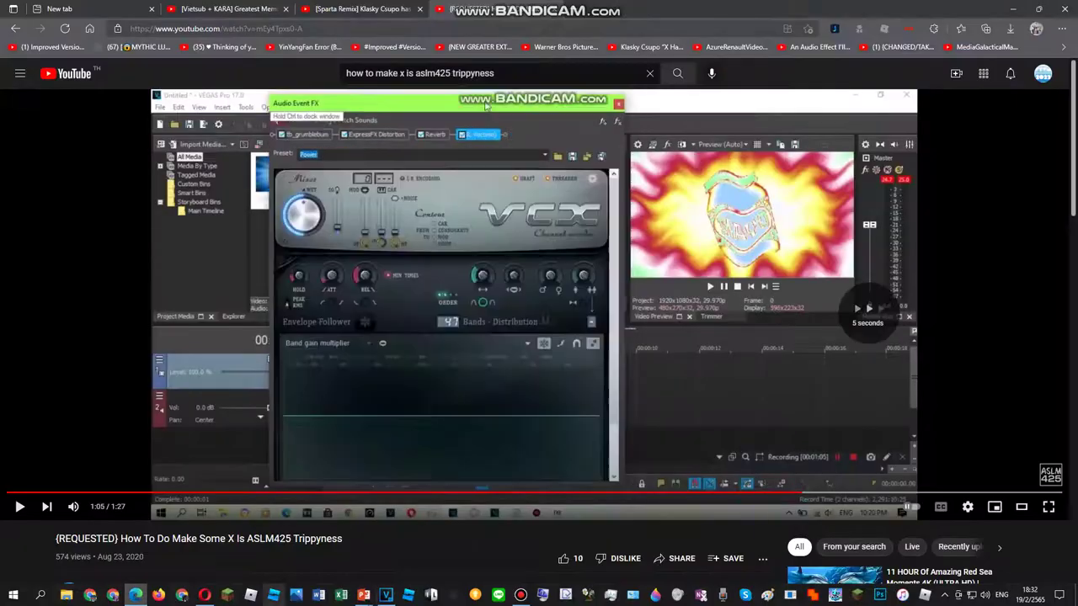
pyautogui.click(385, 595)
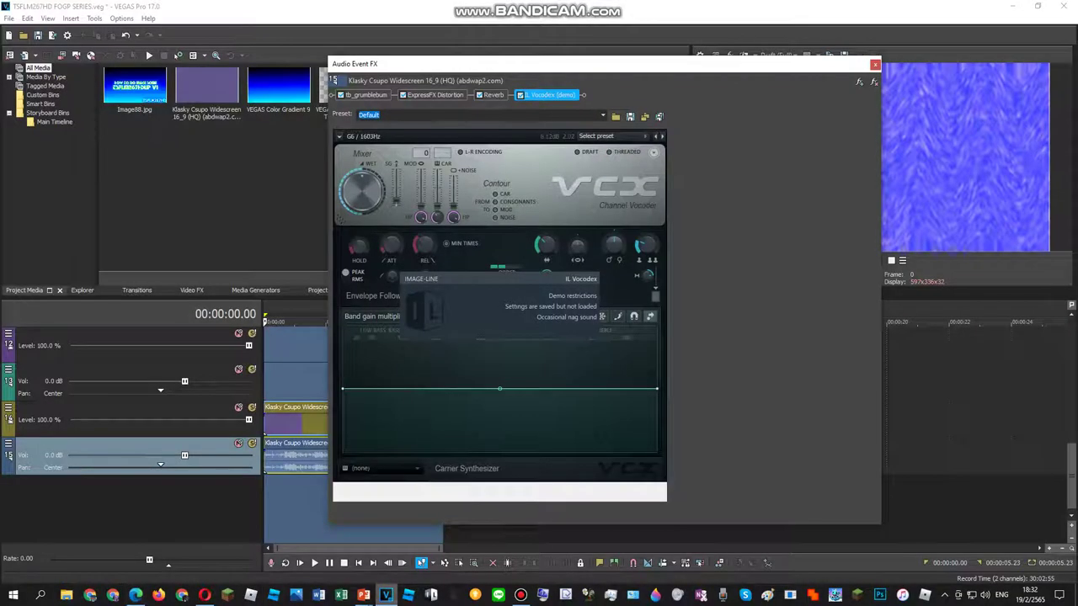
pyautogui.click(612, 137)
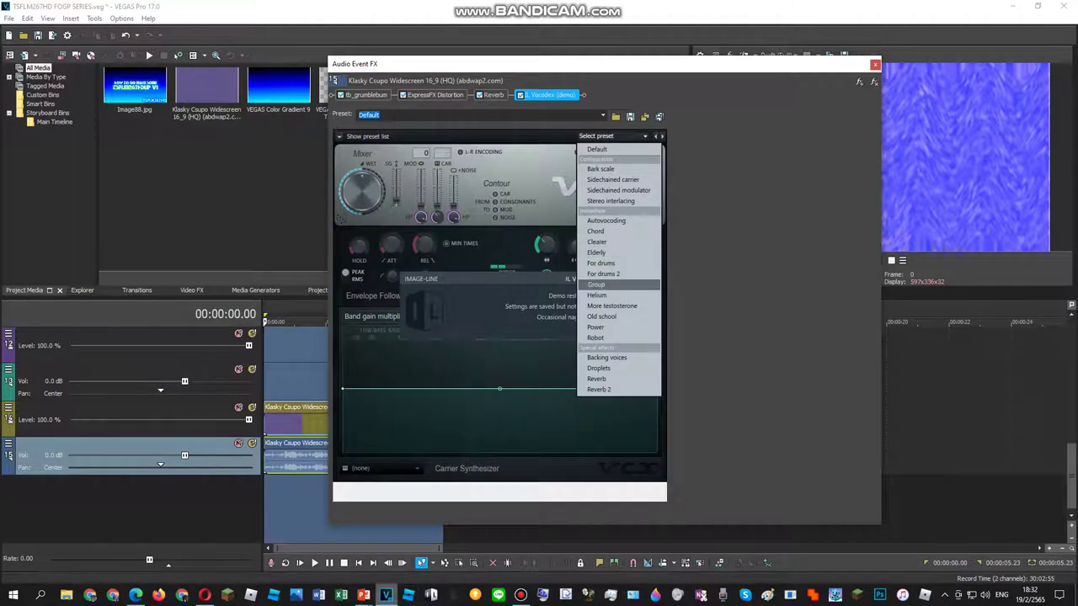
pyautogui.click(596, 326)
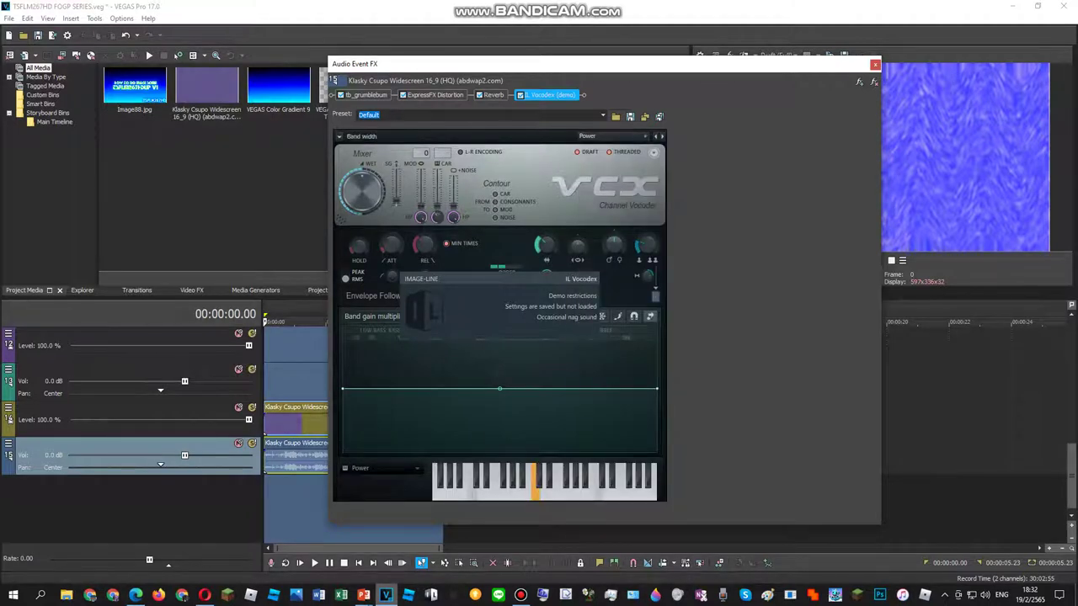
pyautogui.click(379, 468)
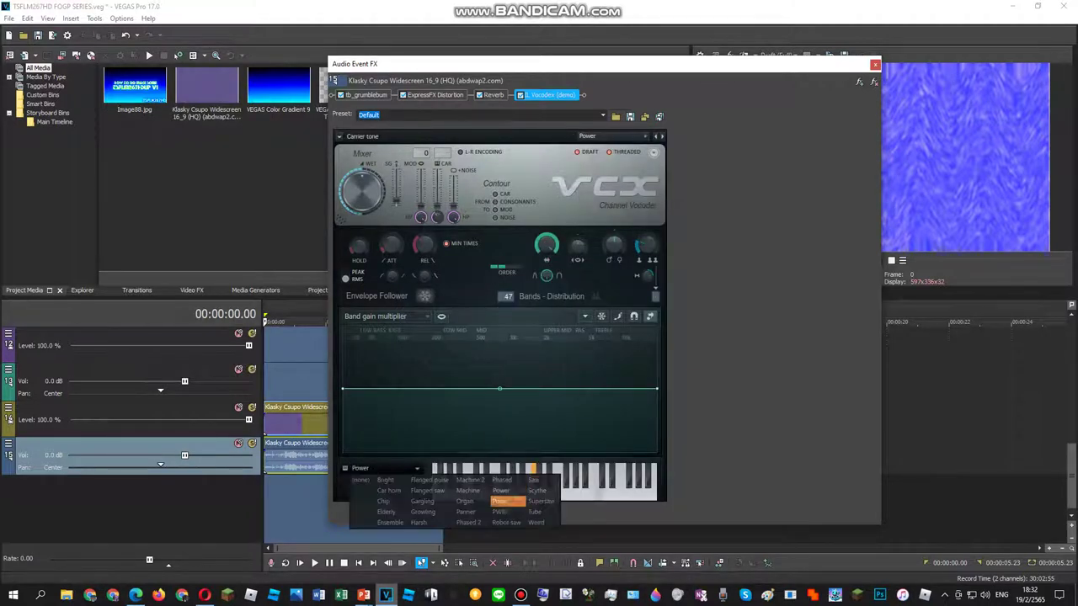
pyautogui.click(540, 513)
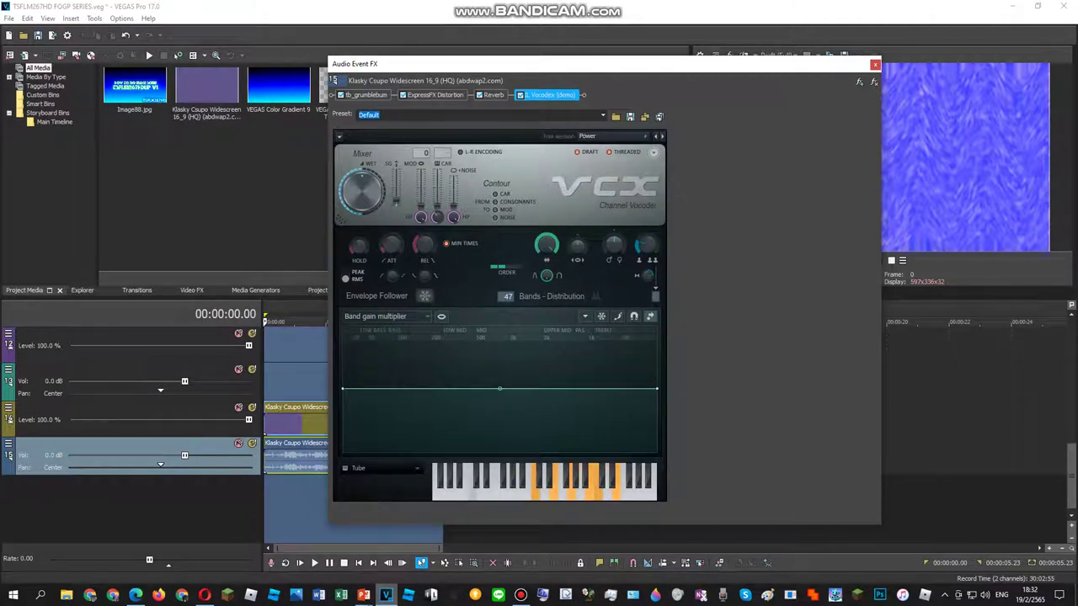
# Play the clip to preview its audio effects, and move the Audio Event FX window clear of the video preview
pyautogui.click(520, 595)
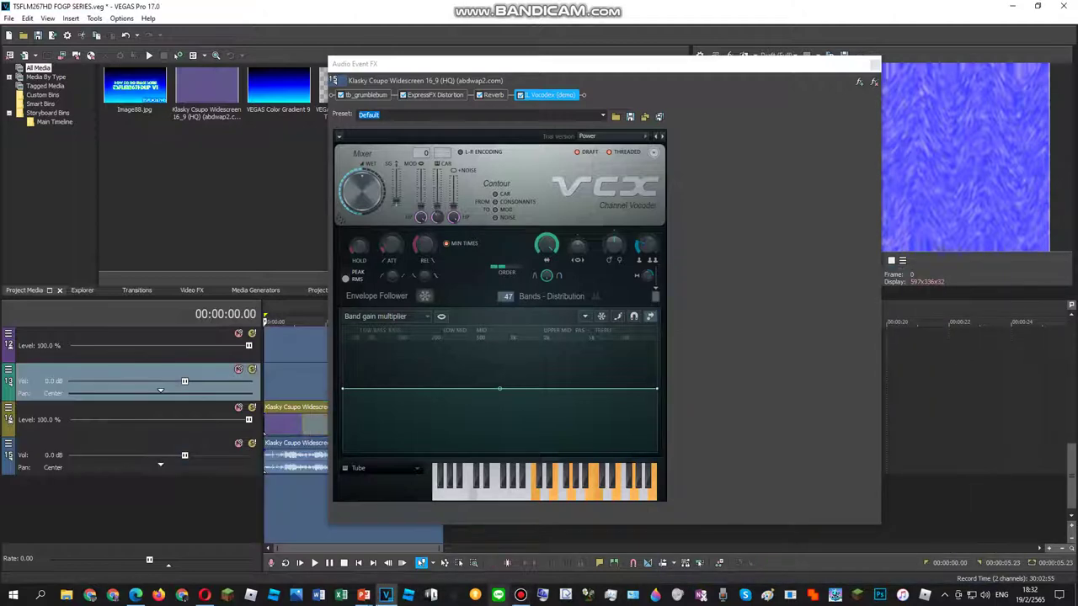
pyautogui.press('space')
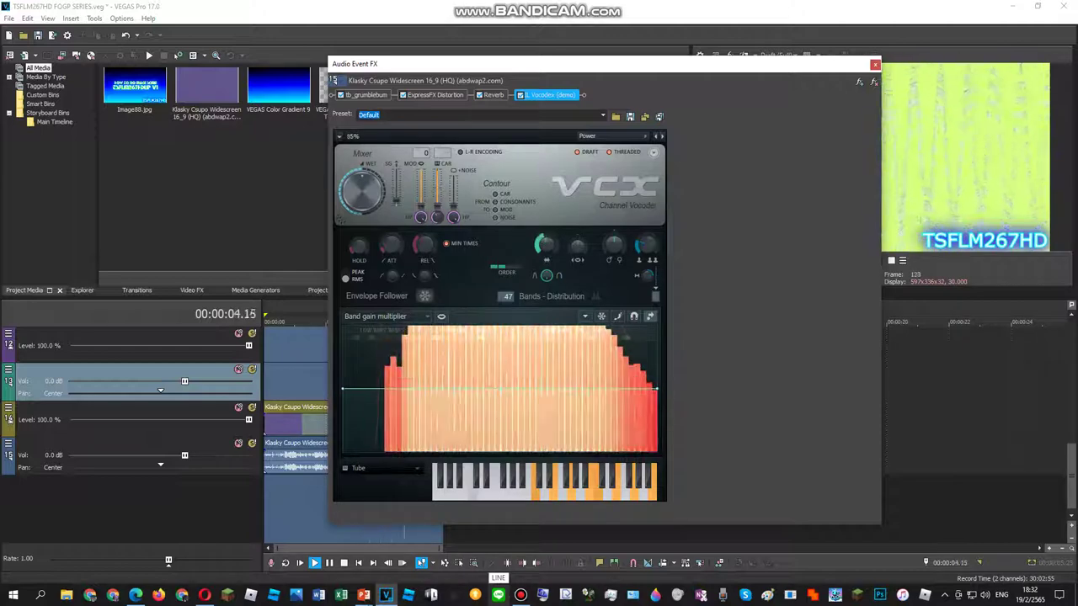
pyautogui.press('space')
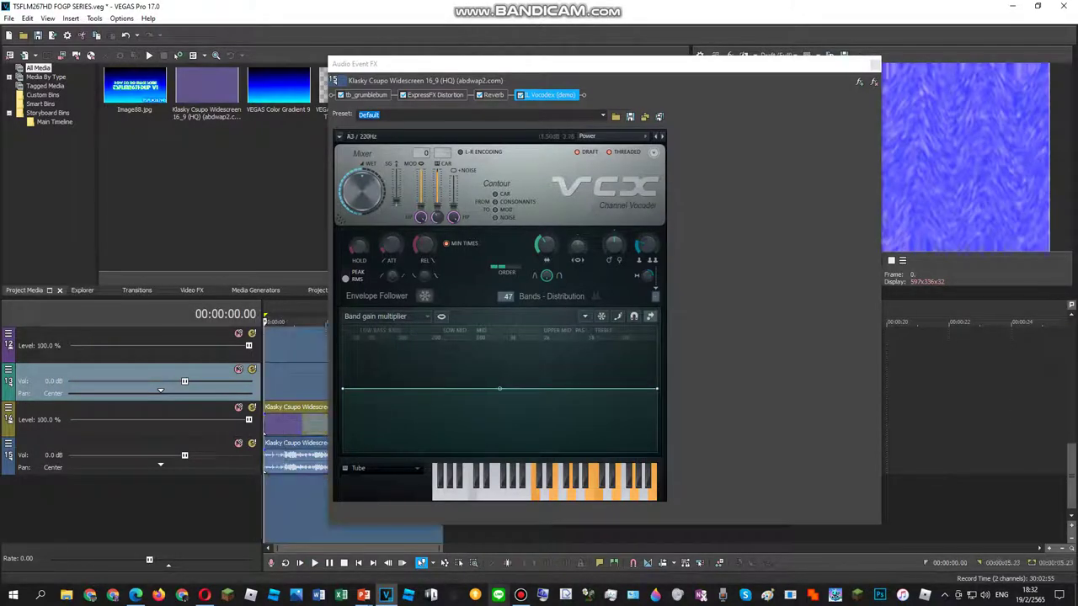
pyautogui.press('space')
pyautogui.moveTo(707, 68); pyautogui.dragTo(517, 72)
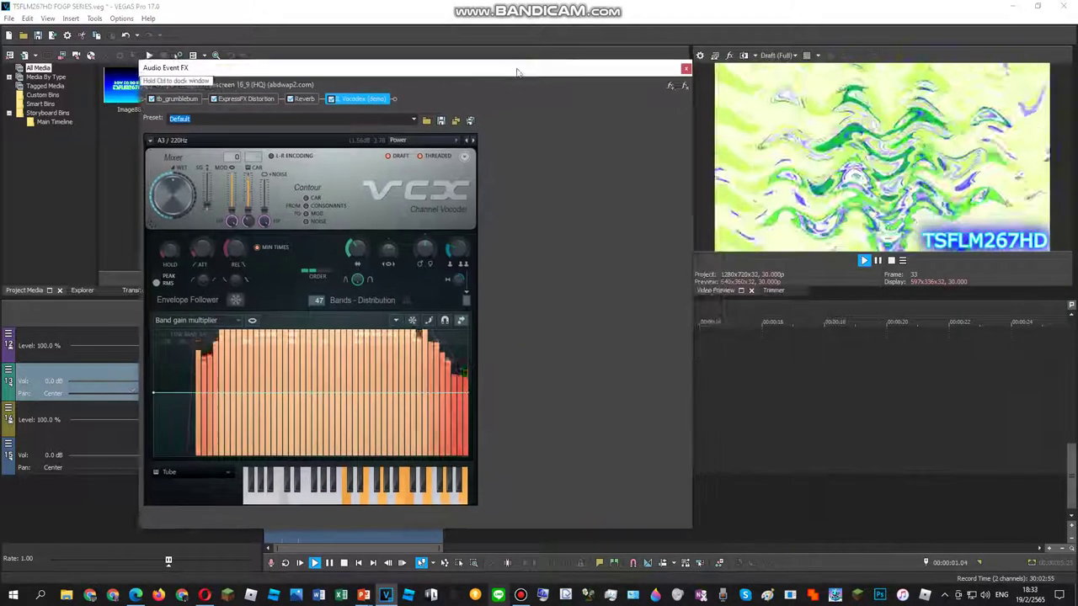